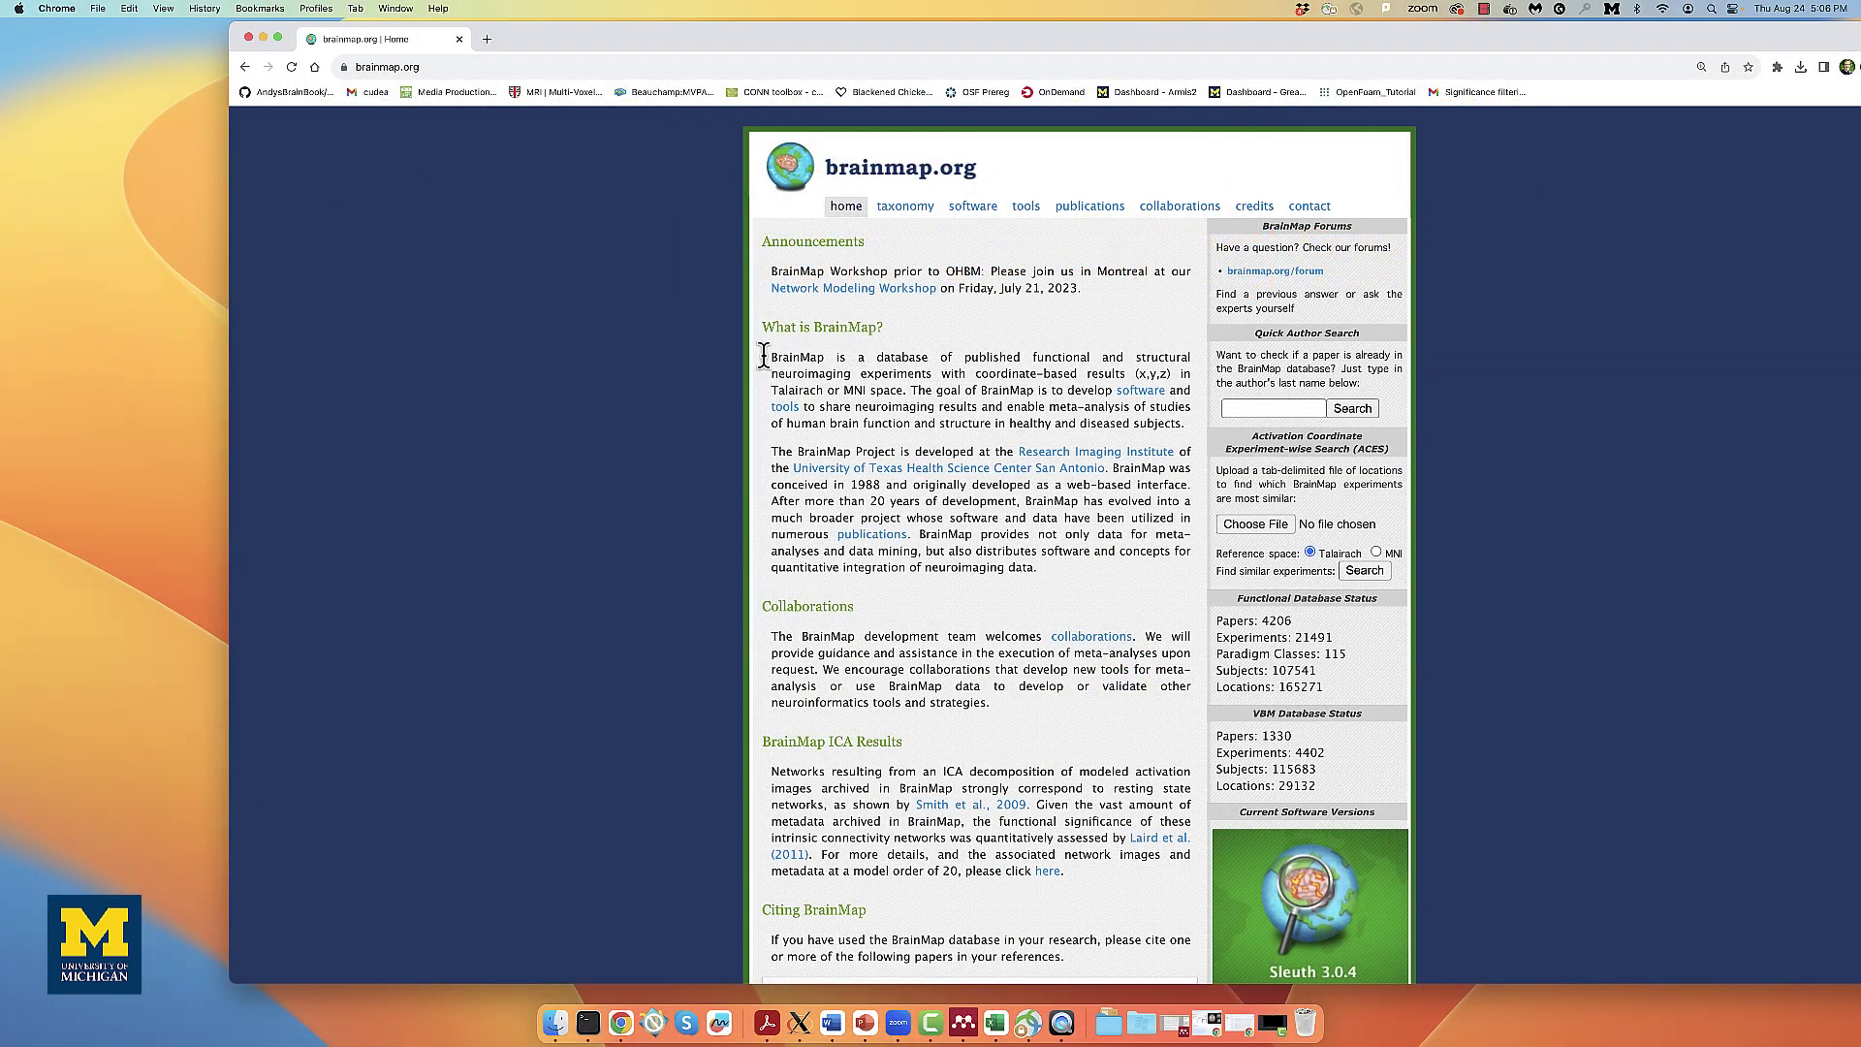
# Select the Chrome address bar and scroll down the brainmap.org home page.
pyautogui.click(491, 66)
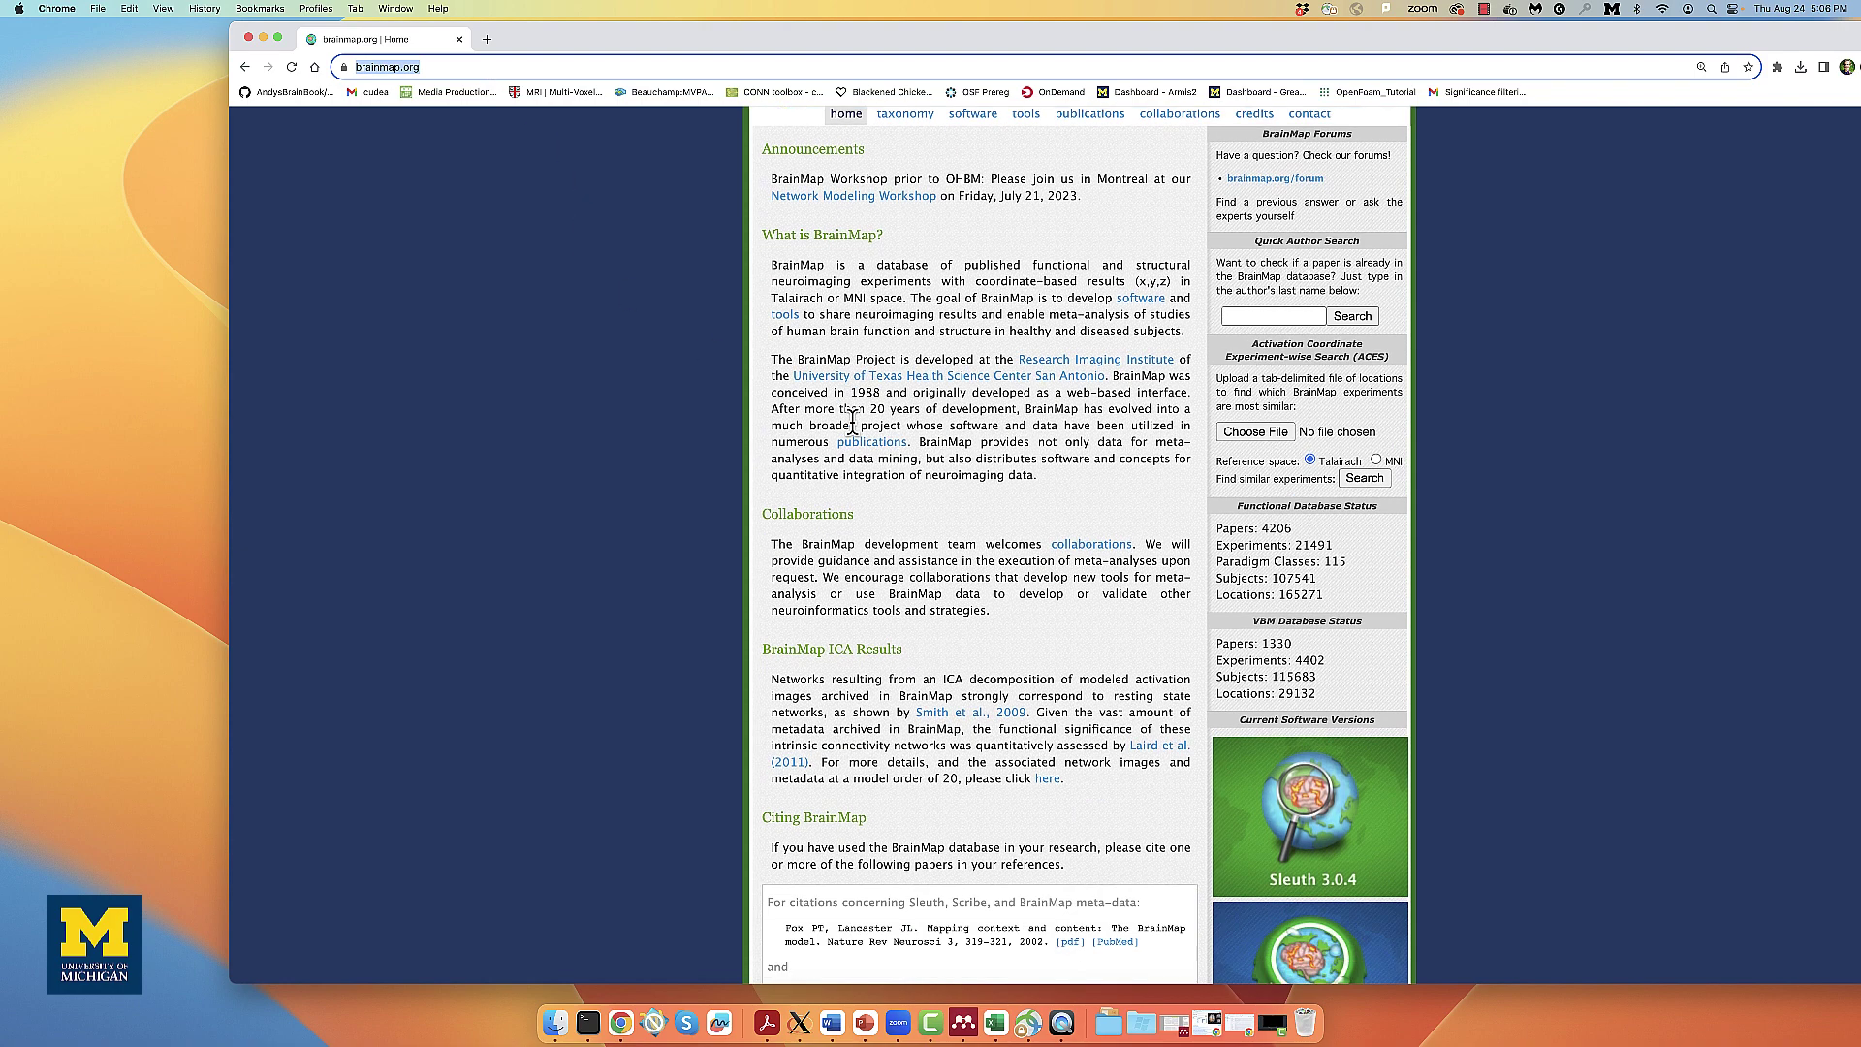
pyautogui.scroll(-5, 845, 426)
# Download GingerALE for Mac from the brainmap.org GingerALE software page.
pyautogui.click(1357, 775)
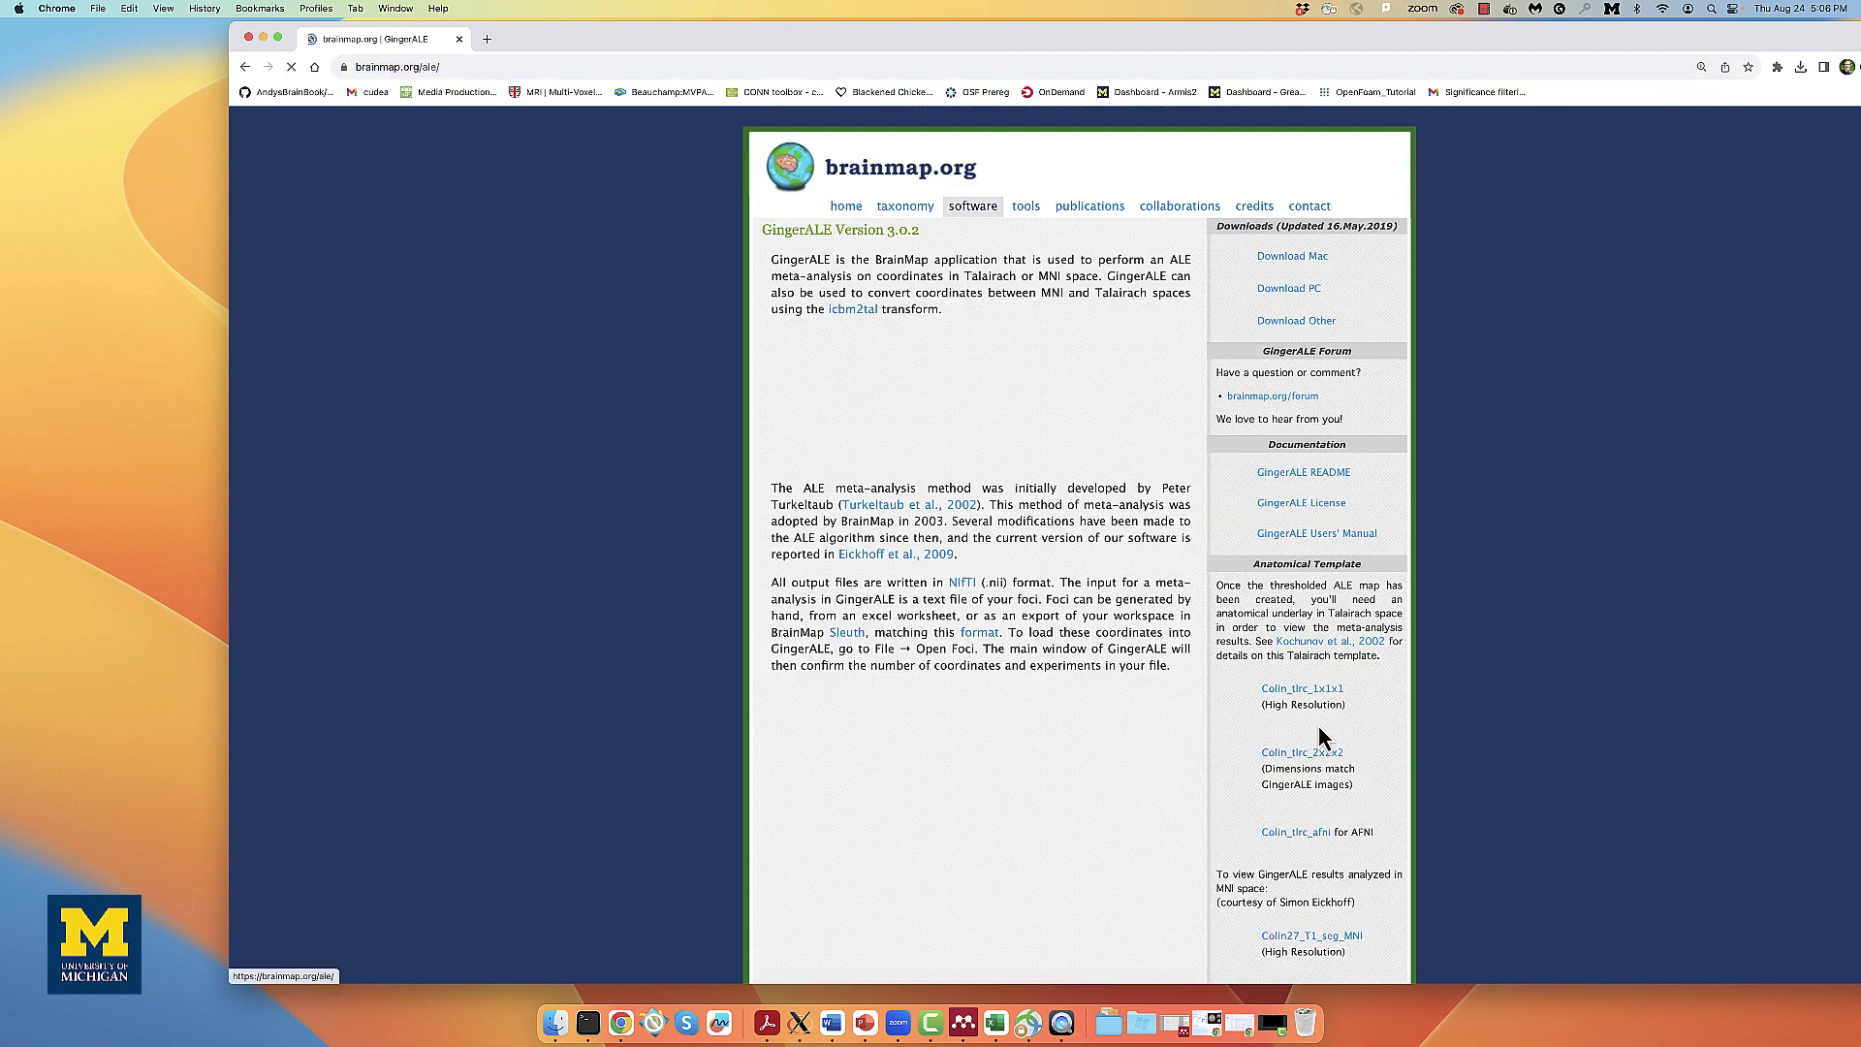
pyautogui.click(1286, 257)
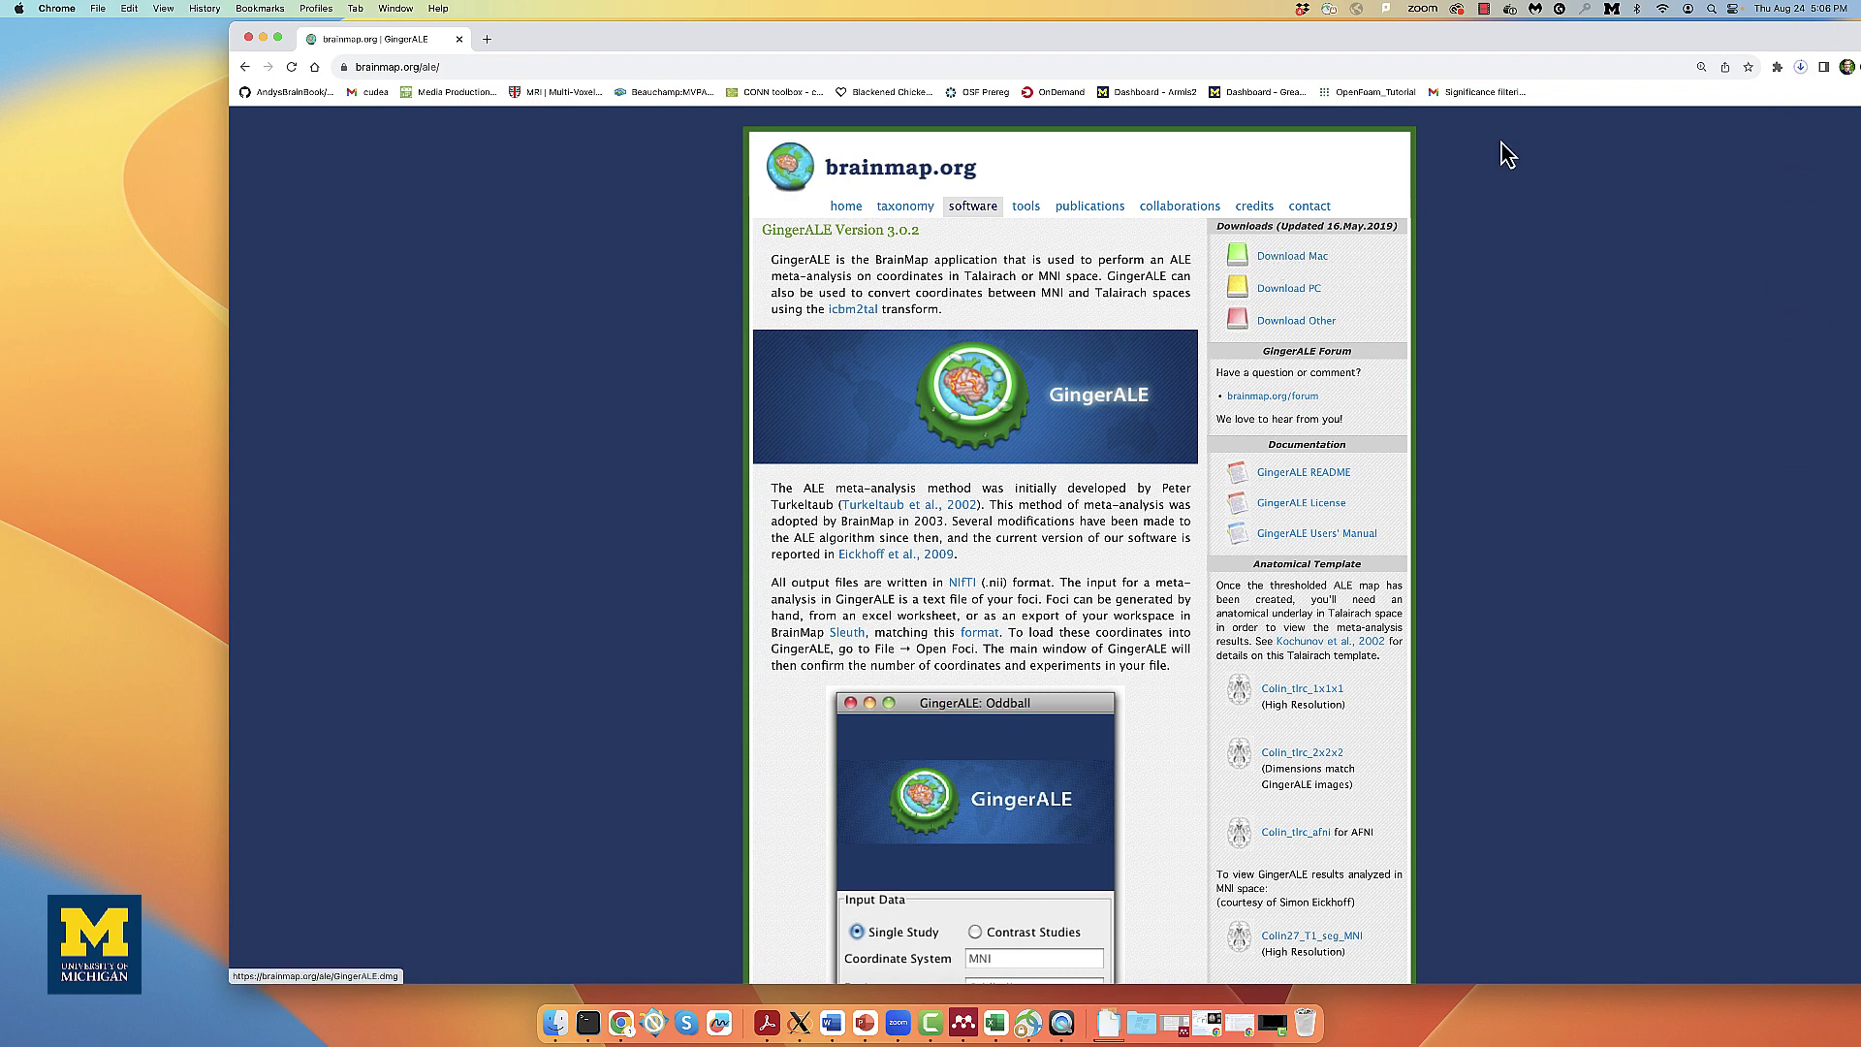
pyautogui.click(1799, 67)
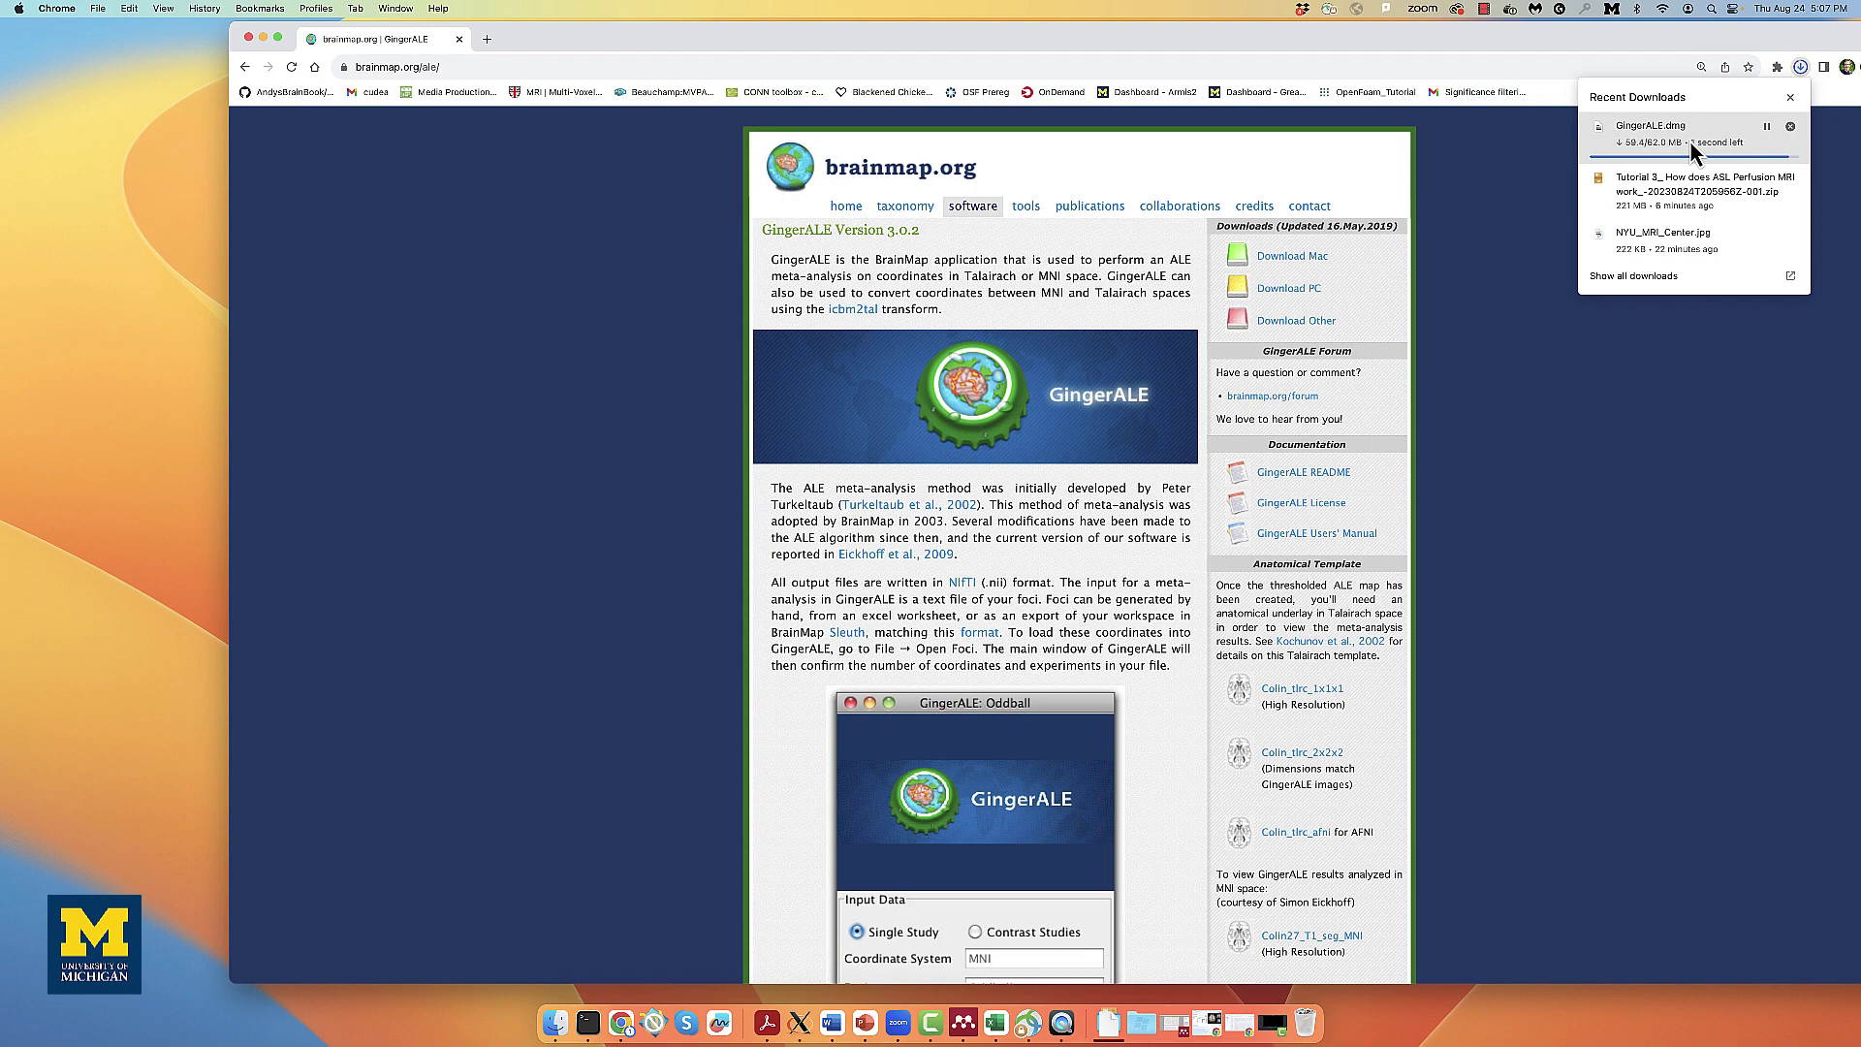
# Install GingerALE into Applications from the downloaded disk image.
pyautogui.click(1690, 142)
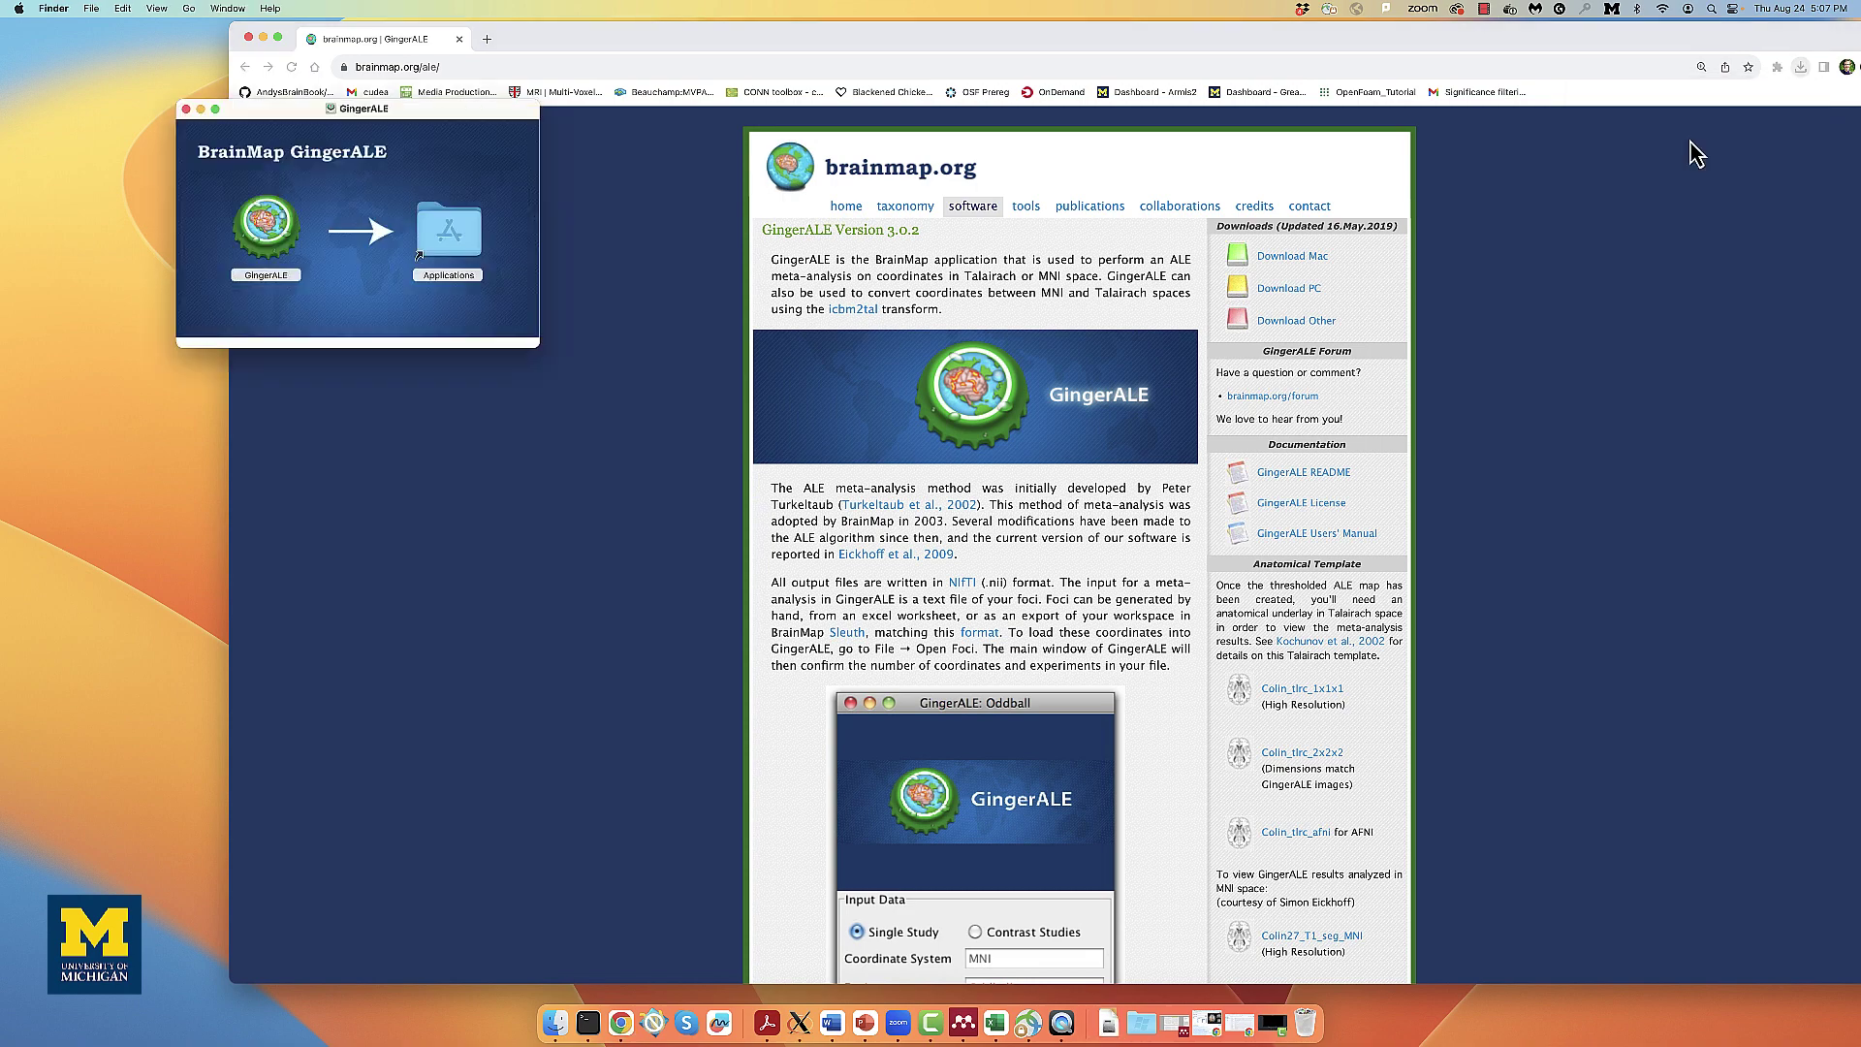
pyautogui.moveTo(274, 234); pyautogui.dragTo(439, 257)
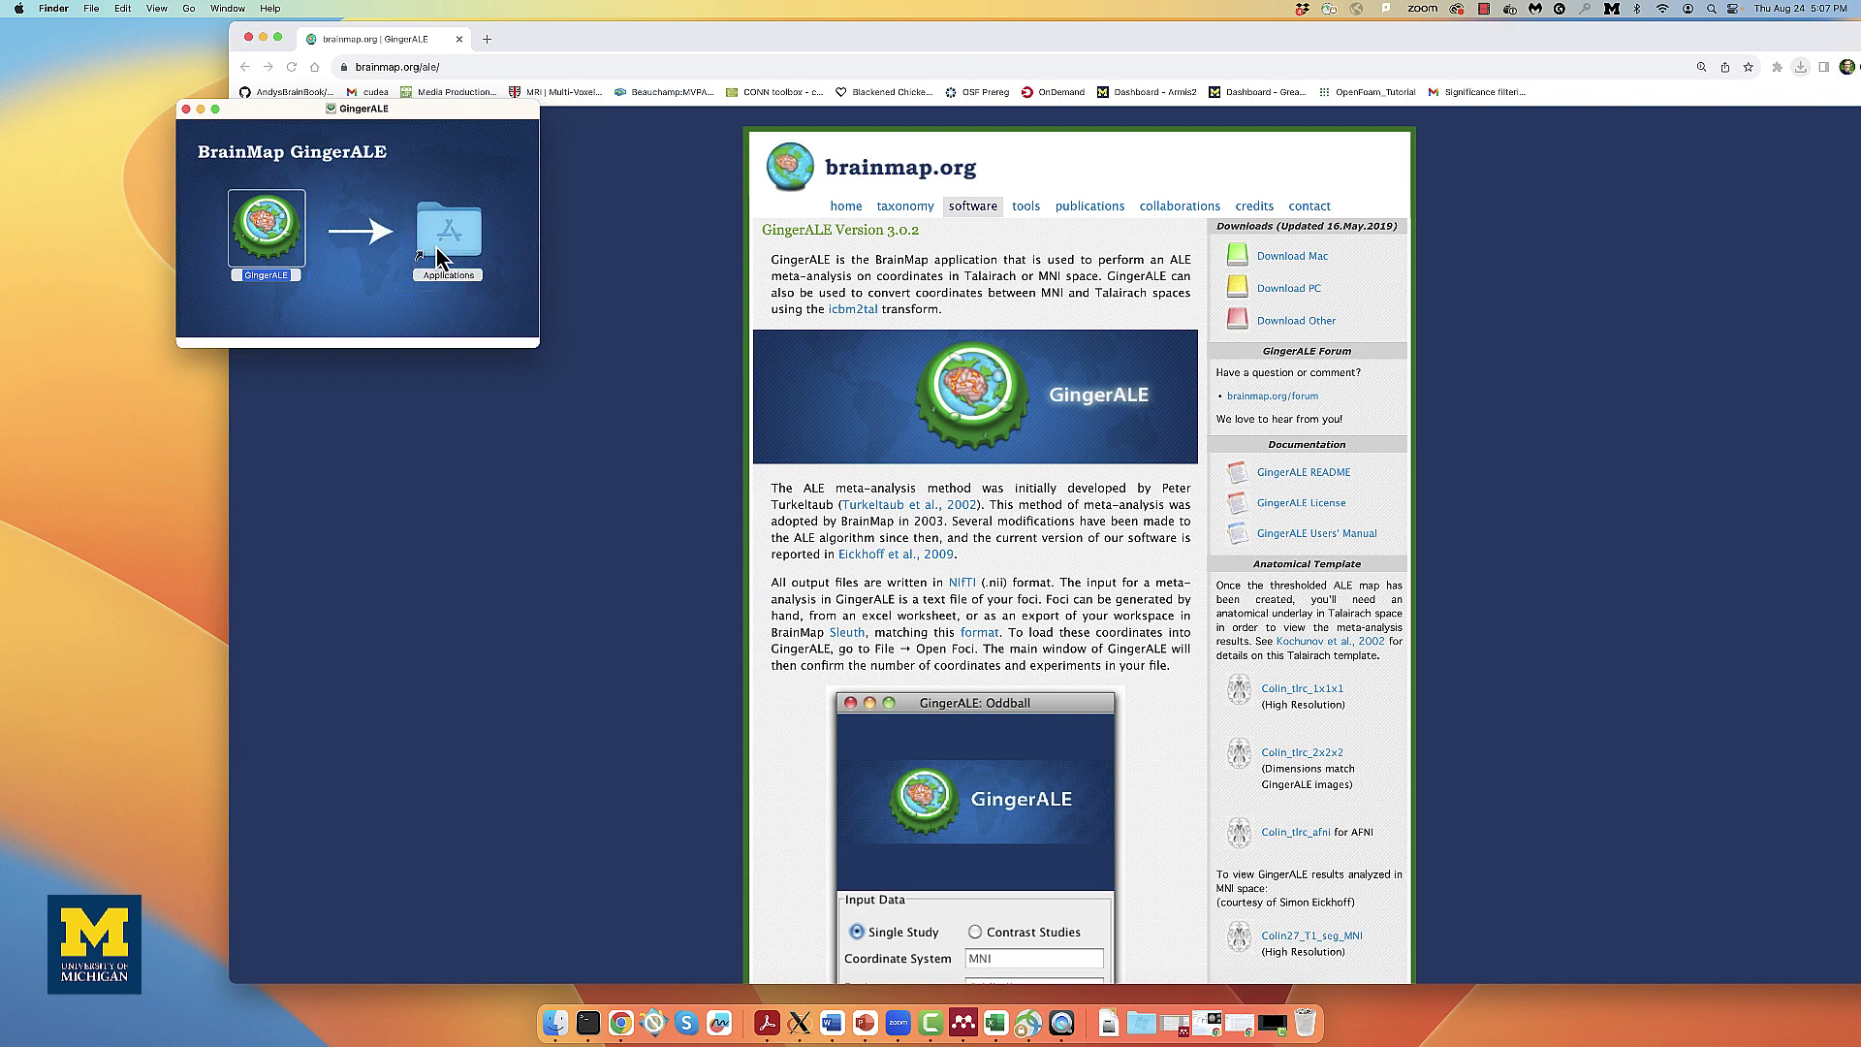
pyautogui.click(186, 110)
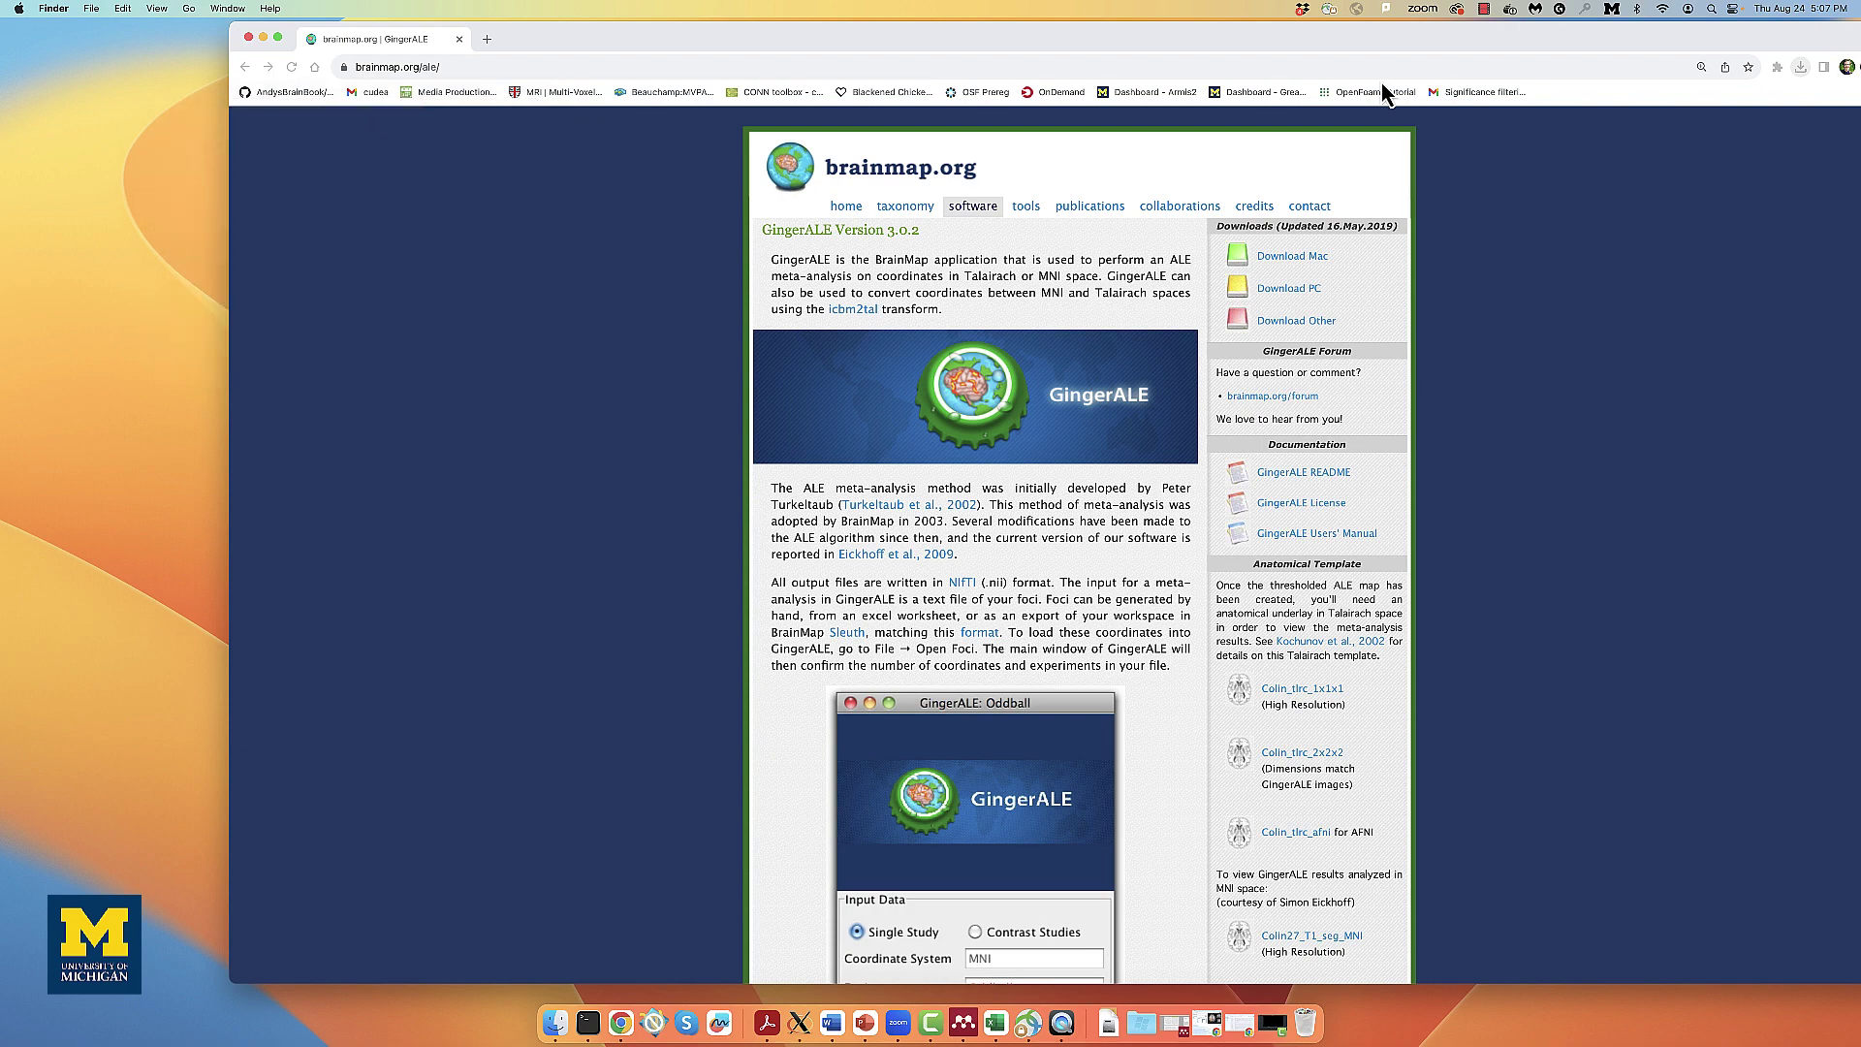
# Launch GingerALE through Spotlight search and confirm opening the downloaded app.
pyautogui.click(1712, 9)
pyautogui.write('ginger')
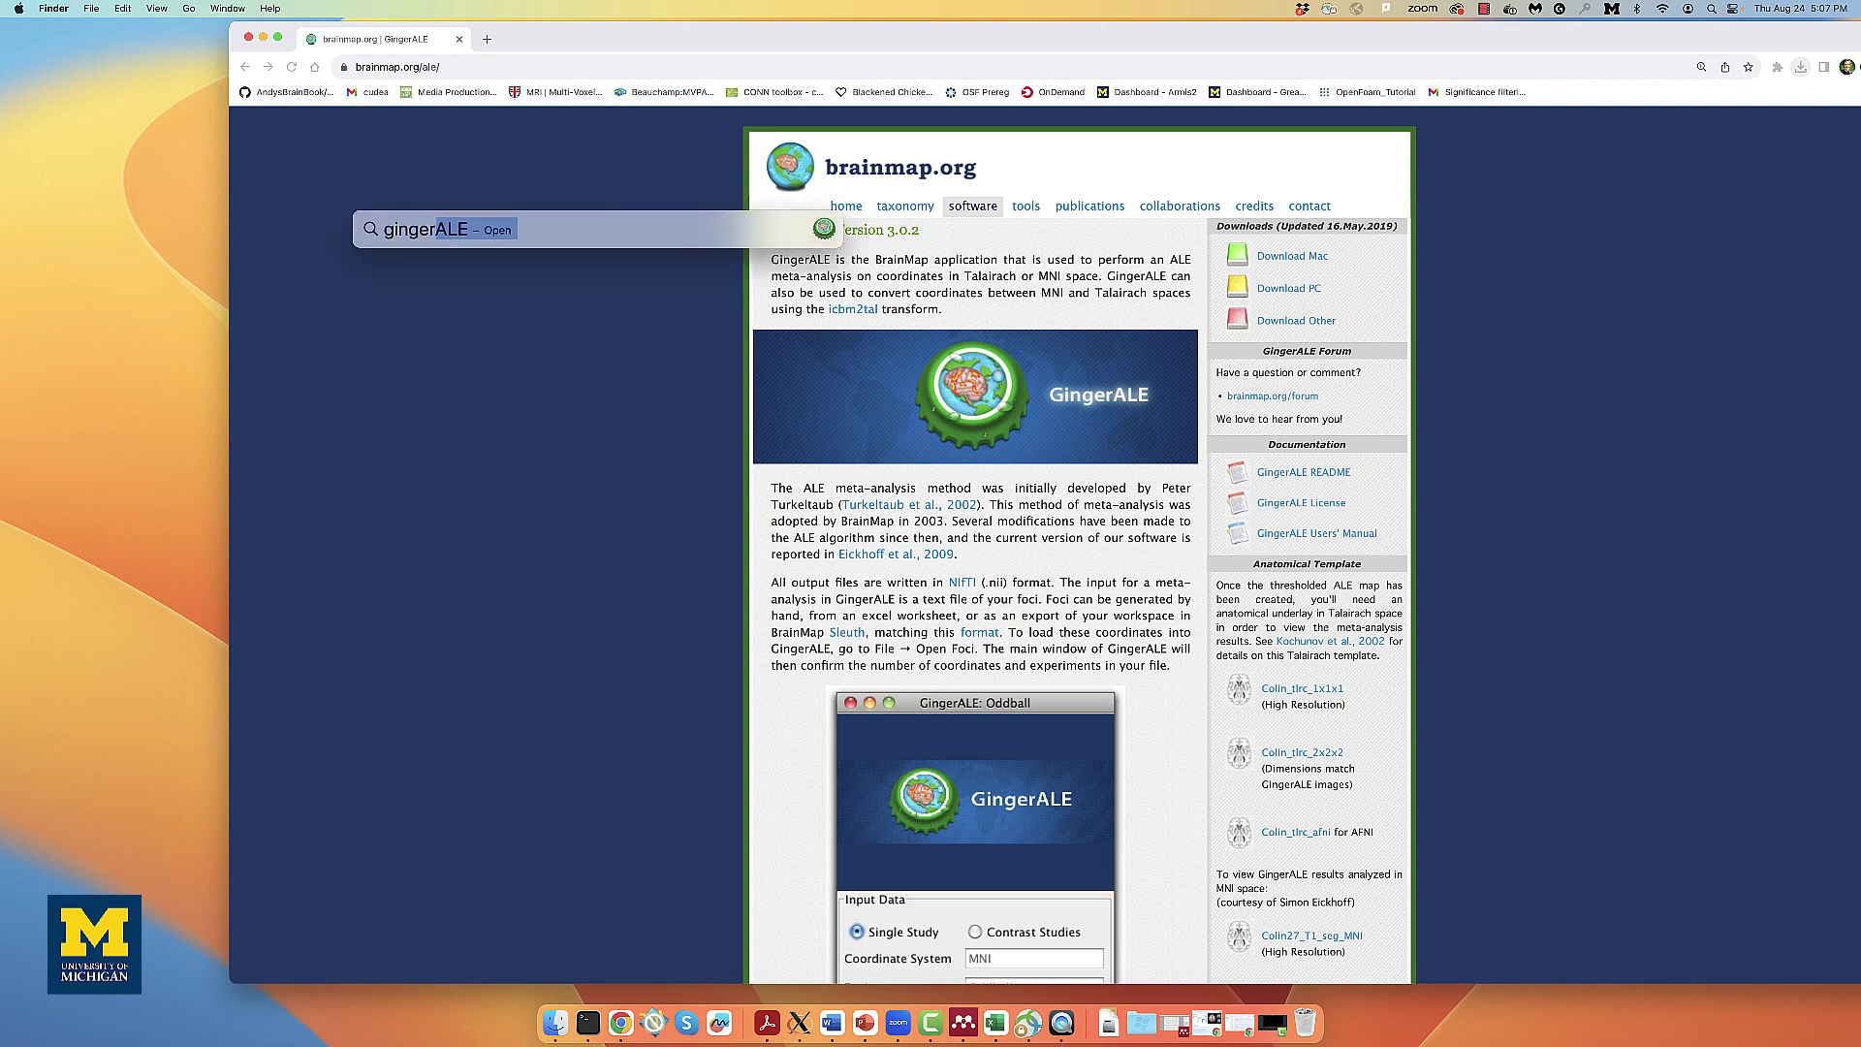
pyautogui.press('Return')
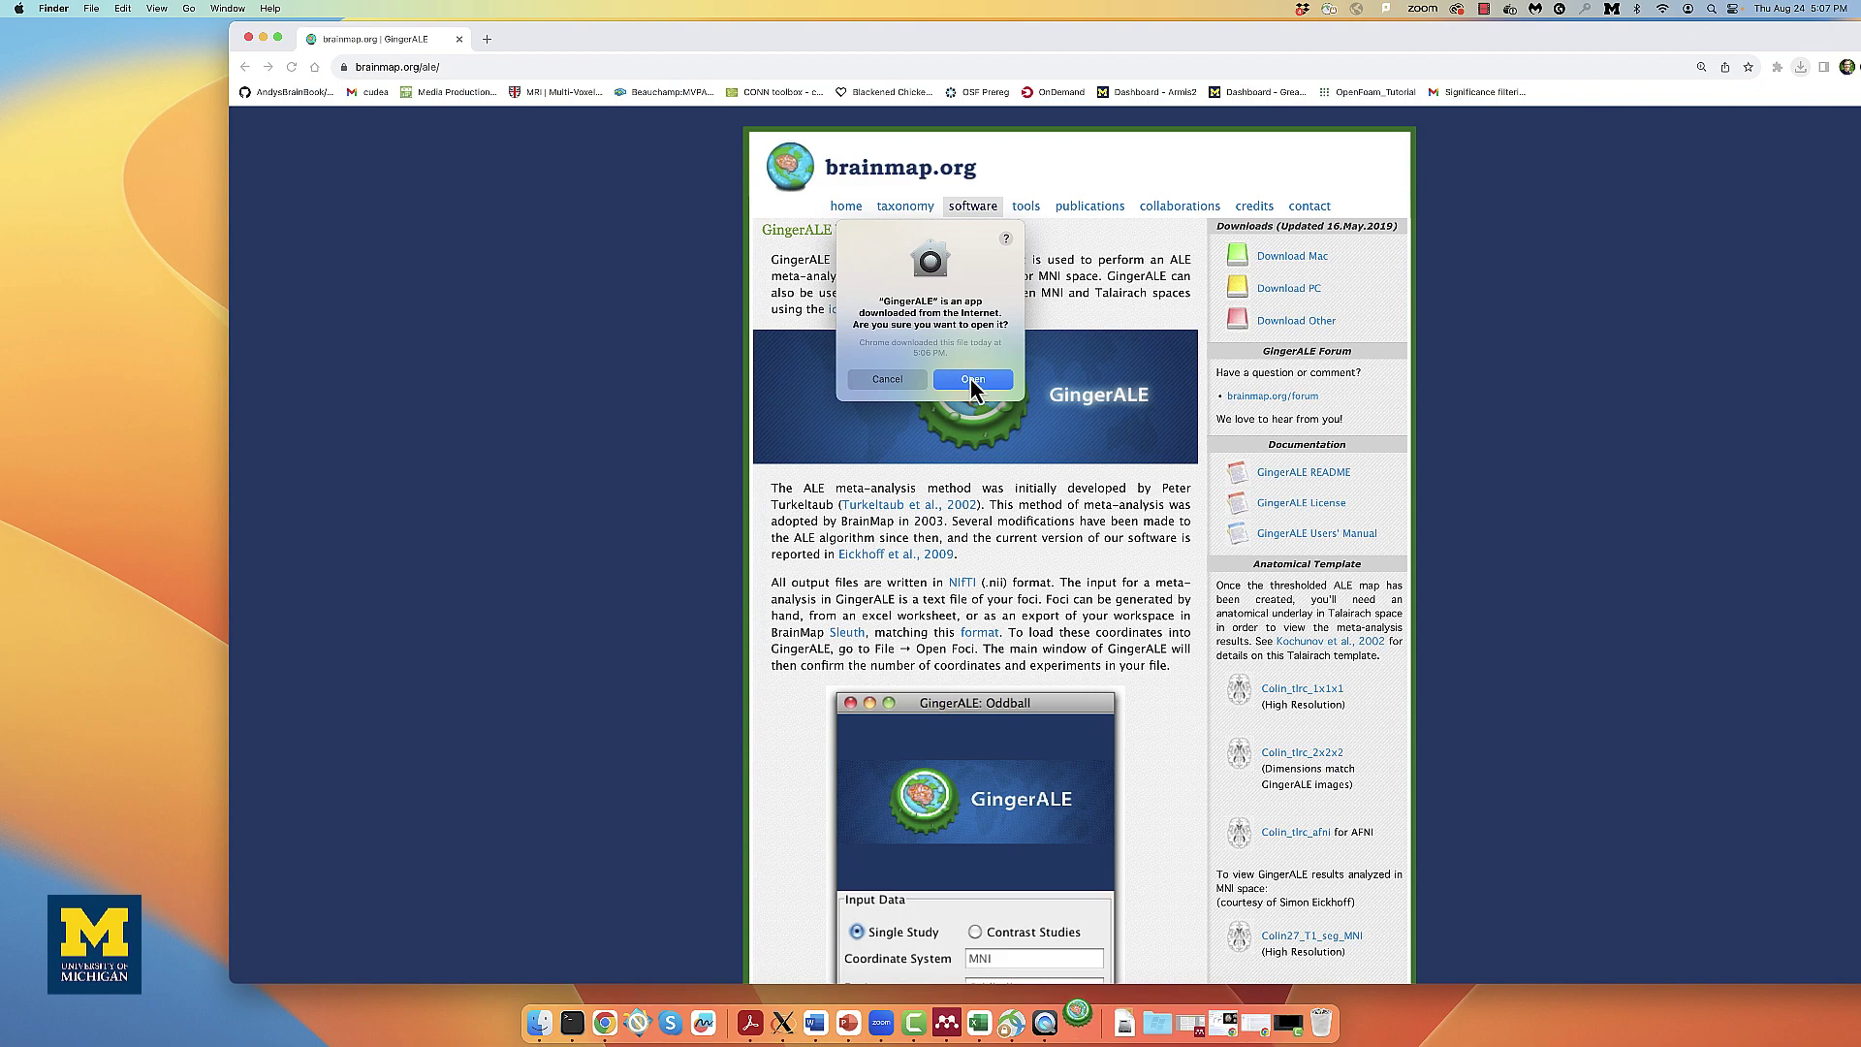
pyautogui.click(973, 381)
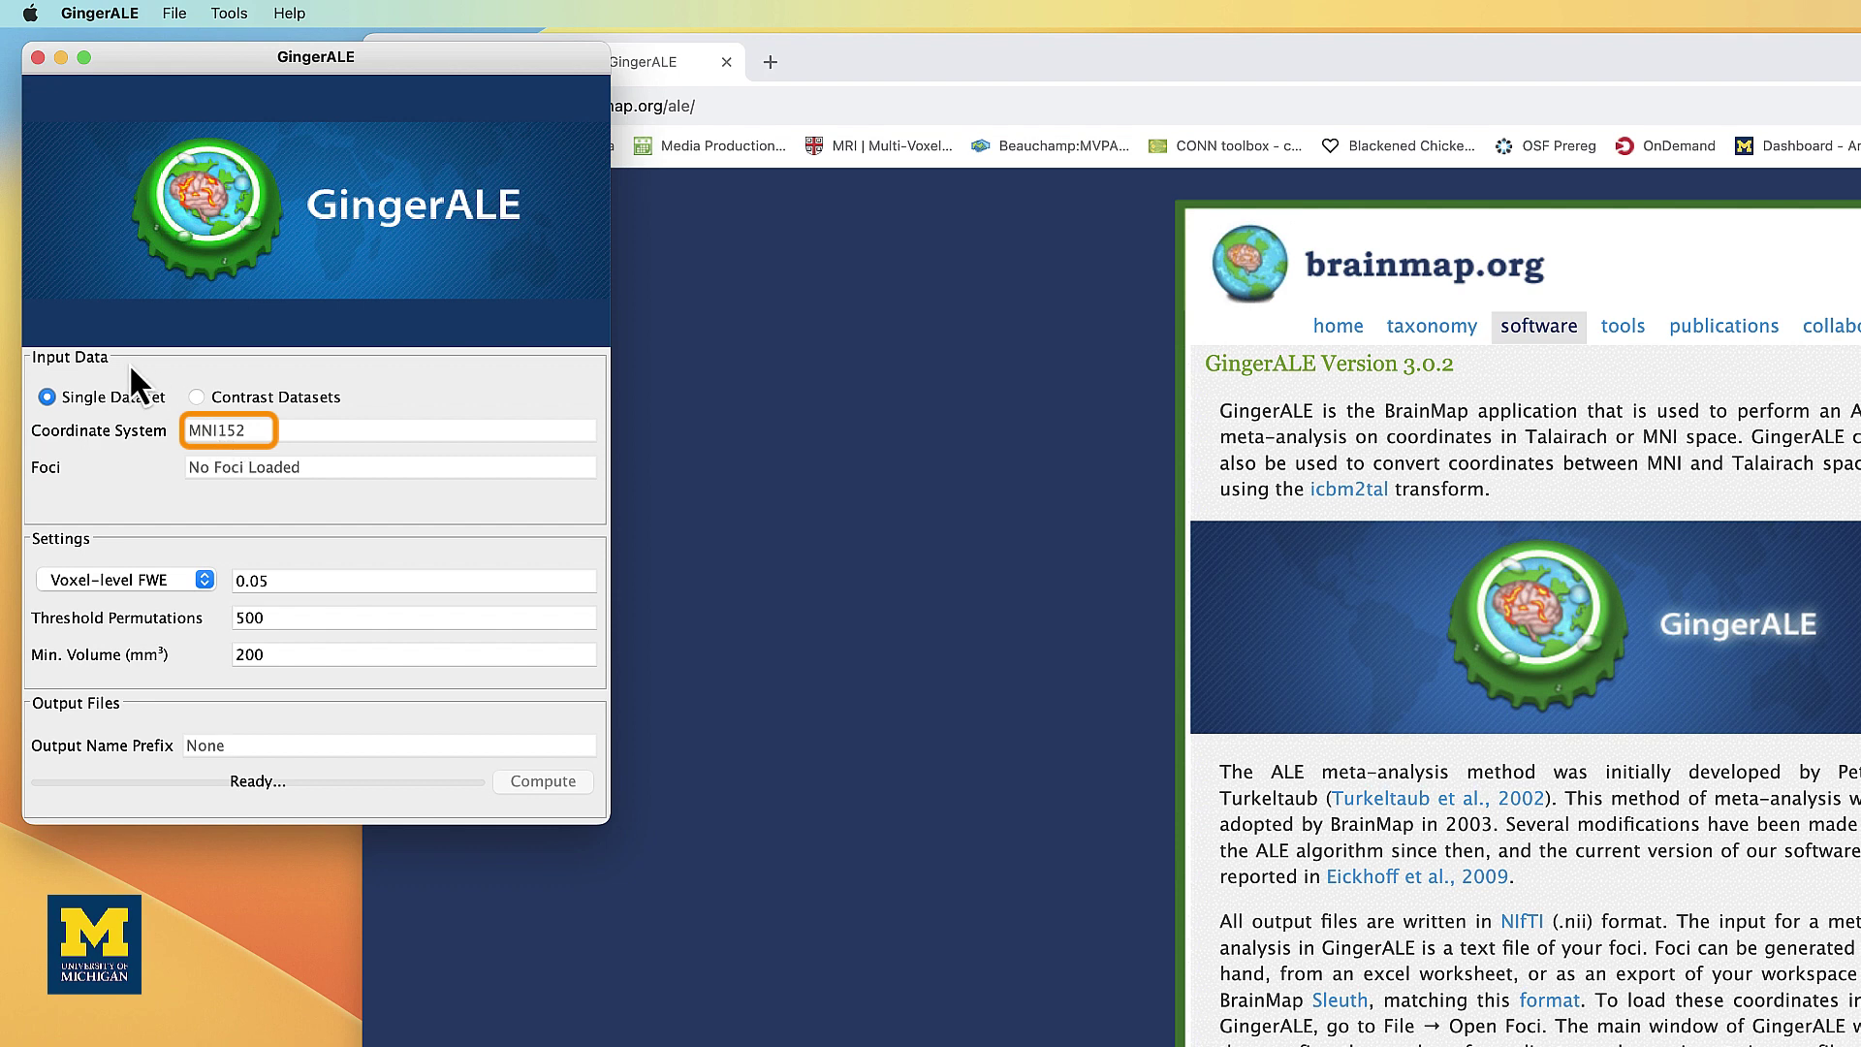
# Review GingerALE's coordinate space and mask options, keeping MNI152 and the less conservative mask.
pyautogui.click(95, 11)
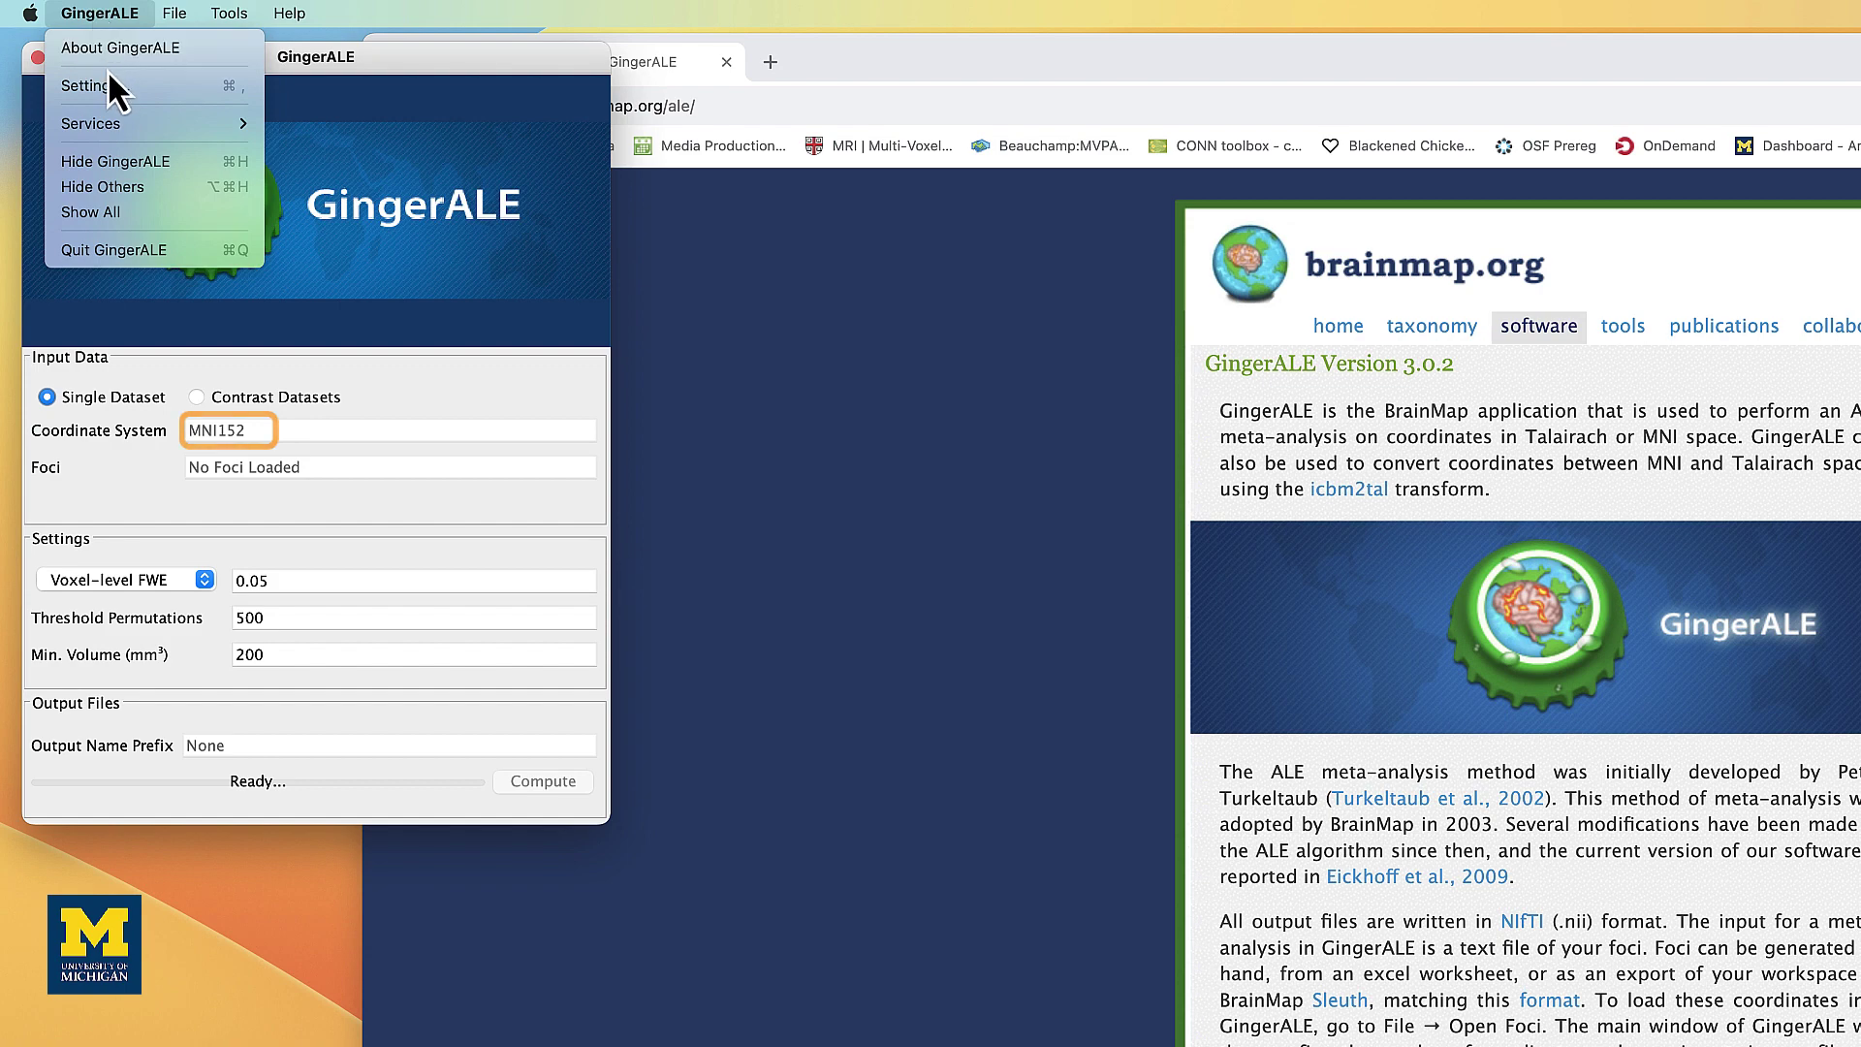
pyautogui.click(106, 84)
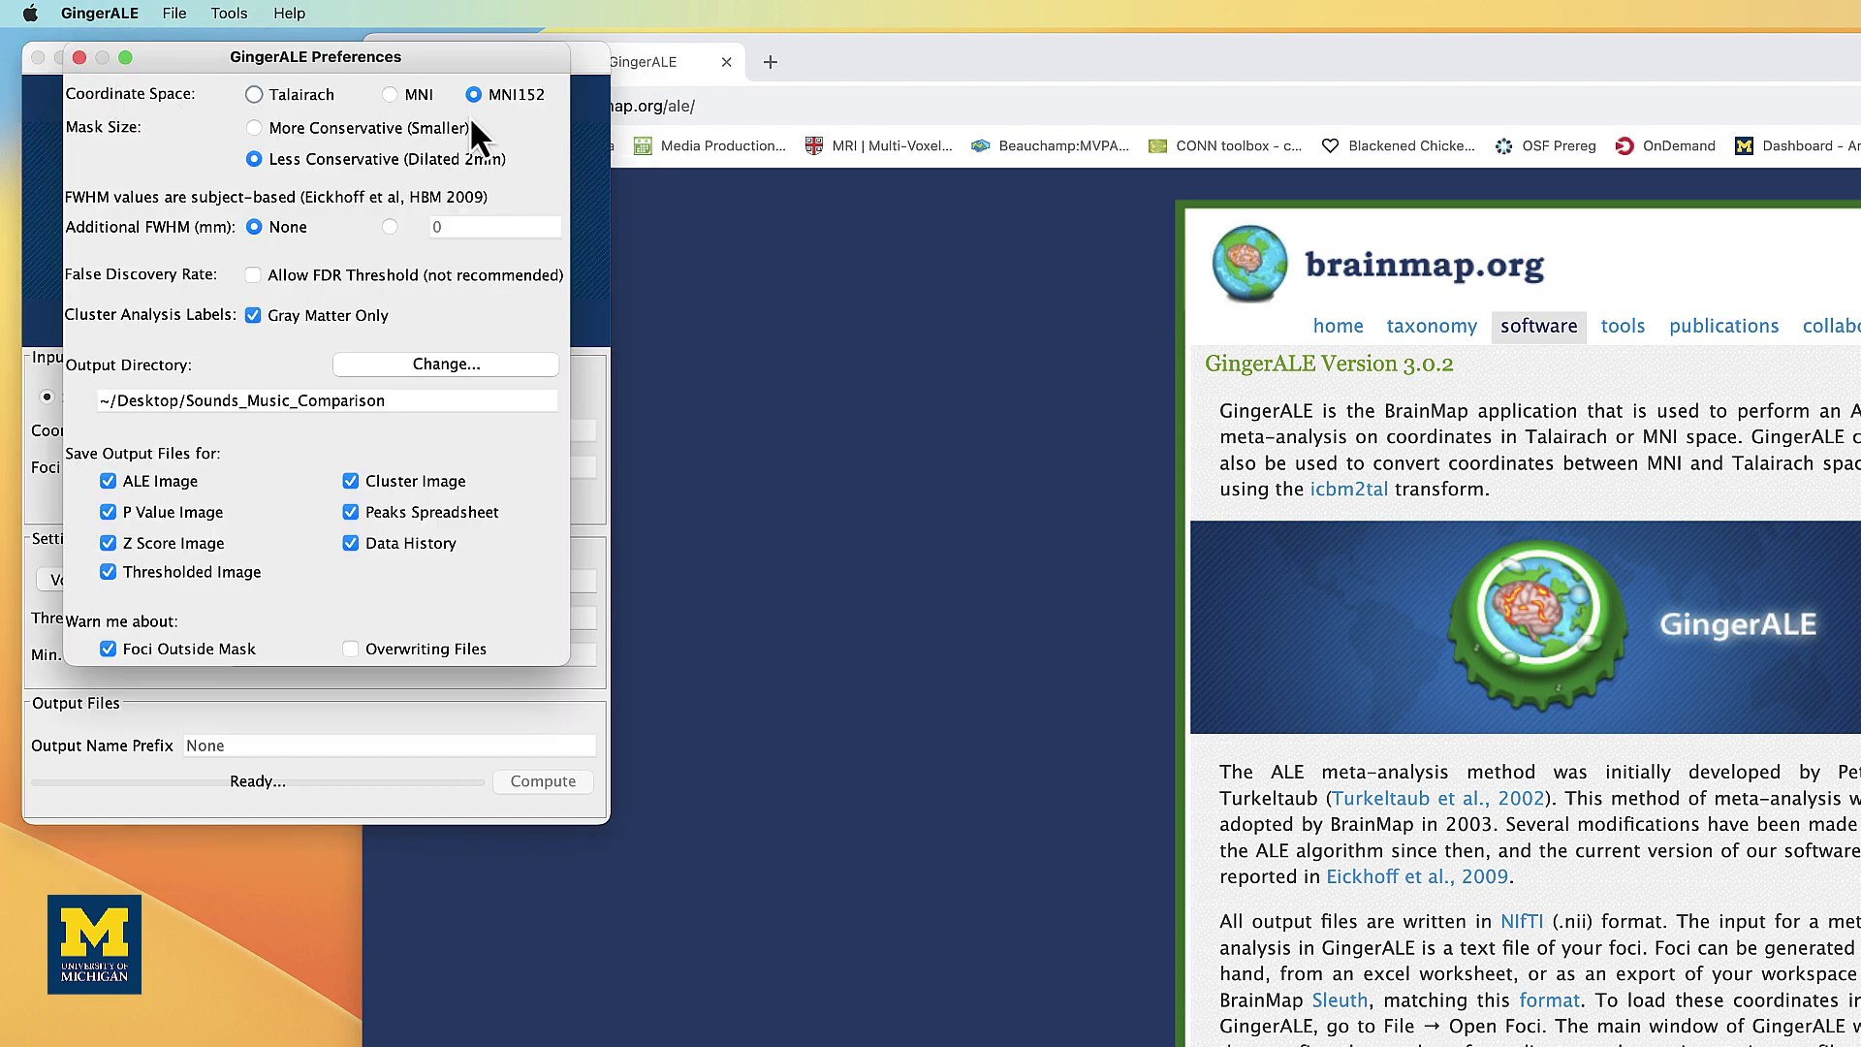
pyautogui.click(254, 95)
pyautogui.click(481, 98)
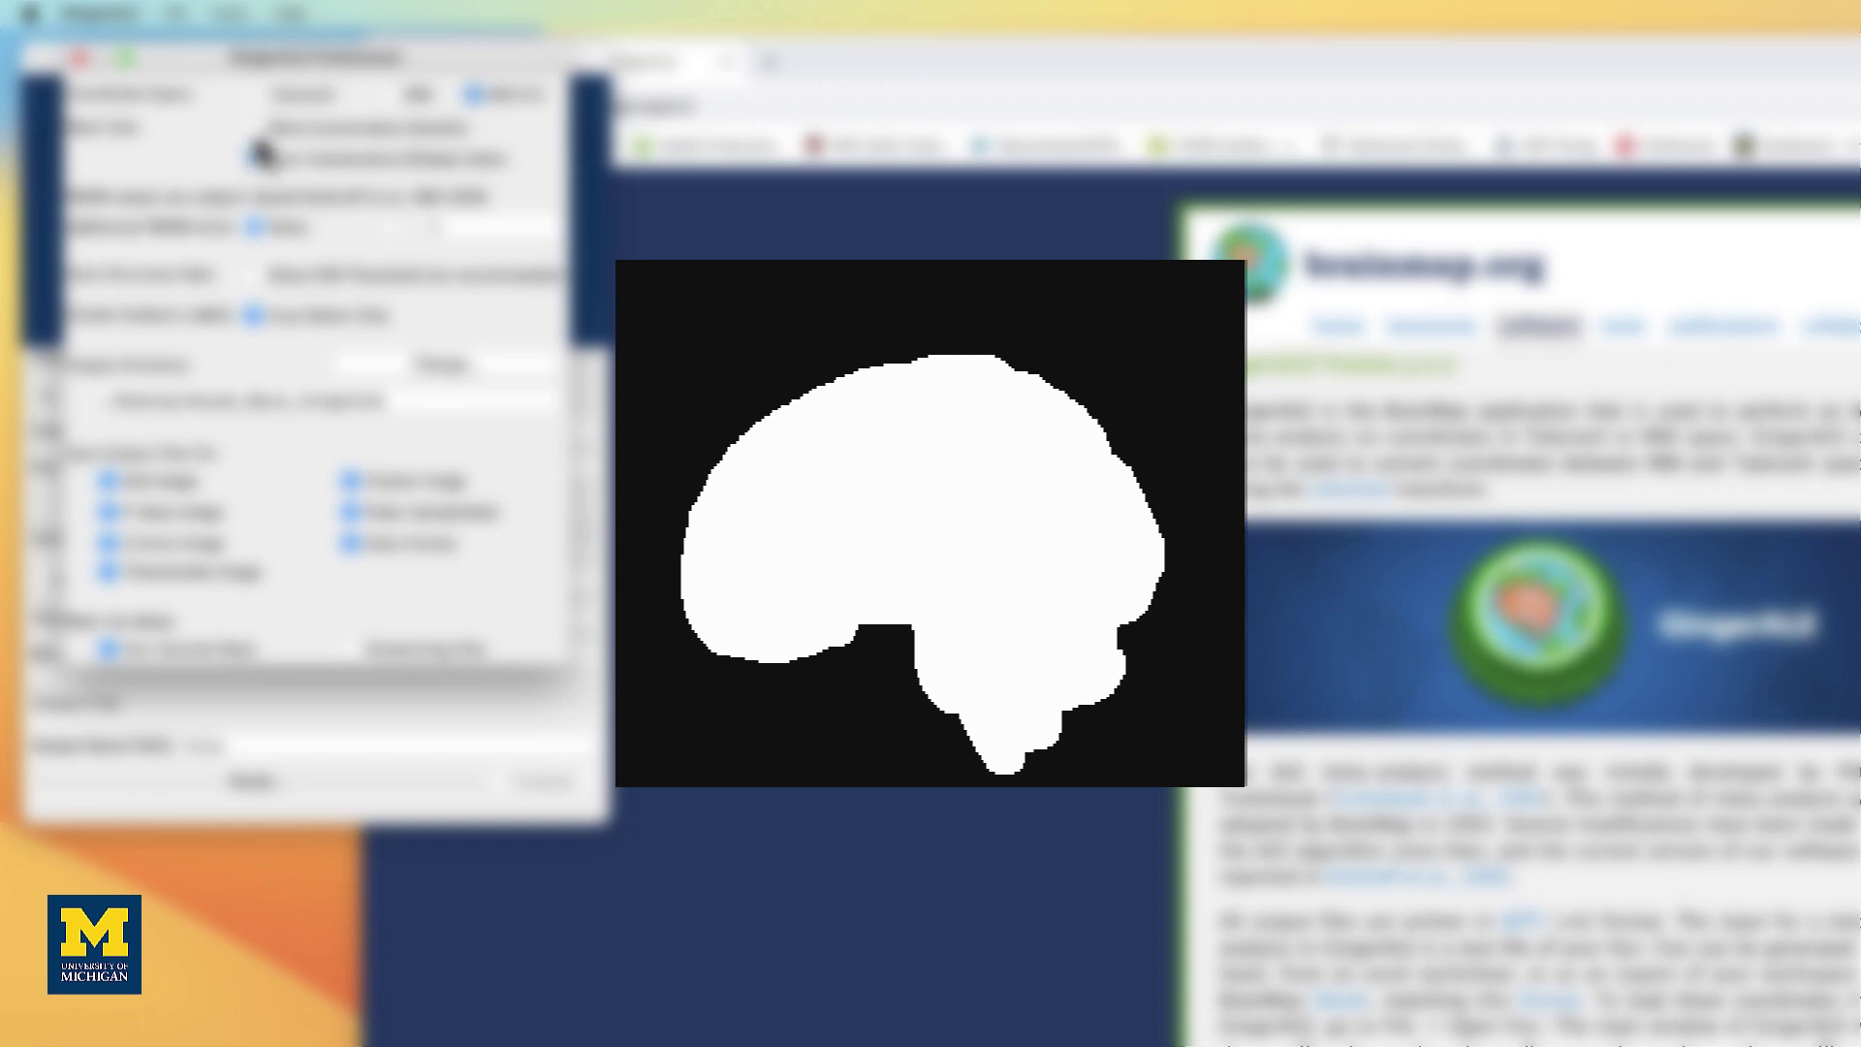
pyautogui.click(255, 128)
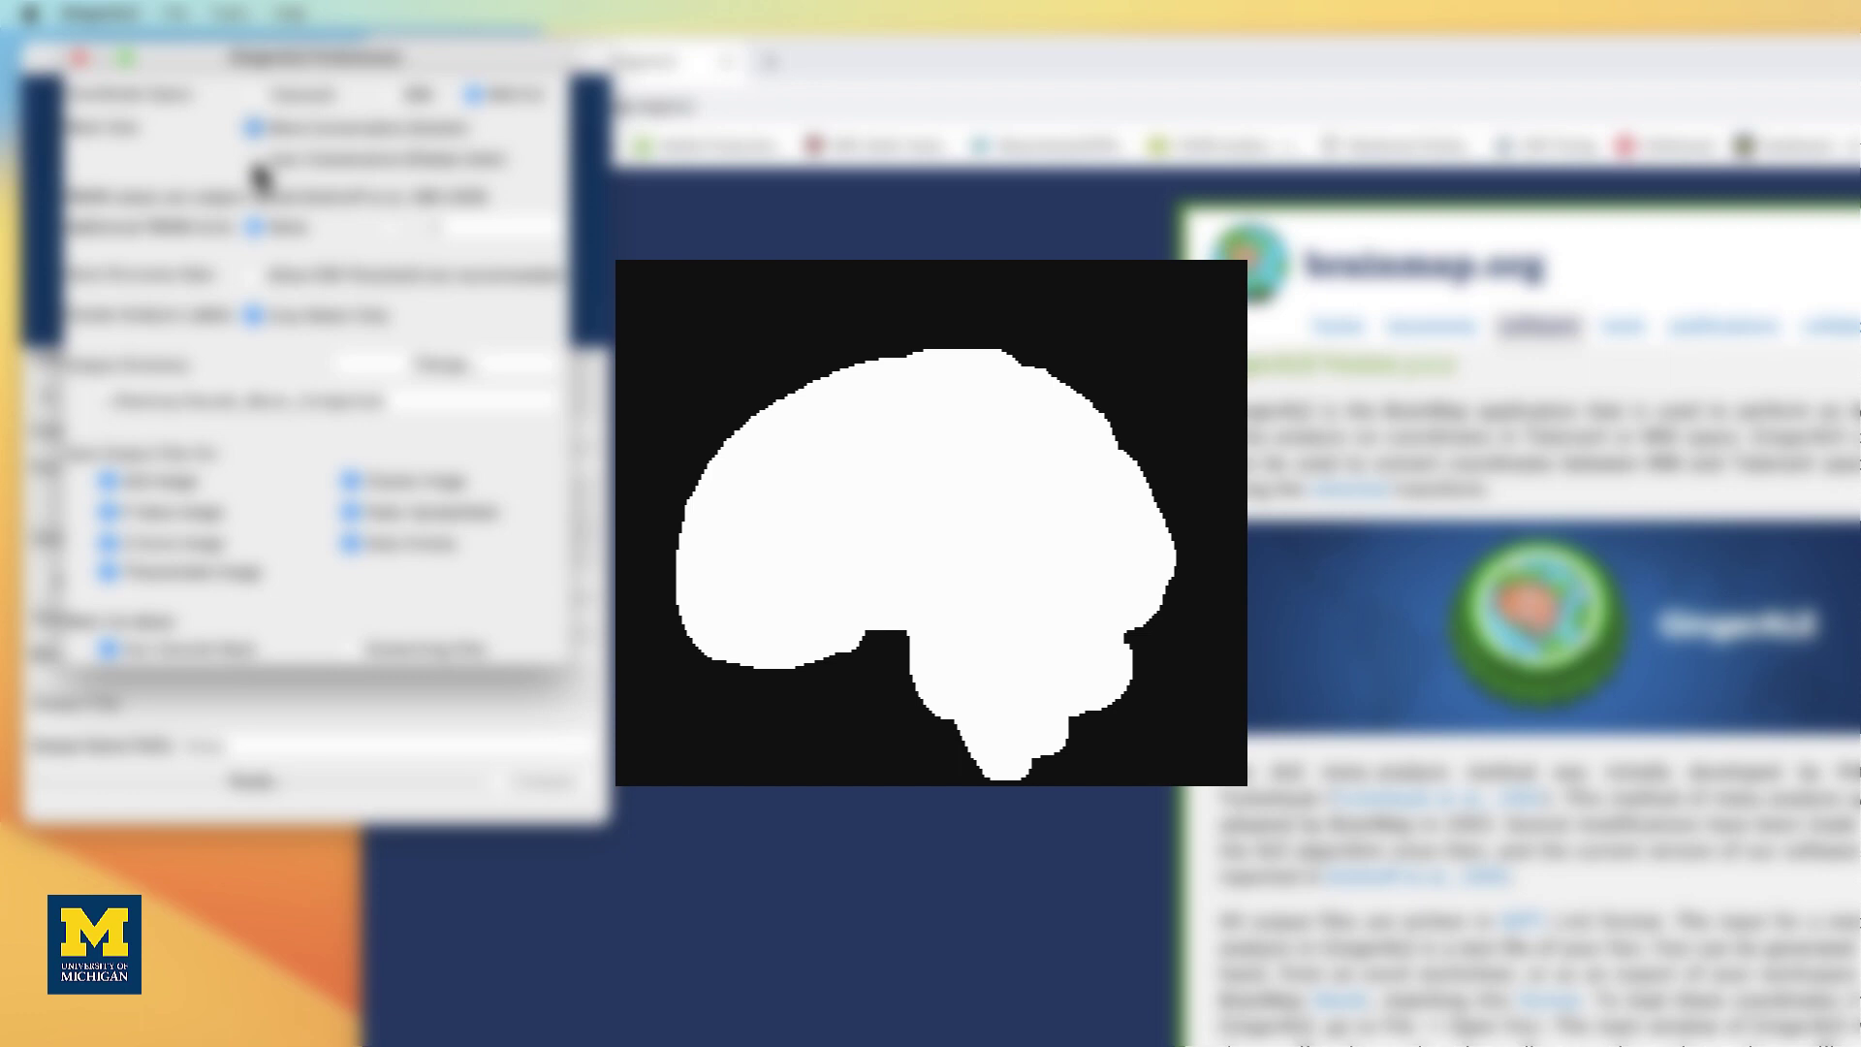
pyautogui.click(254, 158)
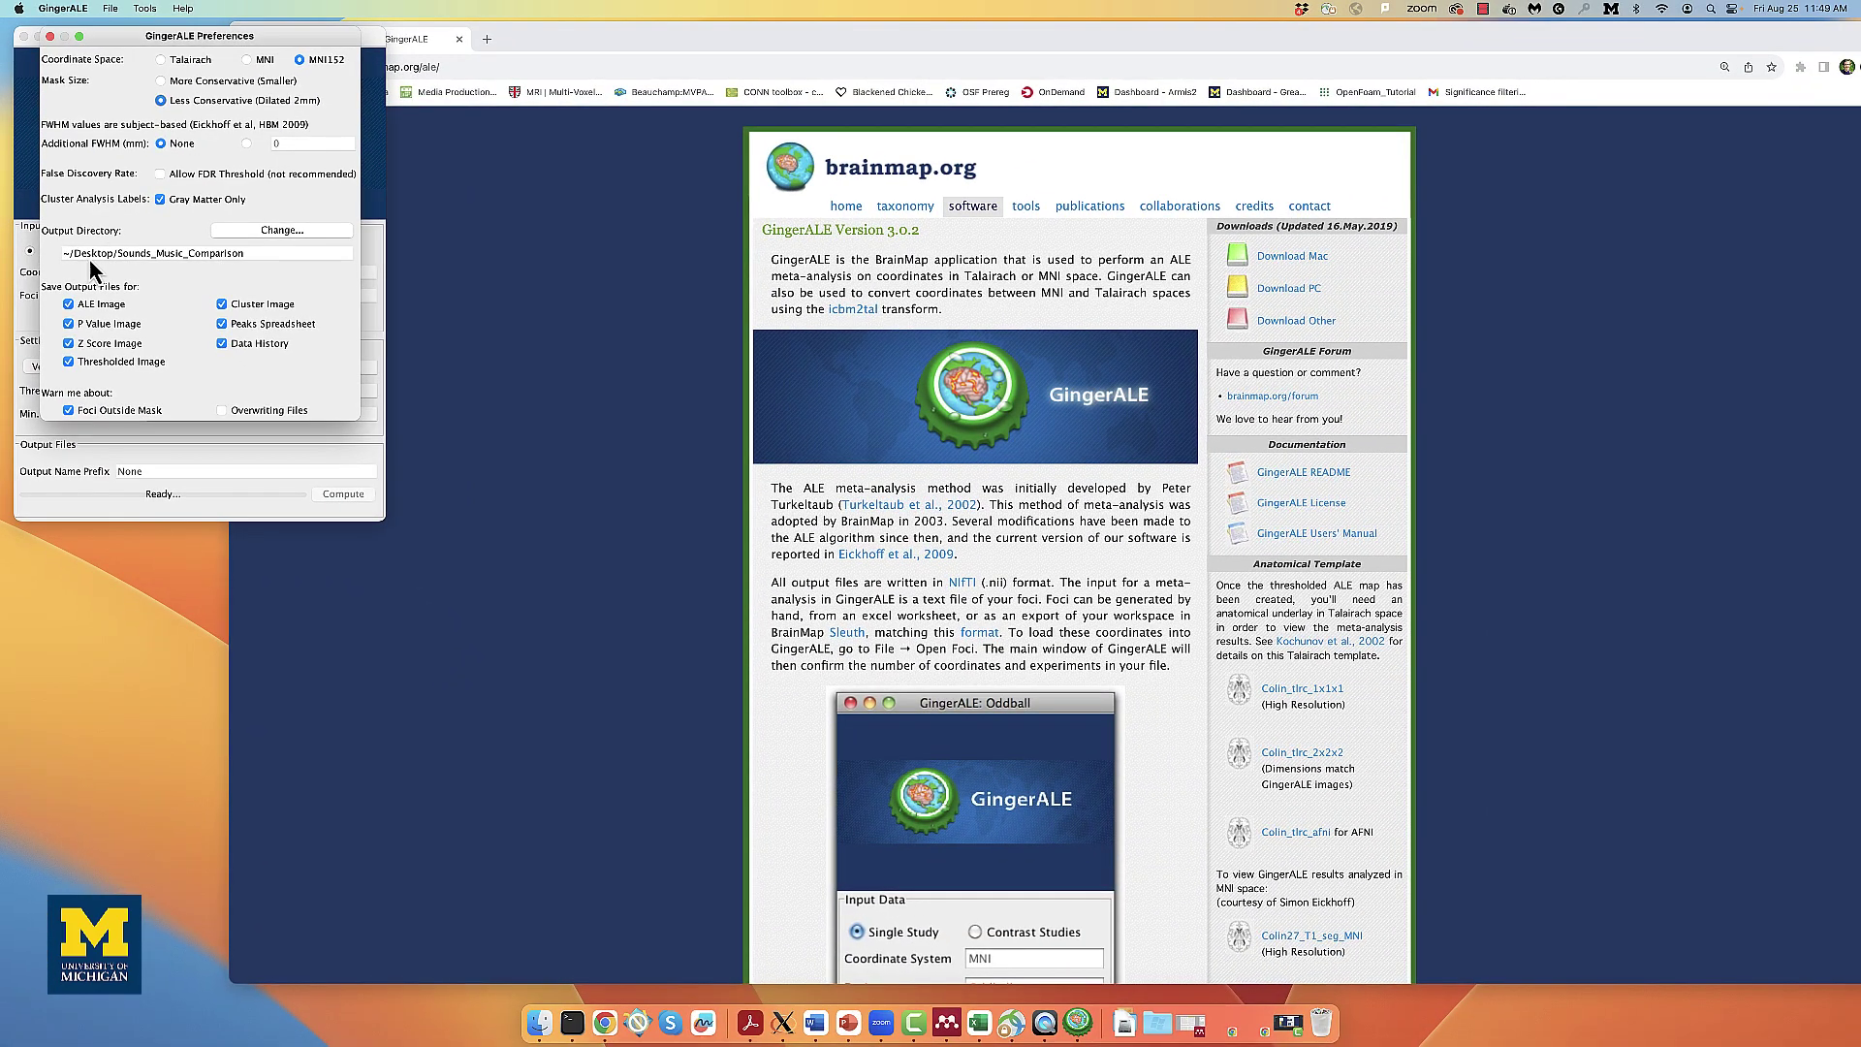
# Create a new desktop folder and name it GingerALE_Demo.
pyautogui.rightClick(184, 696)
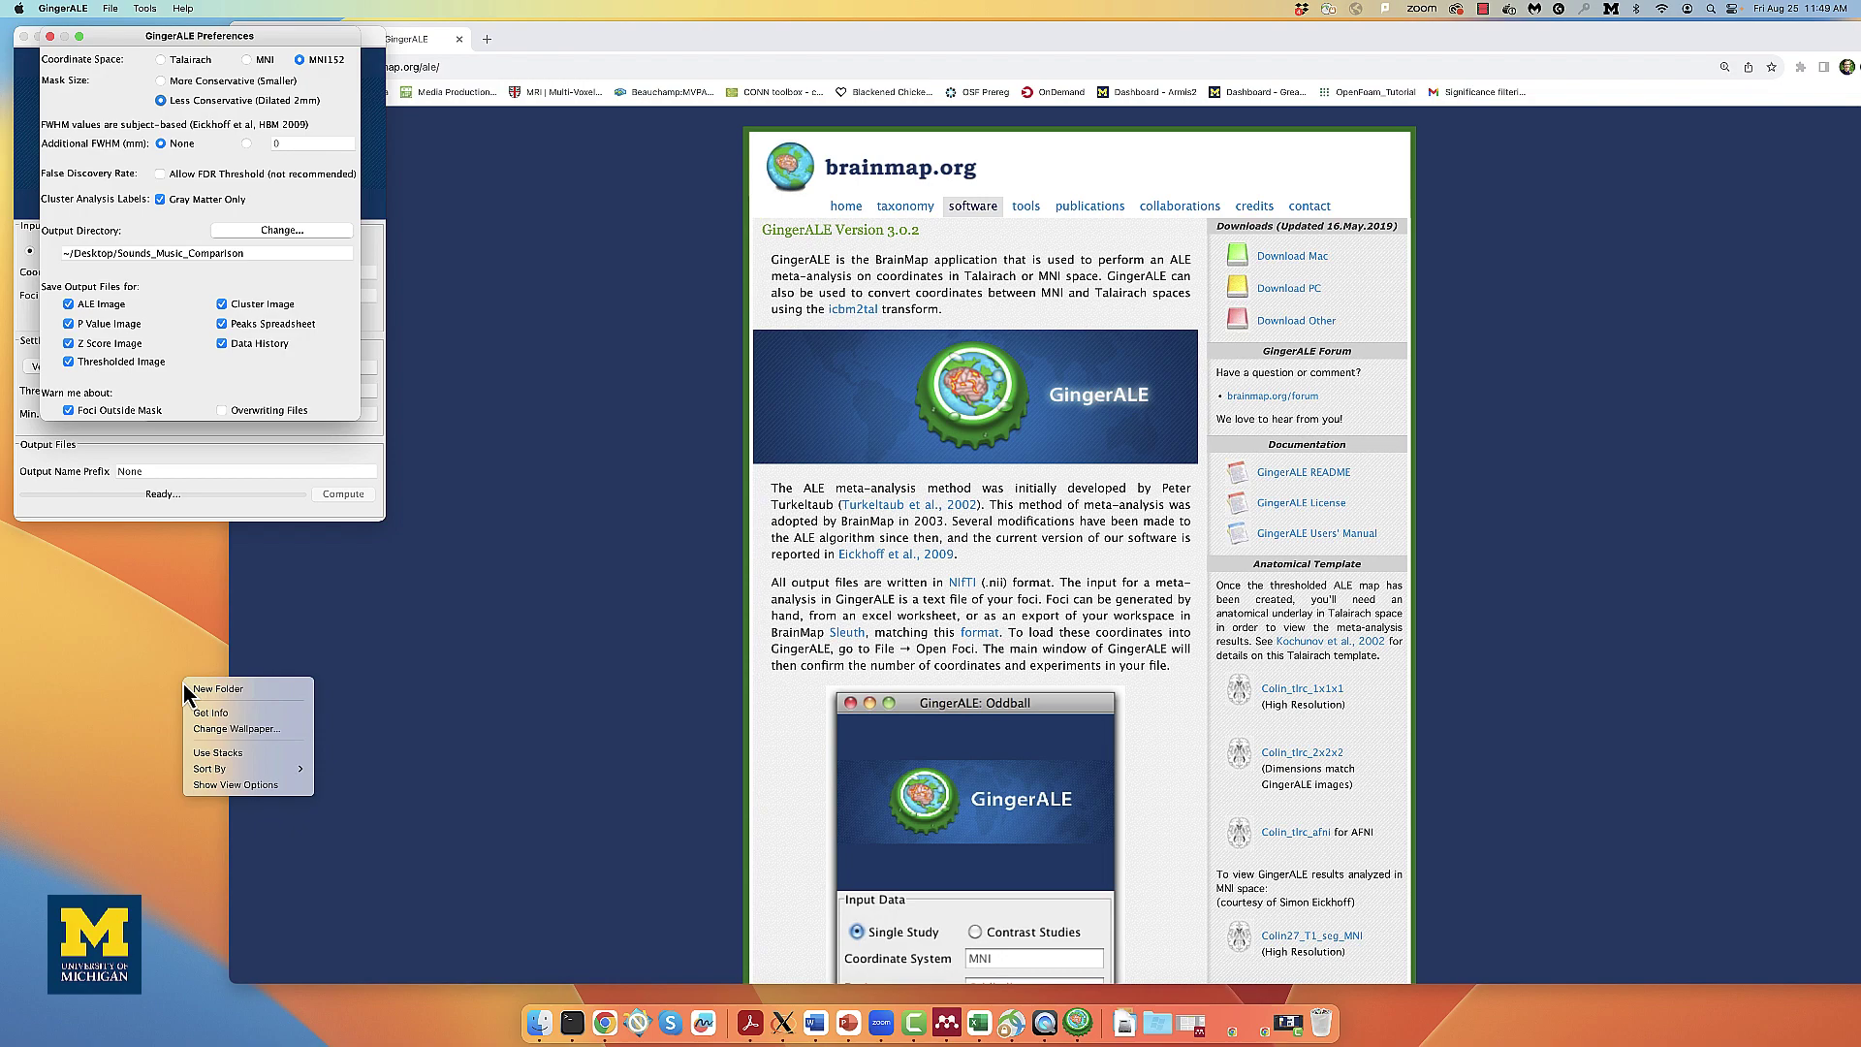
pyautogui.press('Escape')
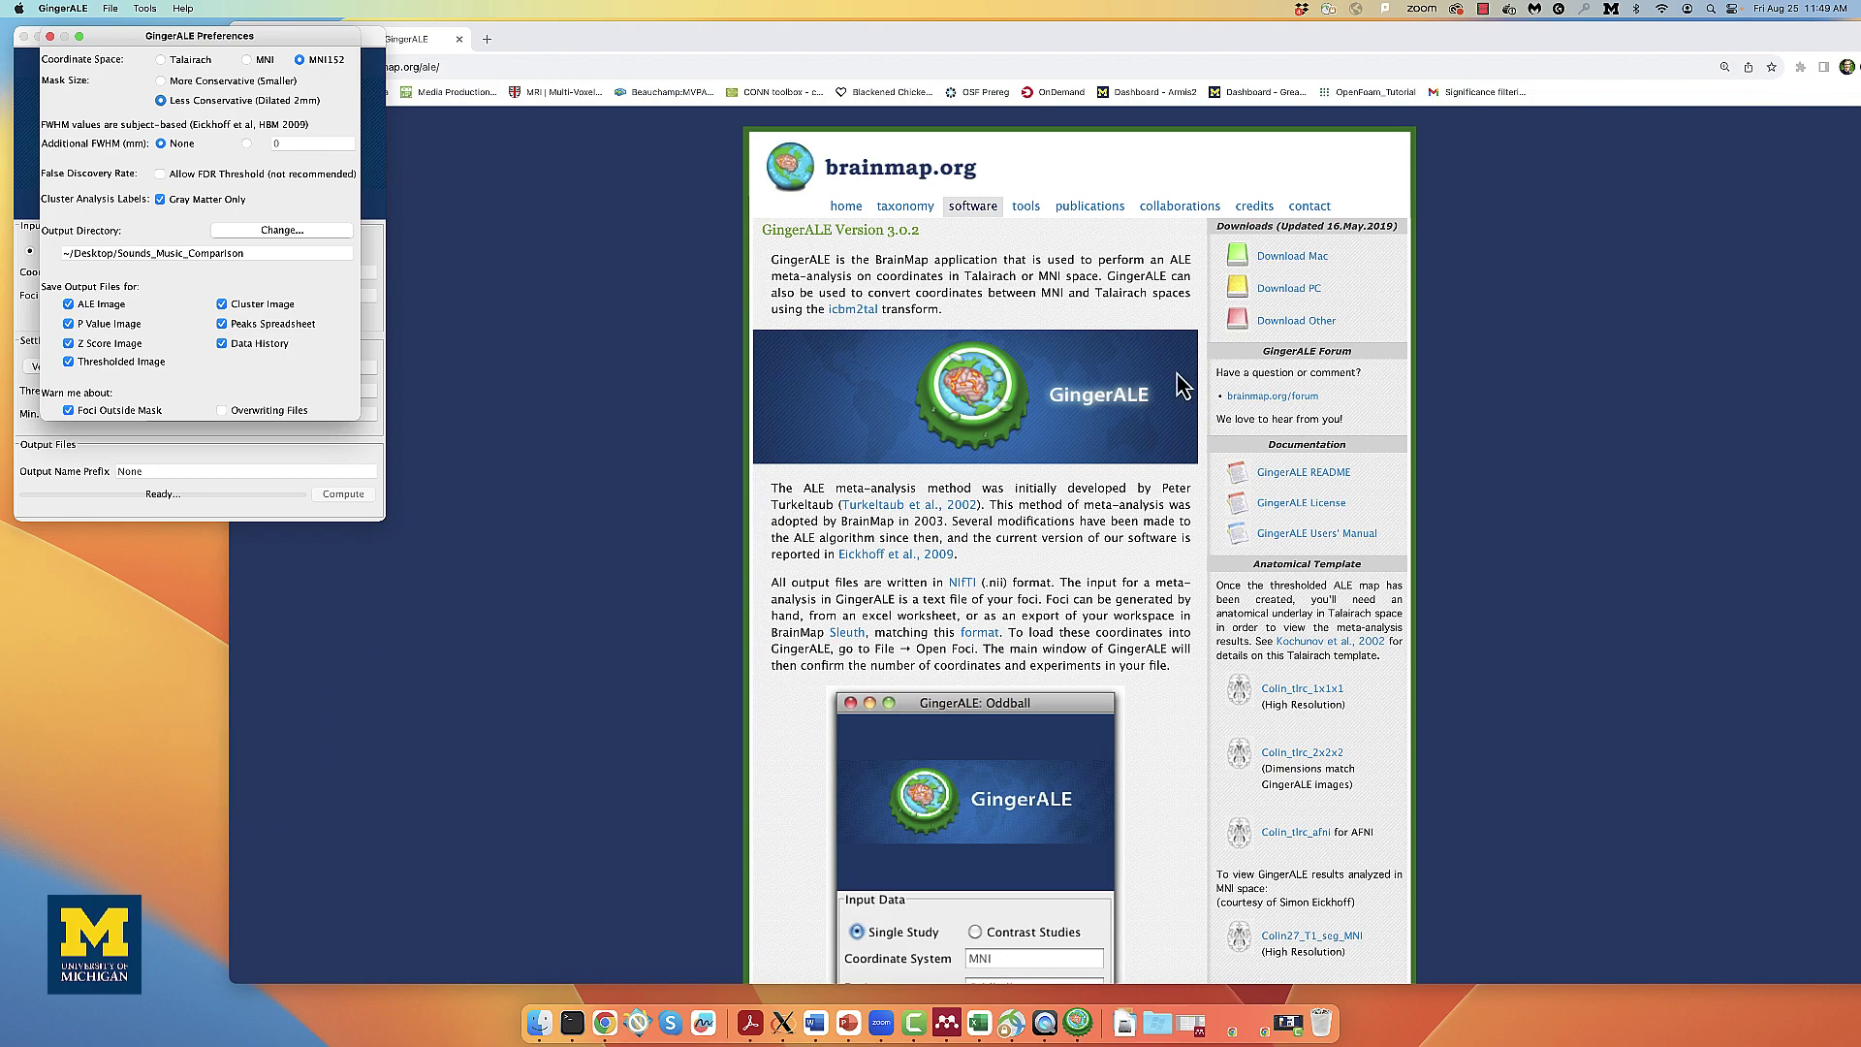
pyautogui.moveTo(1420, 48); pyautogui.dragTo(1006, 463)
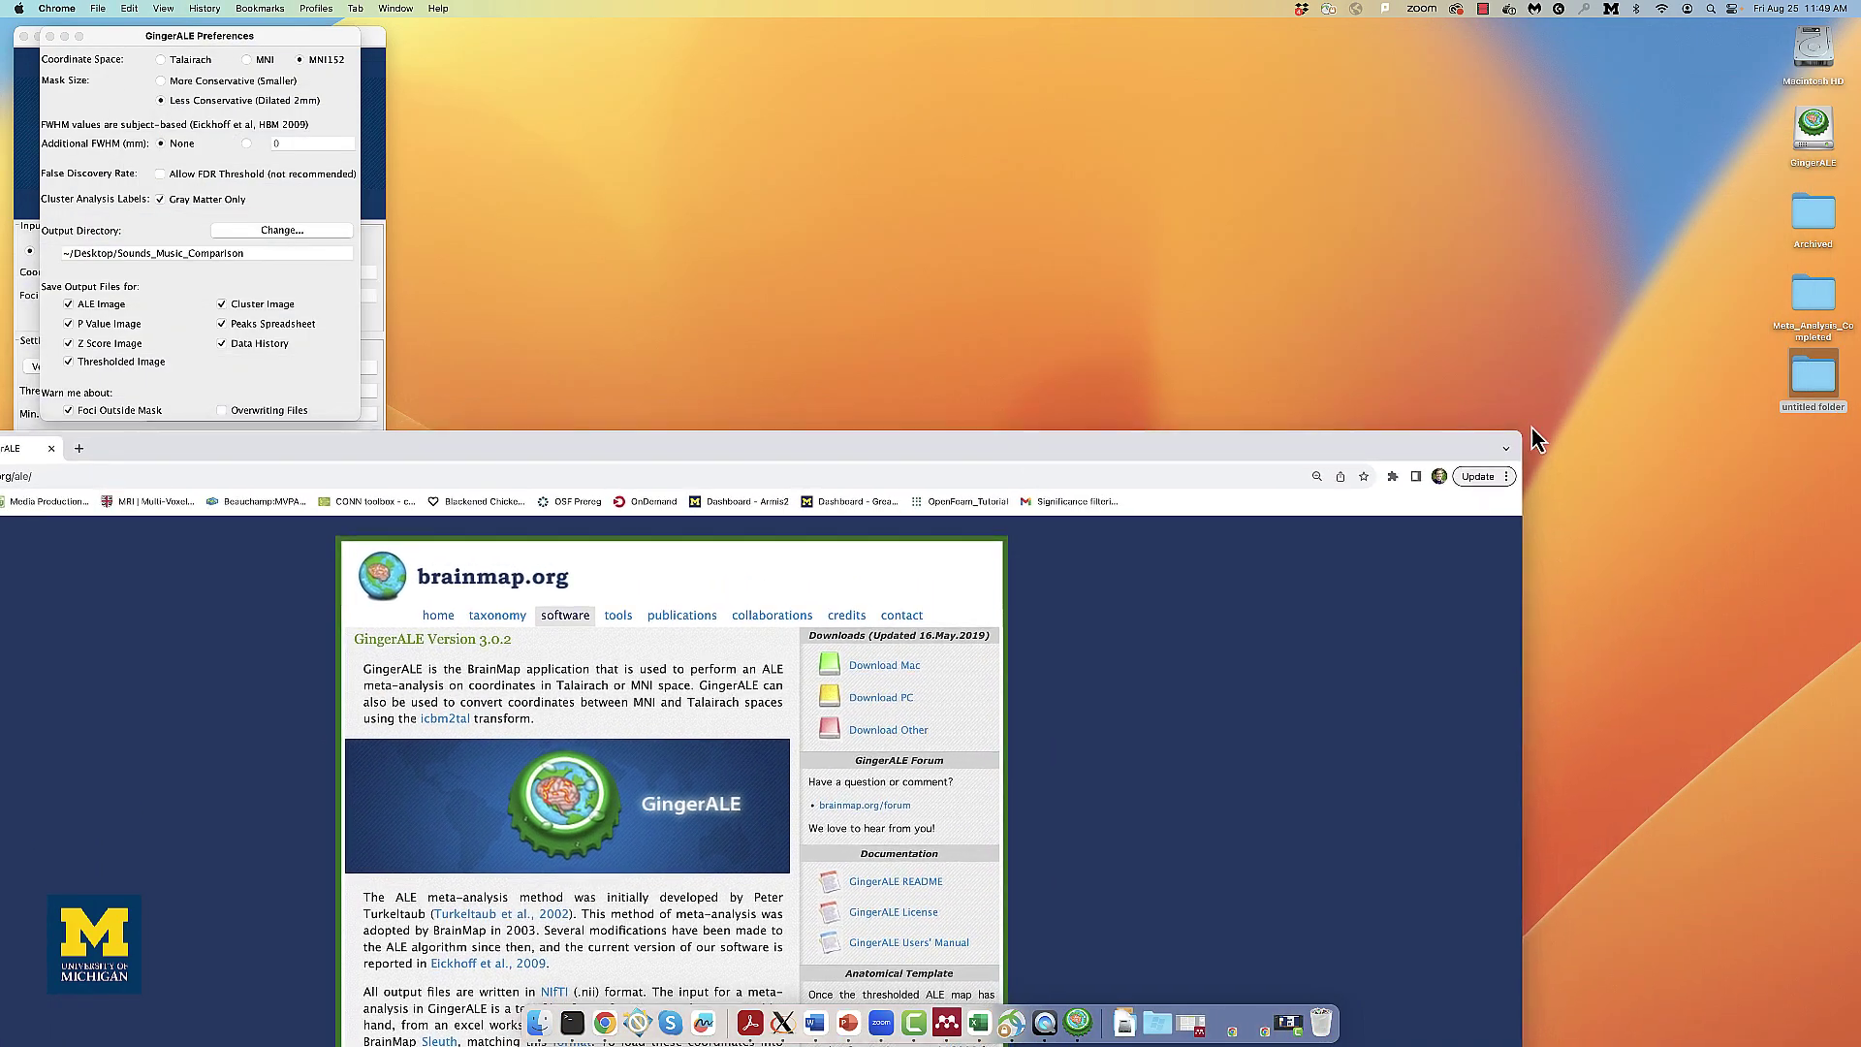
pyautogui.click(1817, 415)
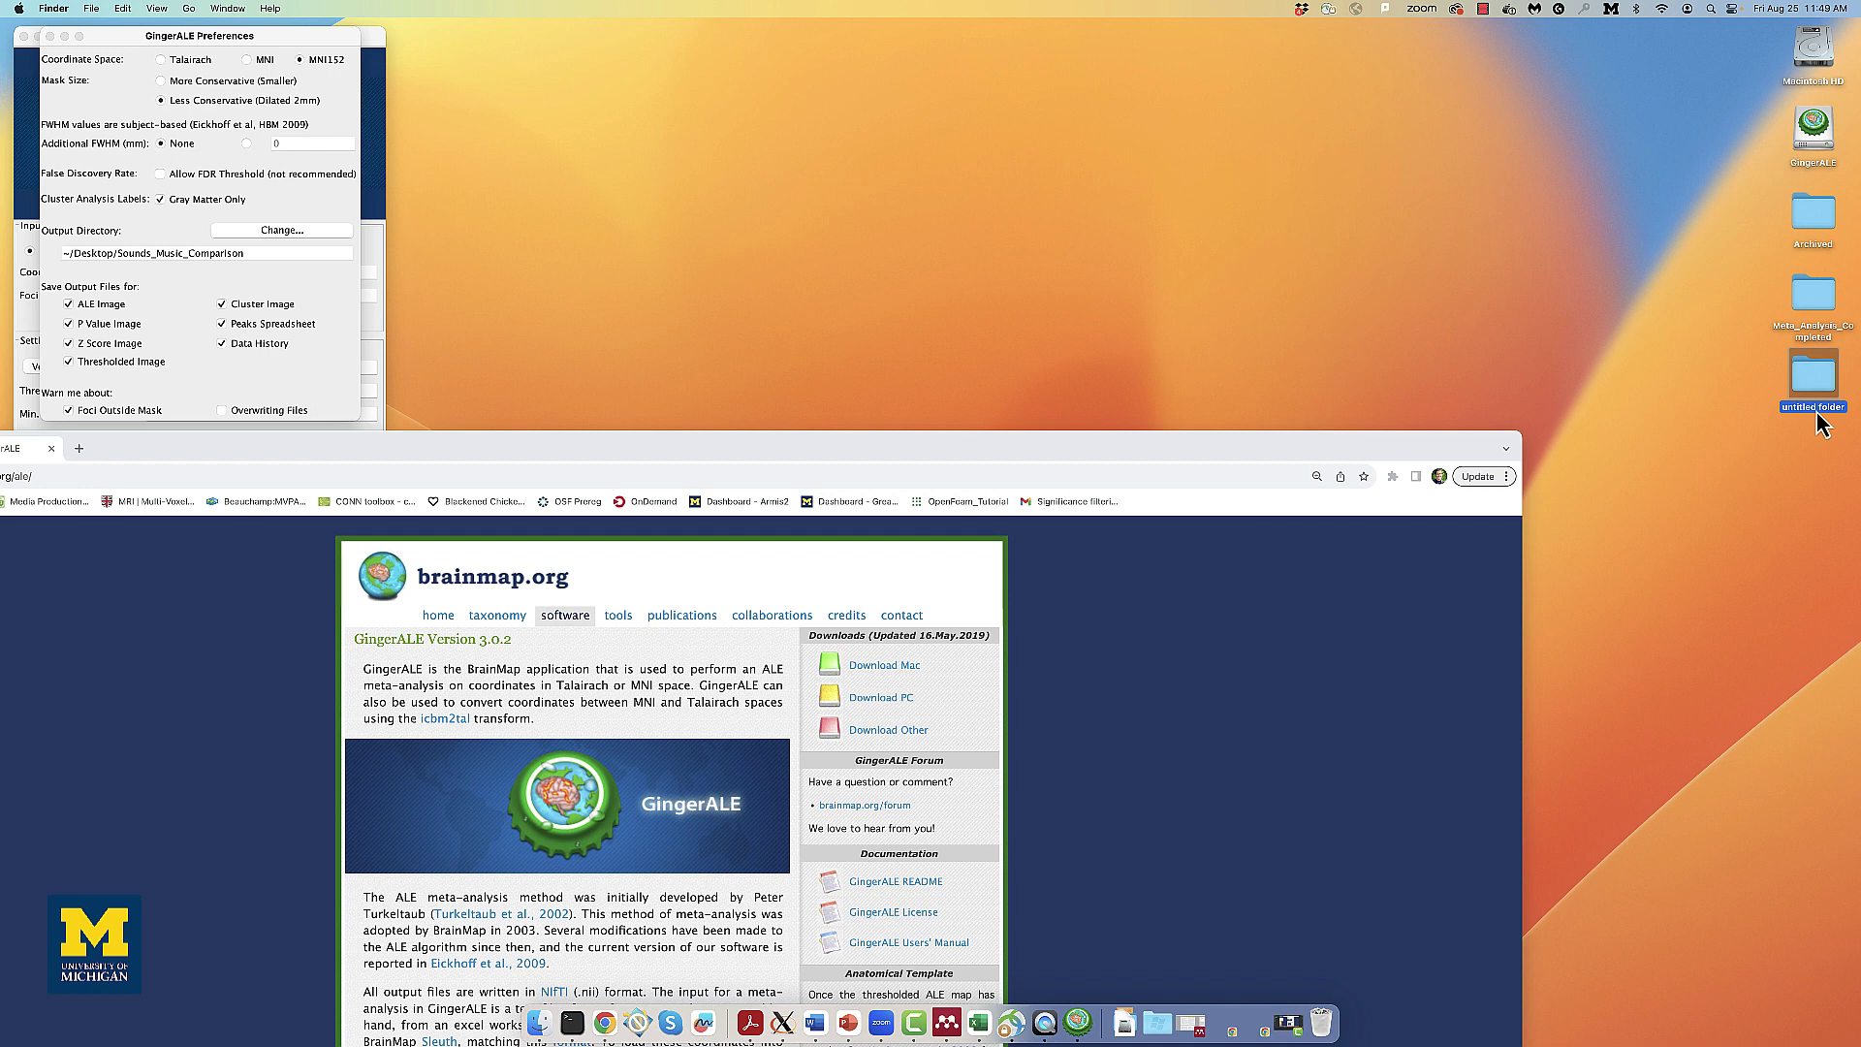
pyautogui.click(1815, 407)
pyautogui.write('GingerALE_Demo')
pyautogui.press('Return')
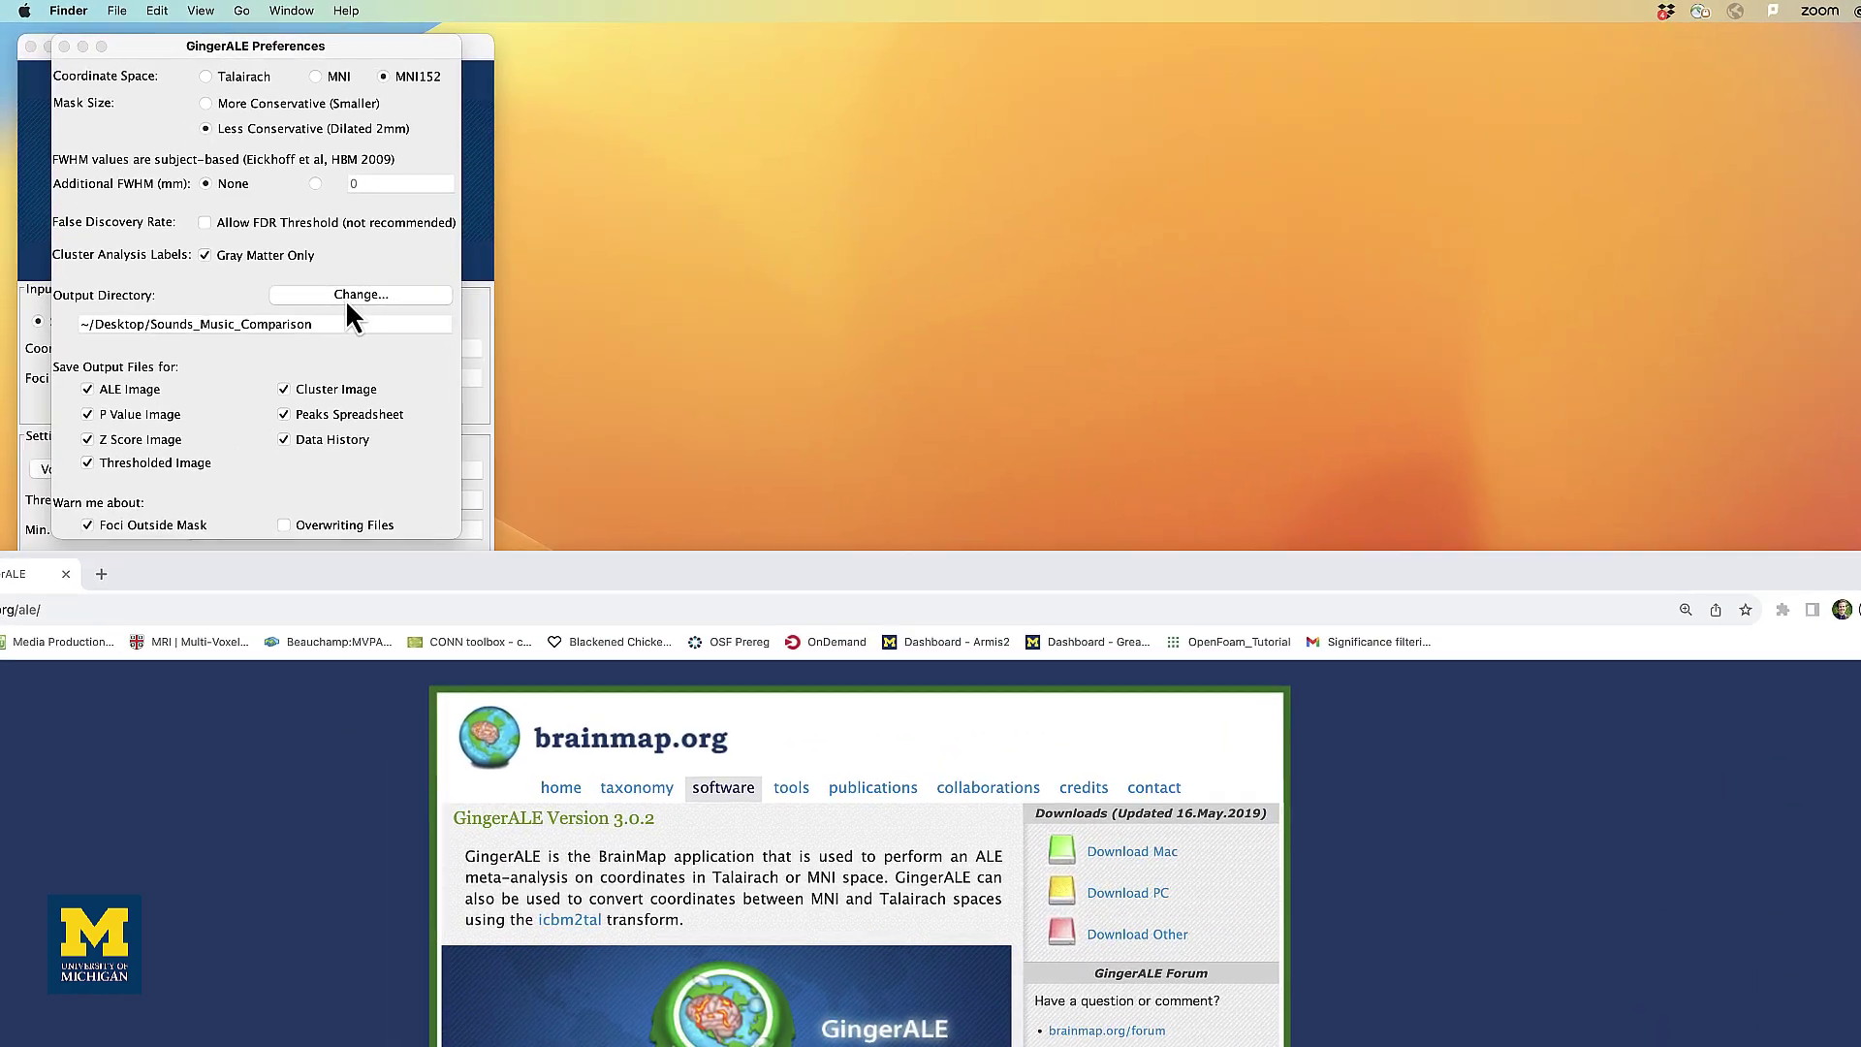
# Set ~/Desktop/GingerALE_Demo/ as the output directory and close Preferences.
pyautogui.click(279, 232)
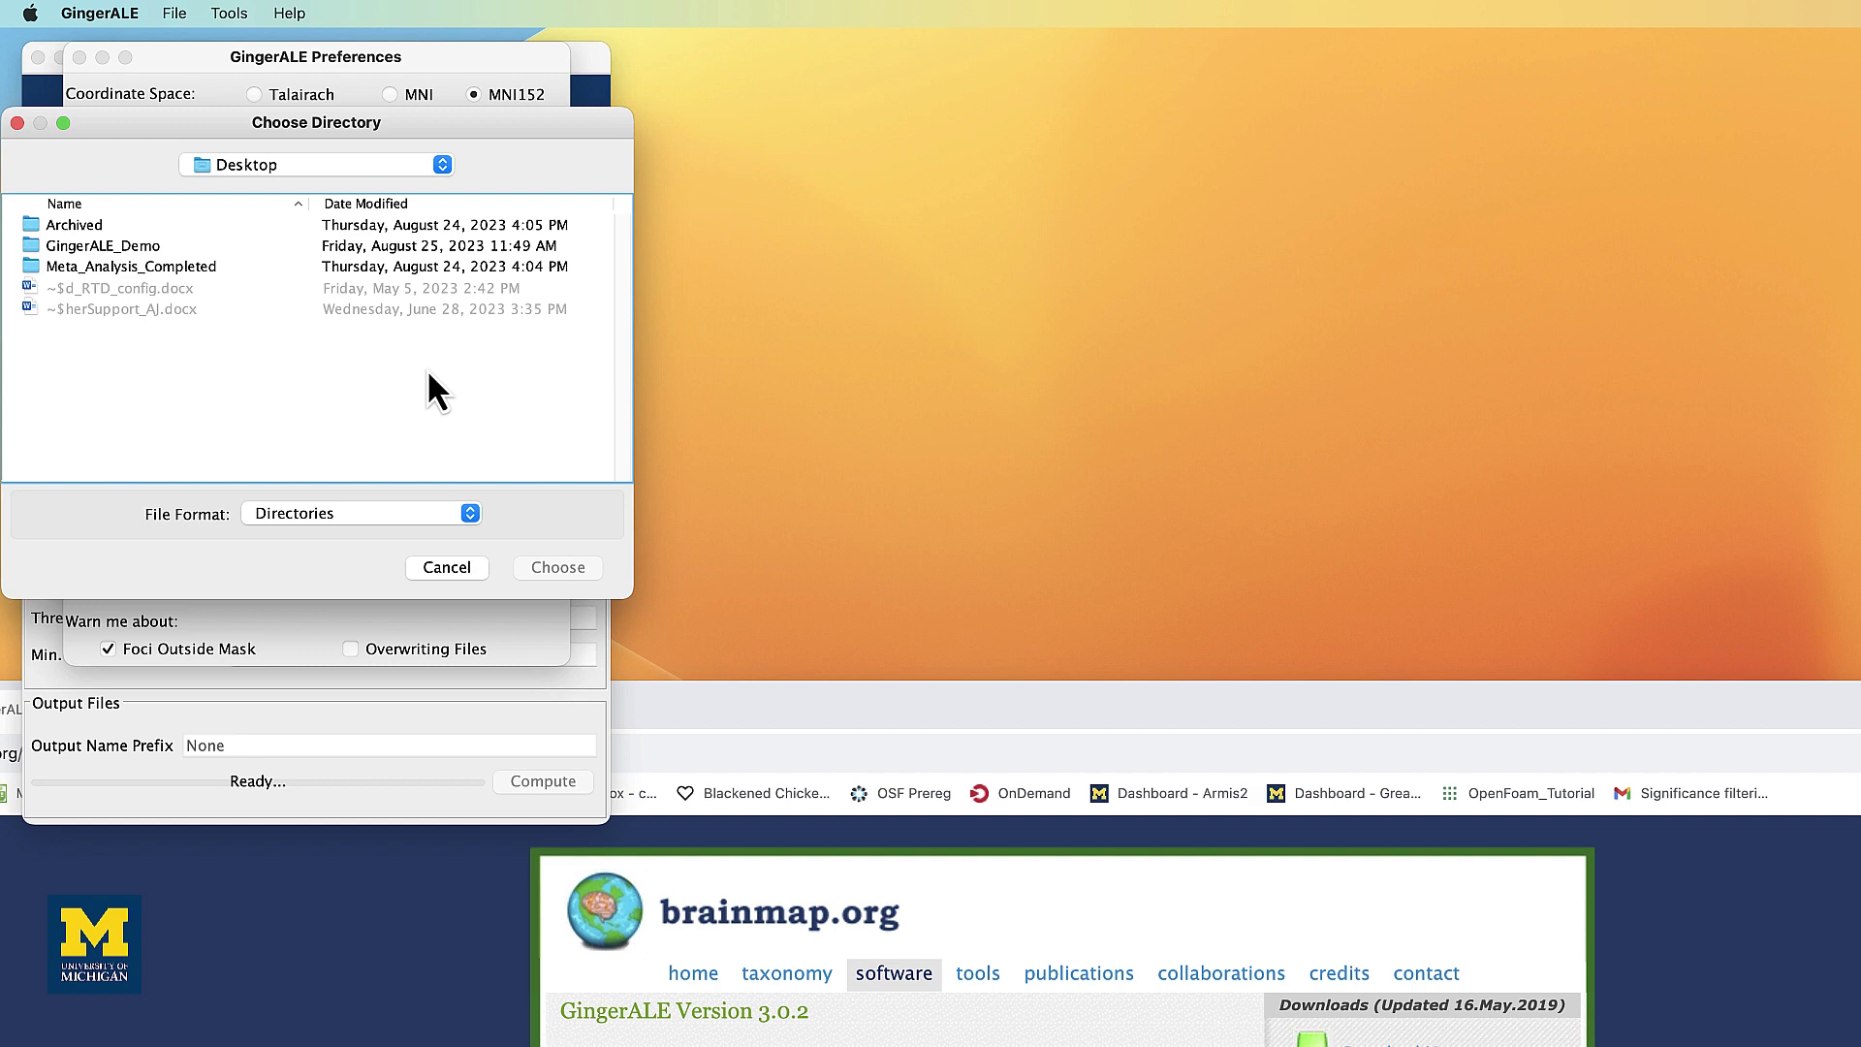
pyautogui.click(122, 248)
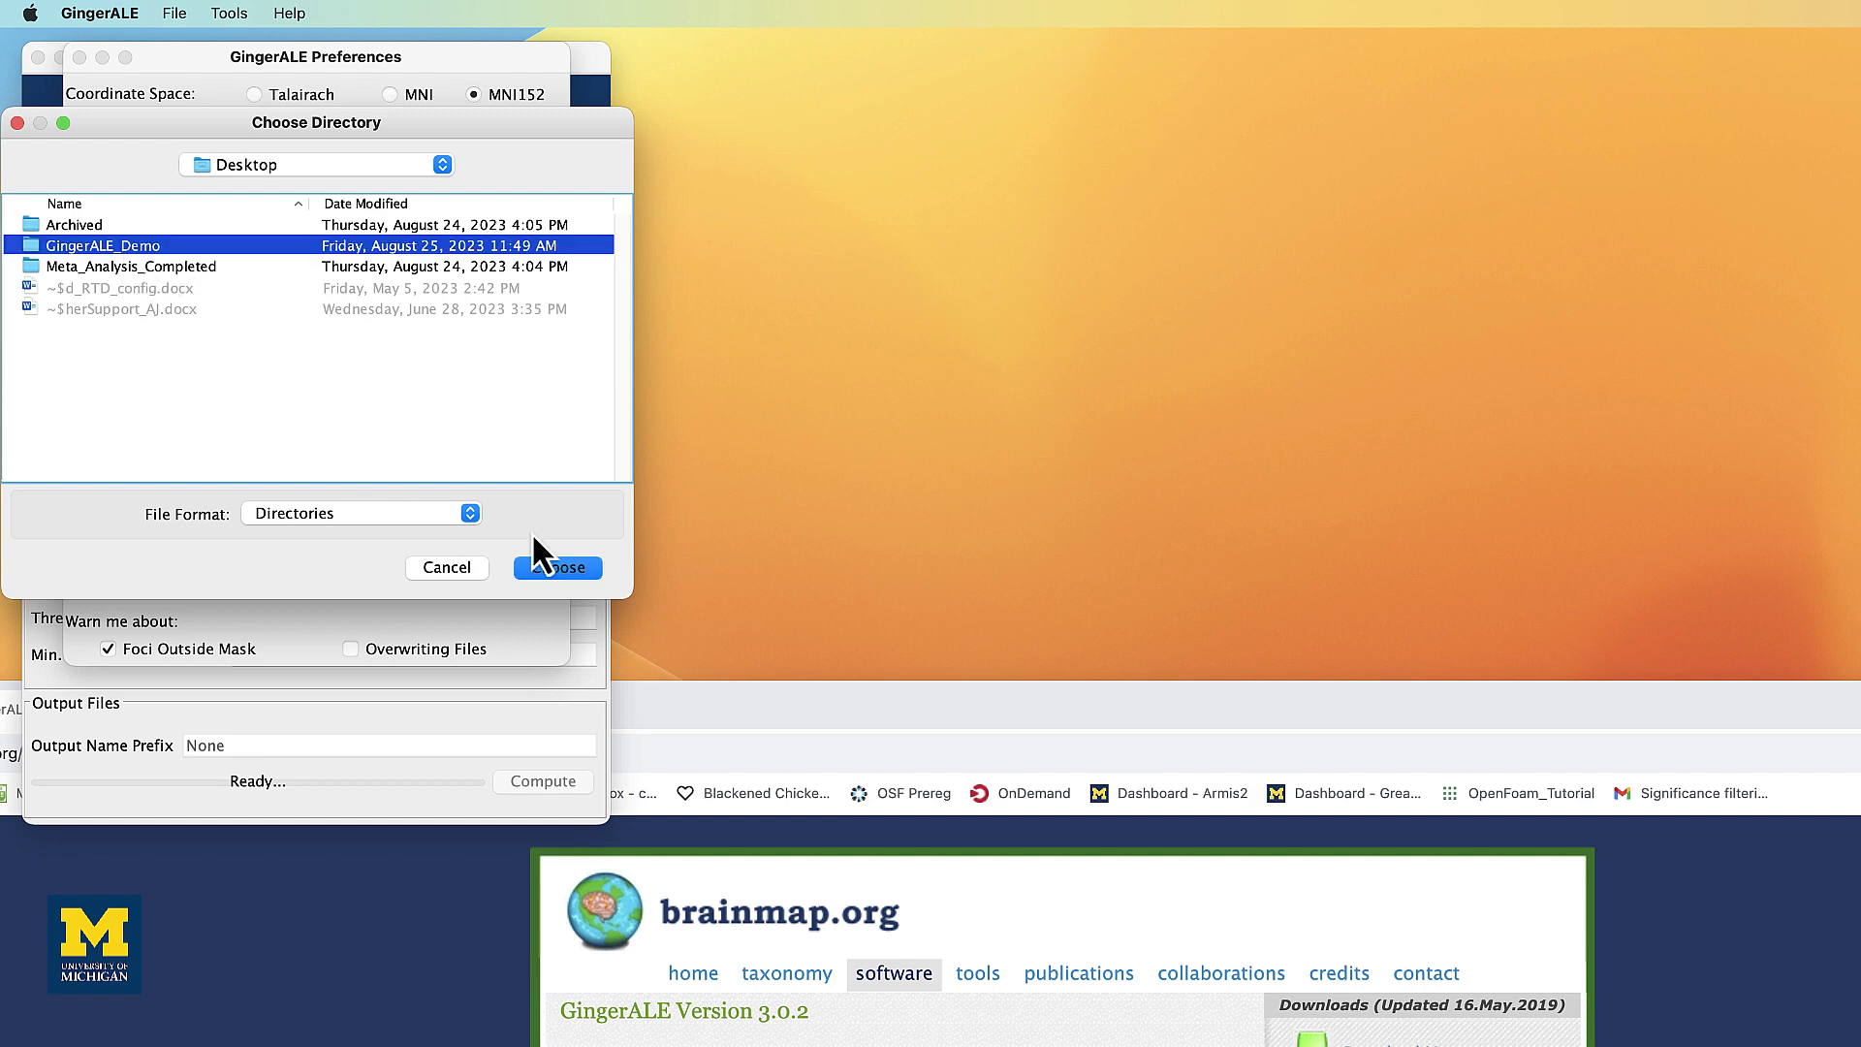
pyautogui.click(546, 568)
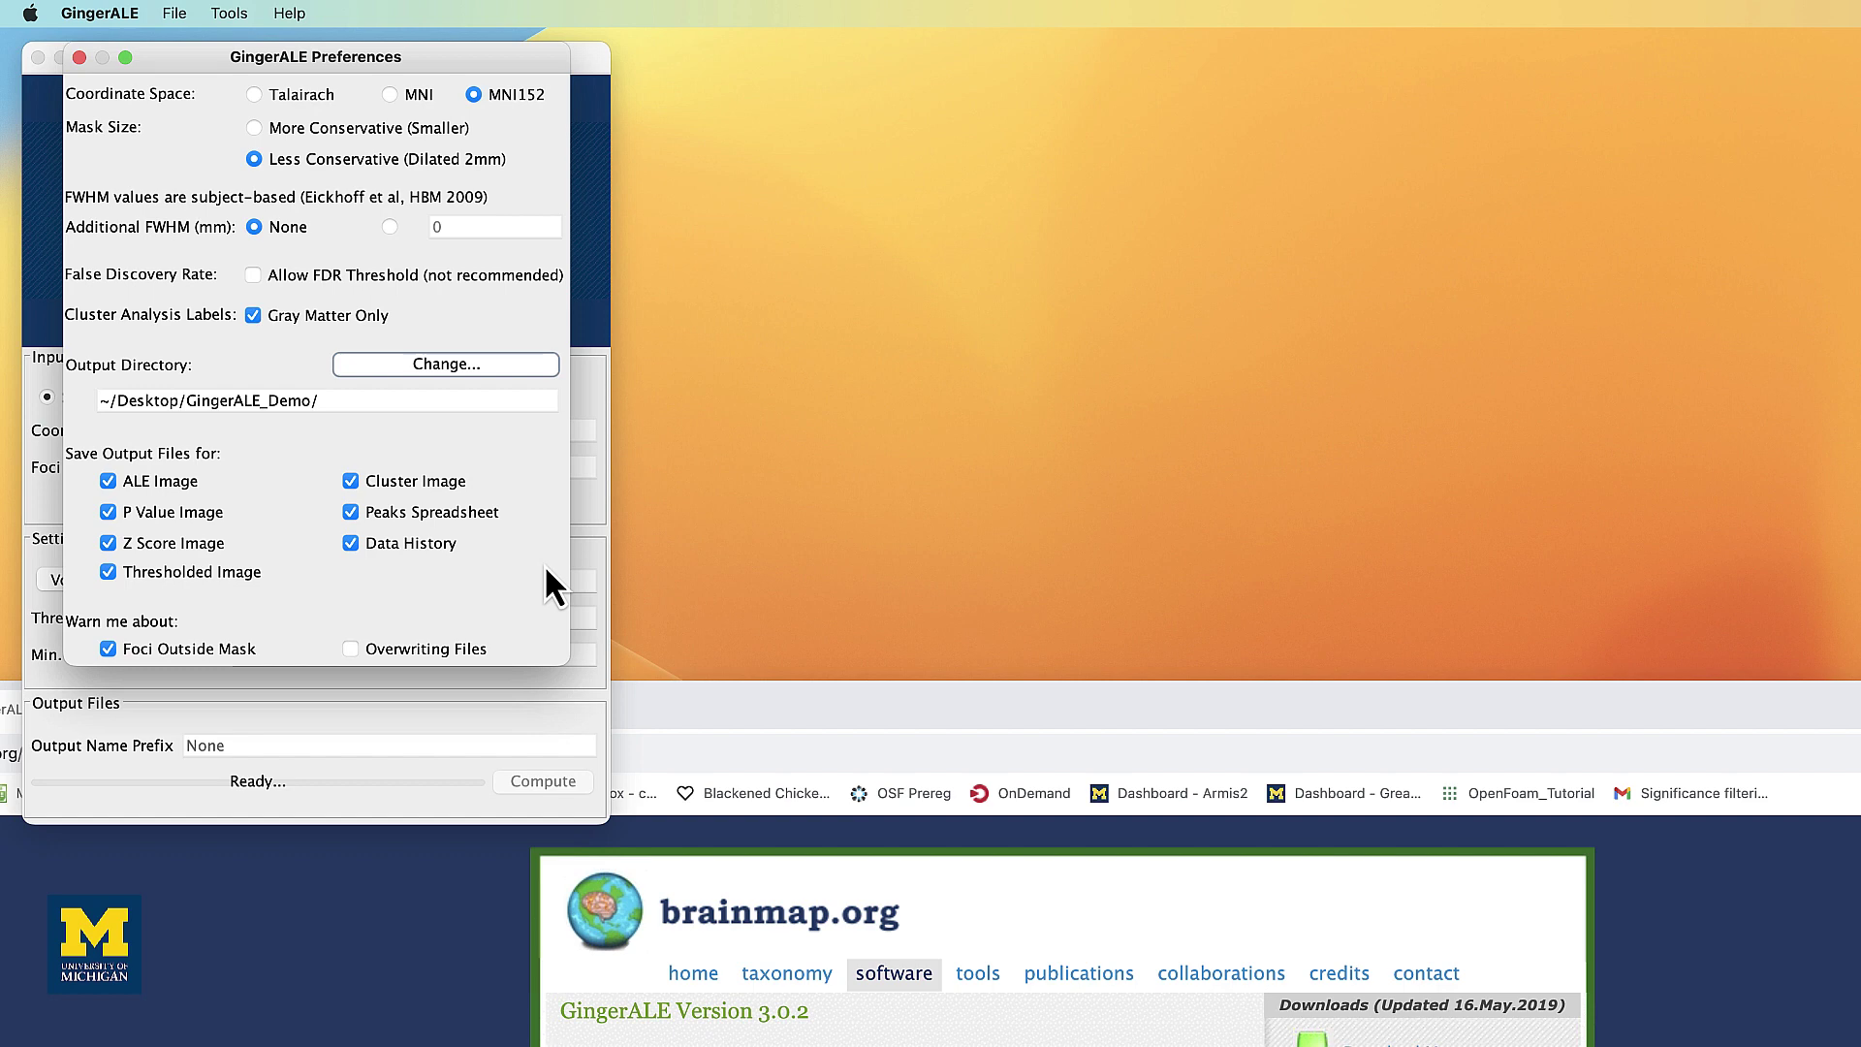
pyautogui.click(79, 58)
pyautogui.moveTo(85, 60)
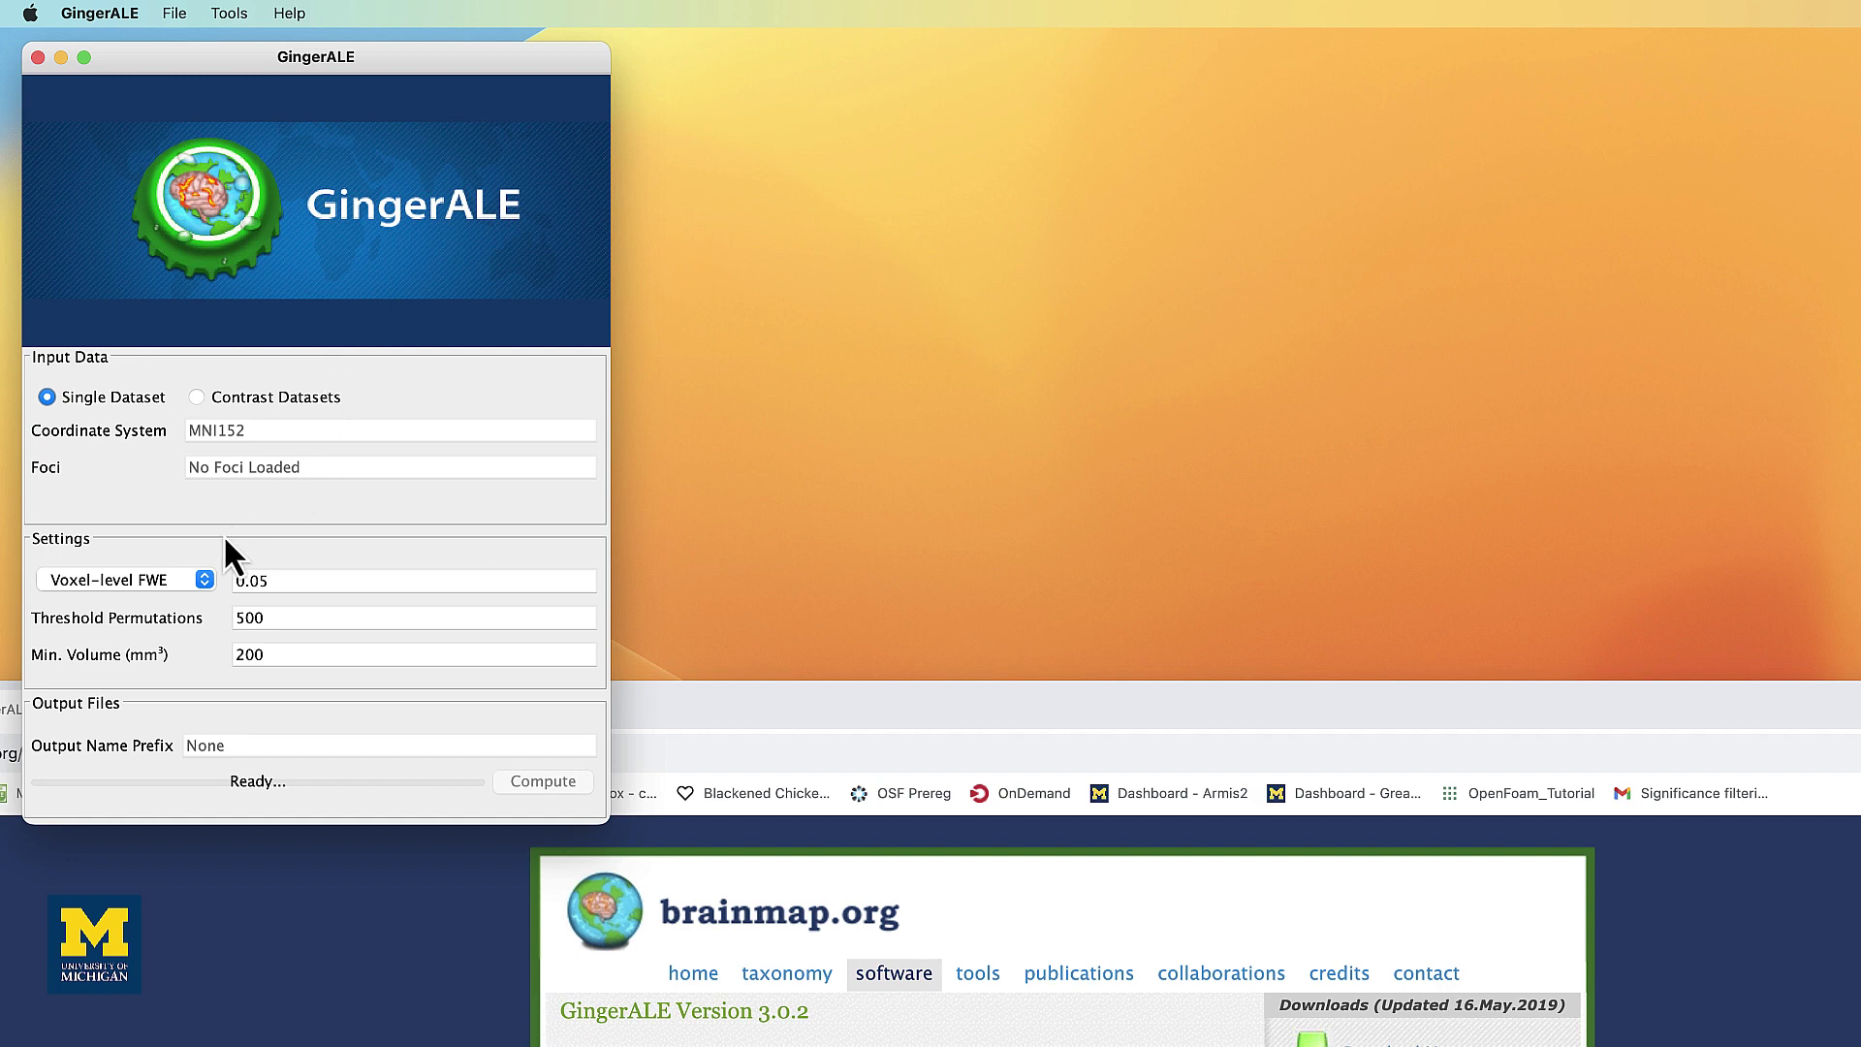
pyautogui.click(176, 587)
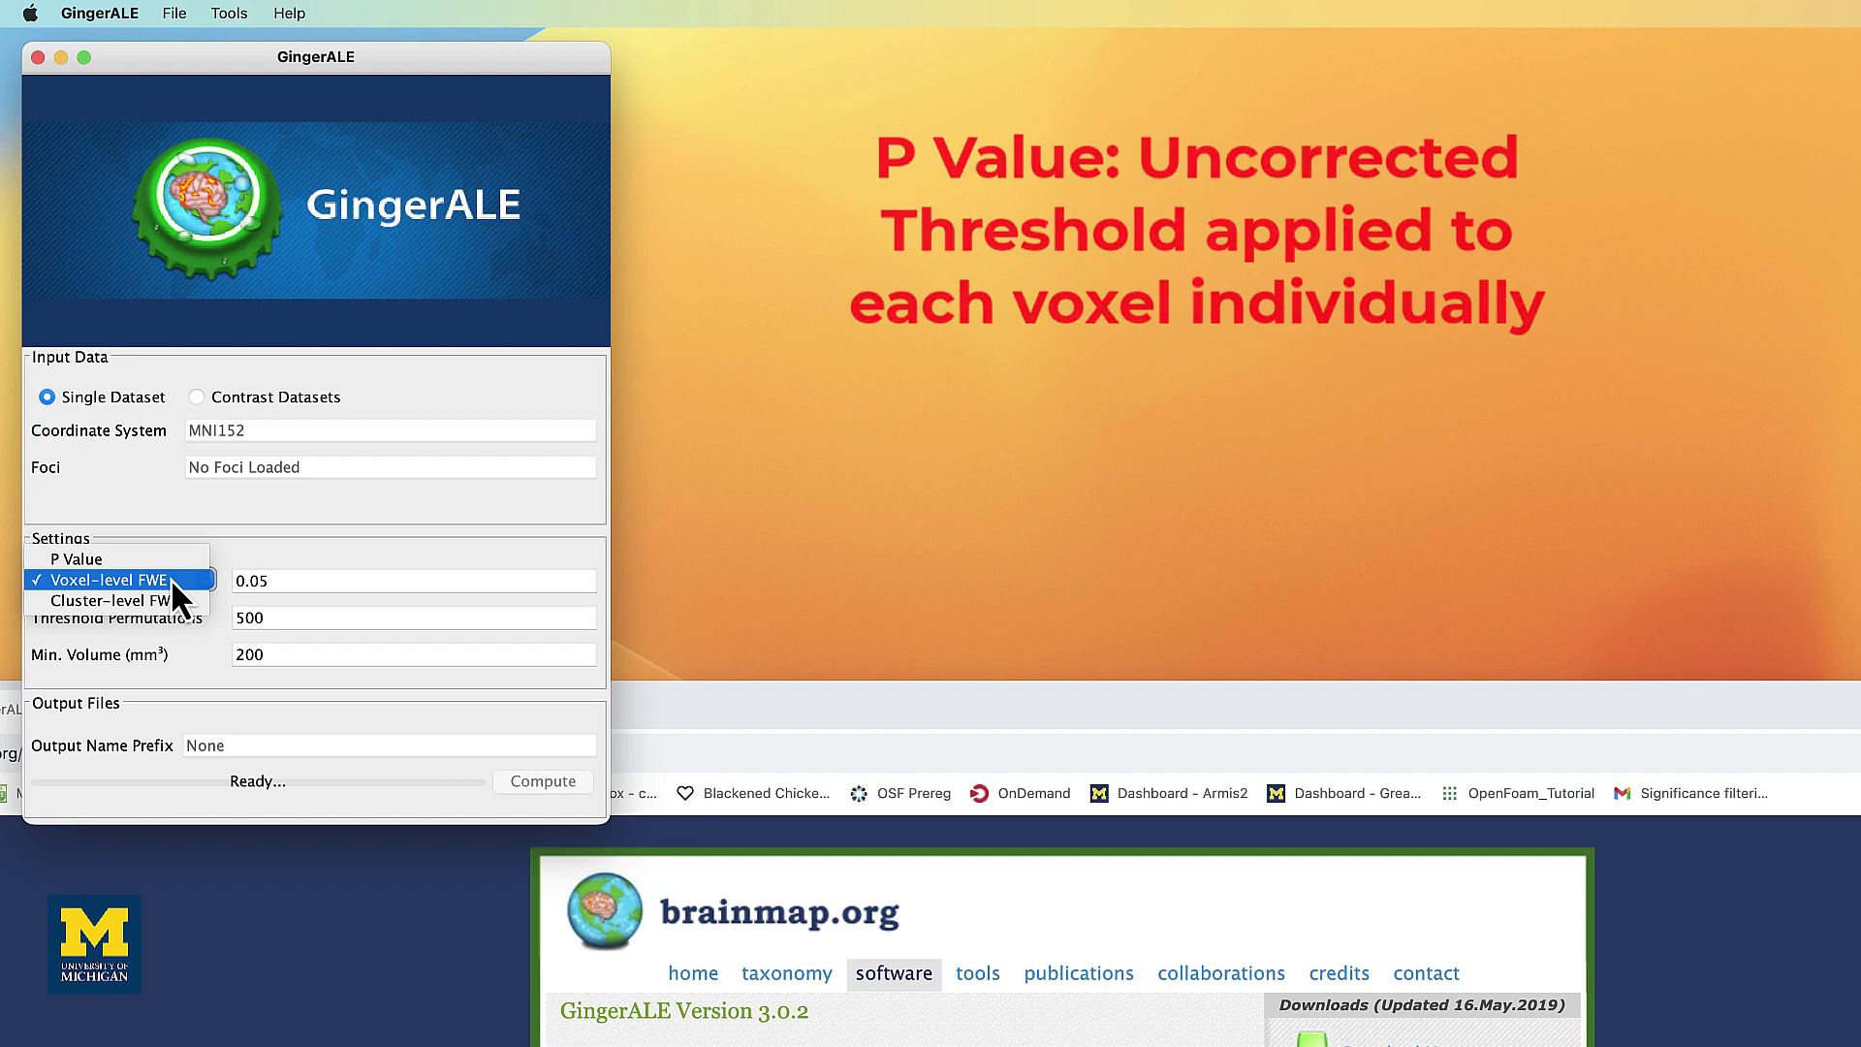
pyautogui.click(171, 579)
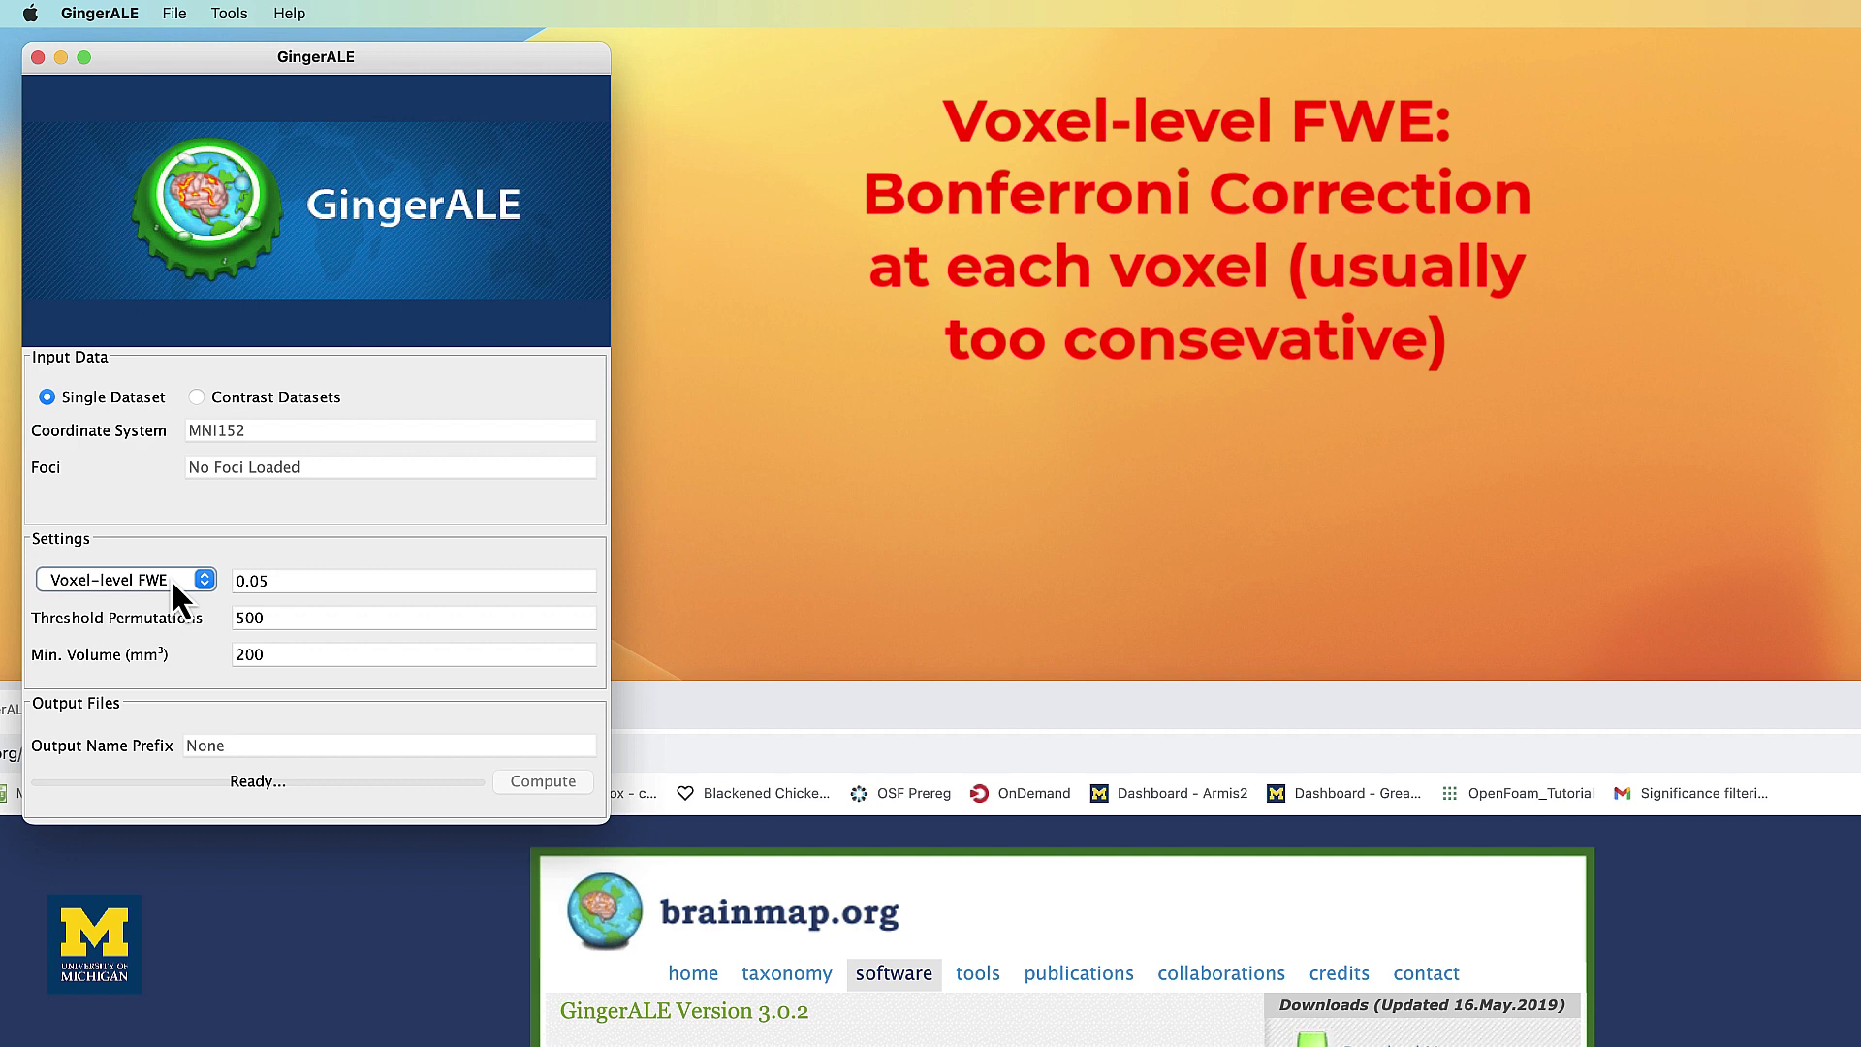
pyautogui.moveTo(282, 581); pyautogui.dragTo(237, 580)
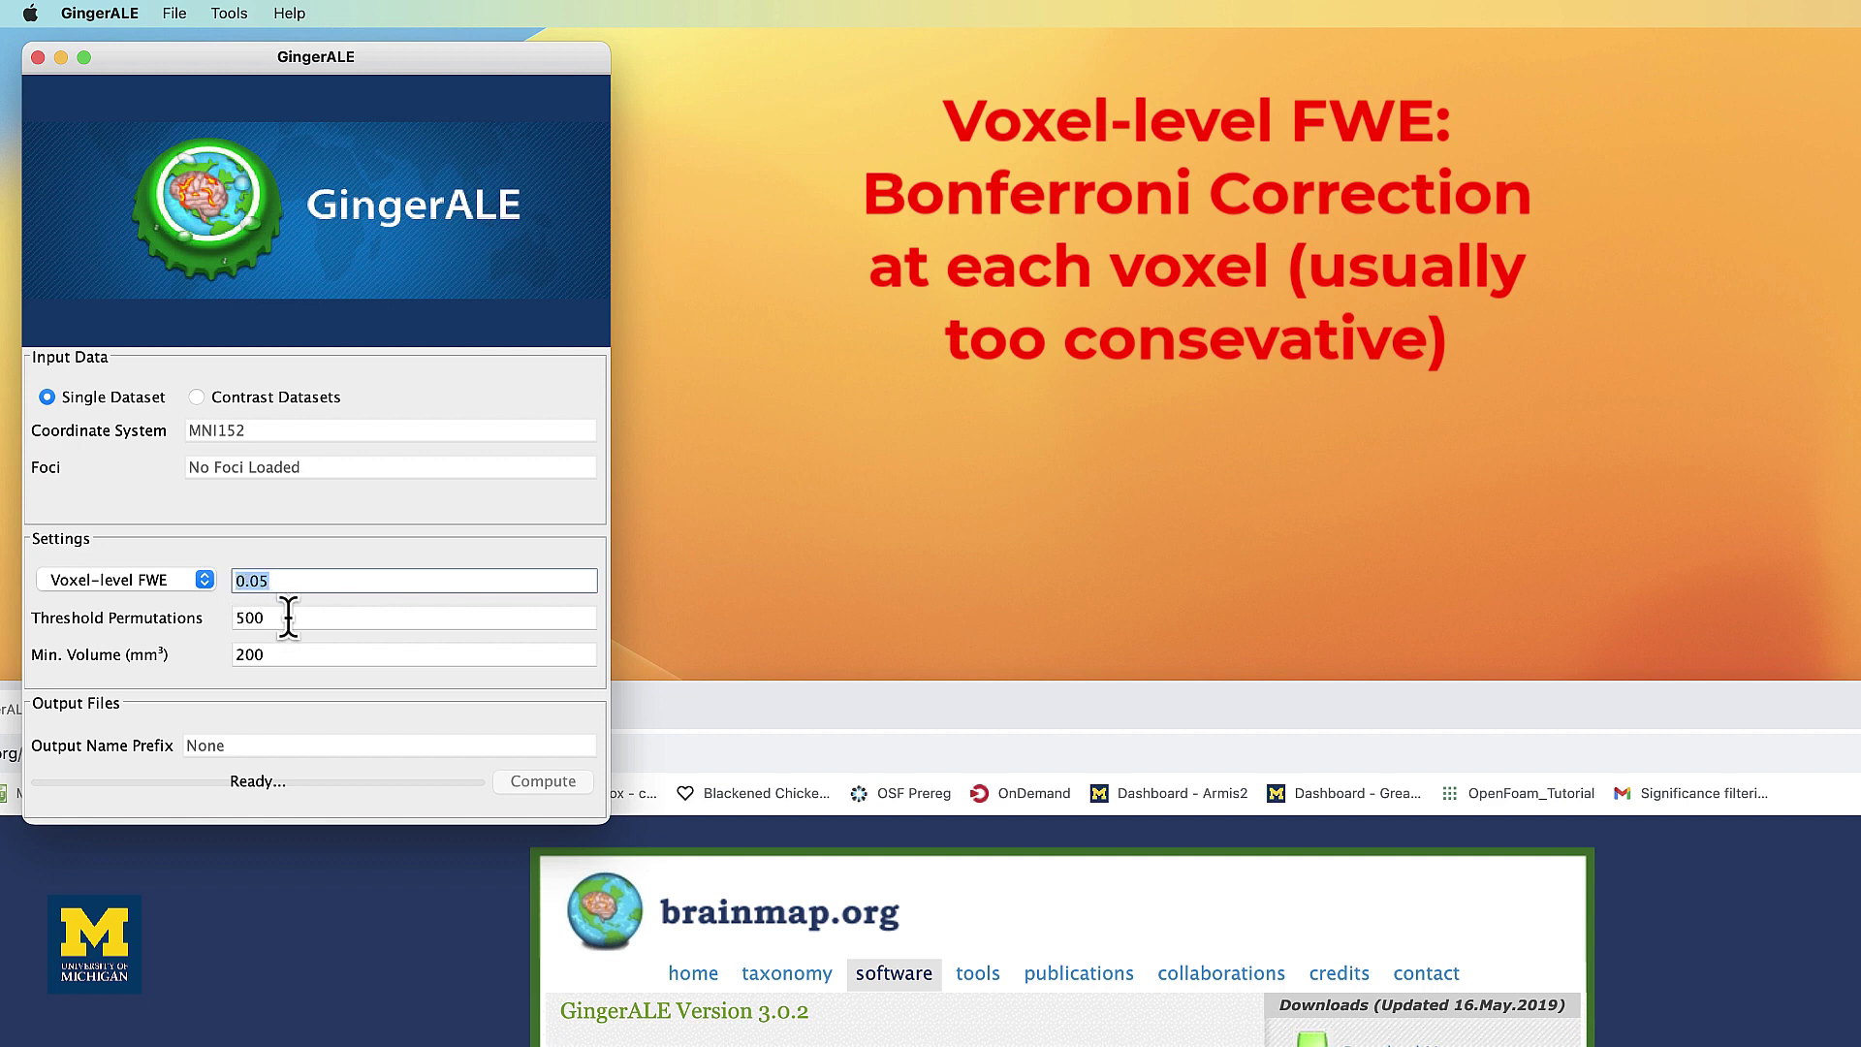
pyautogui.moveTo(289, 618); pyautogui.dragTo(230, 617)
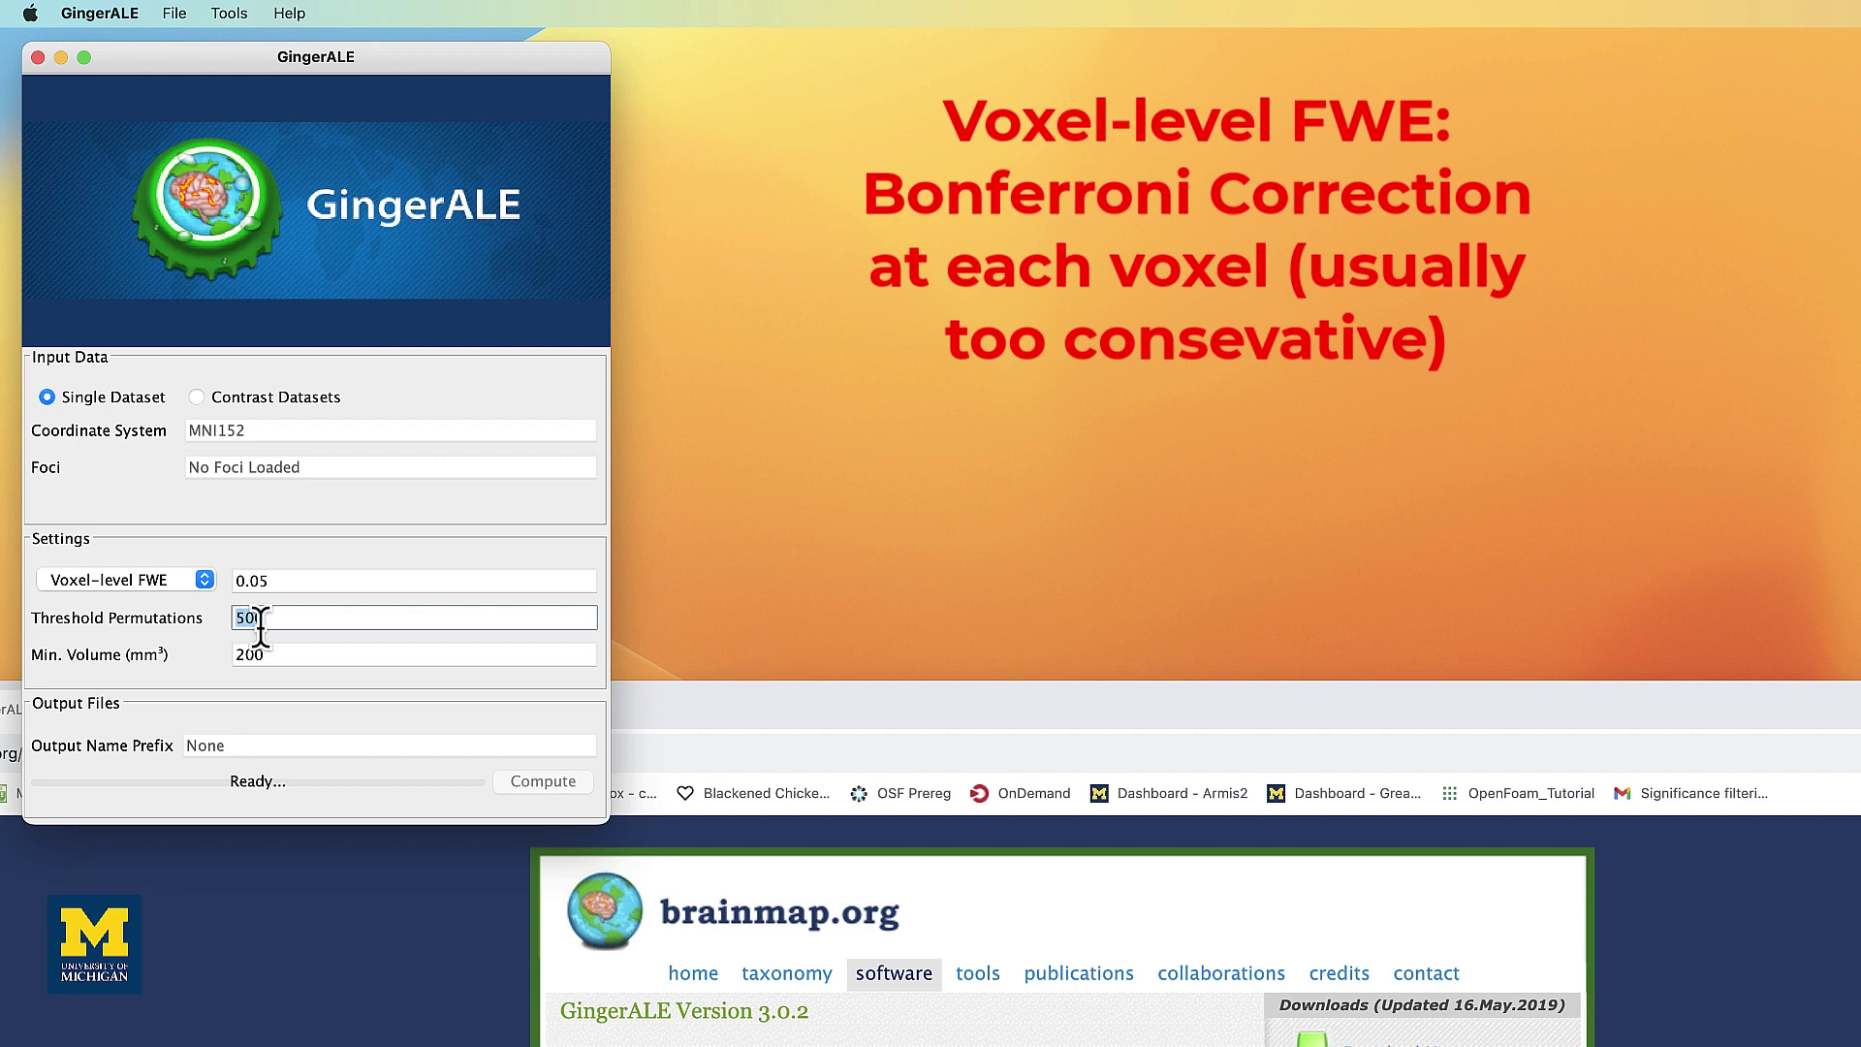
pyautogui.moveTo(272, 654); pyautogui.dragTo(229, 654)
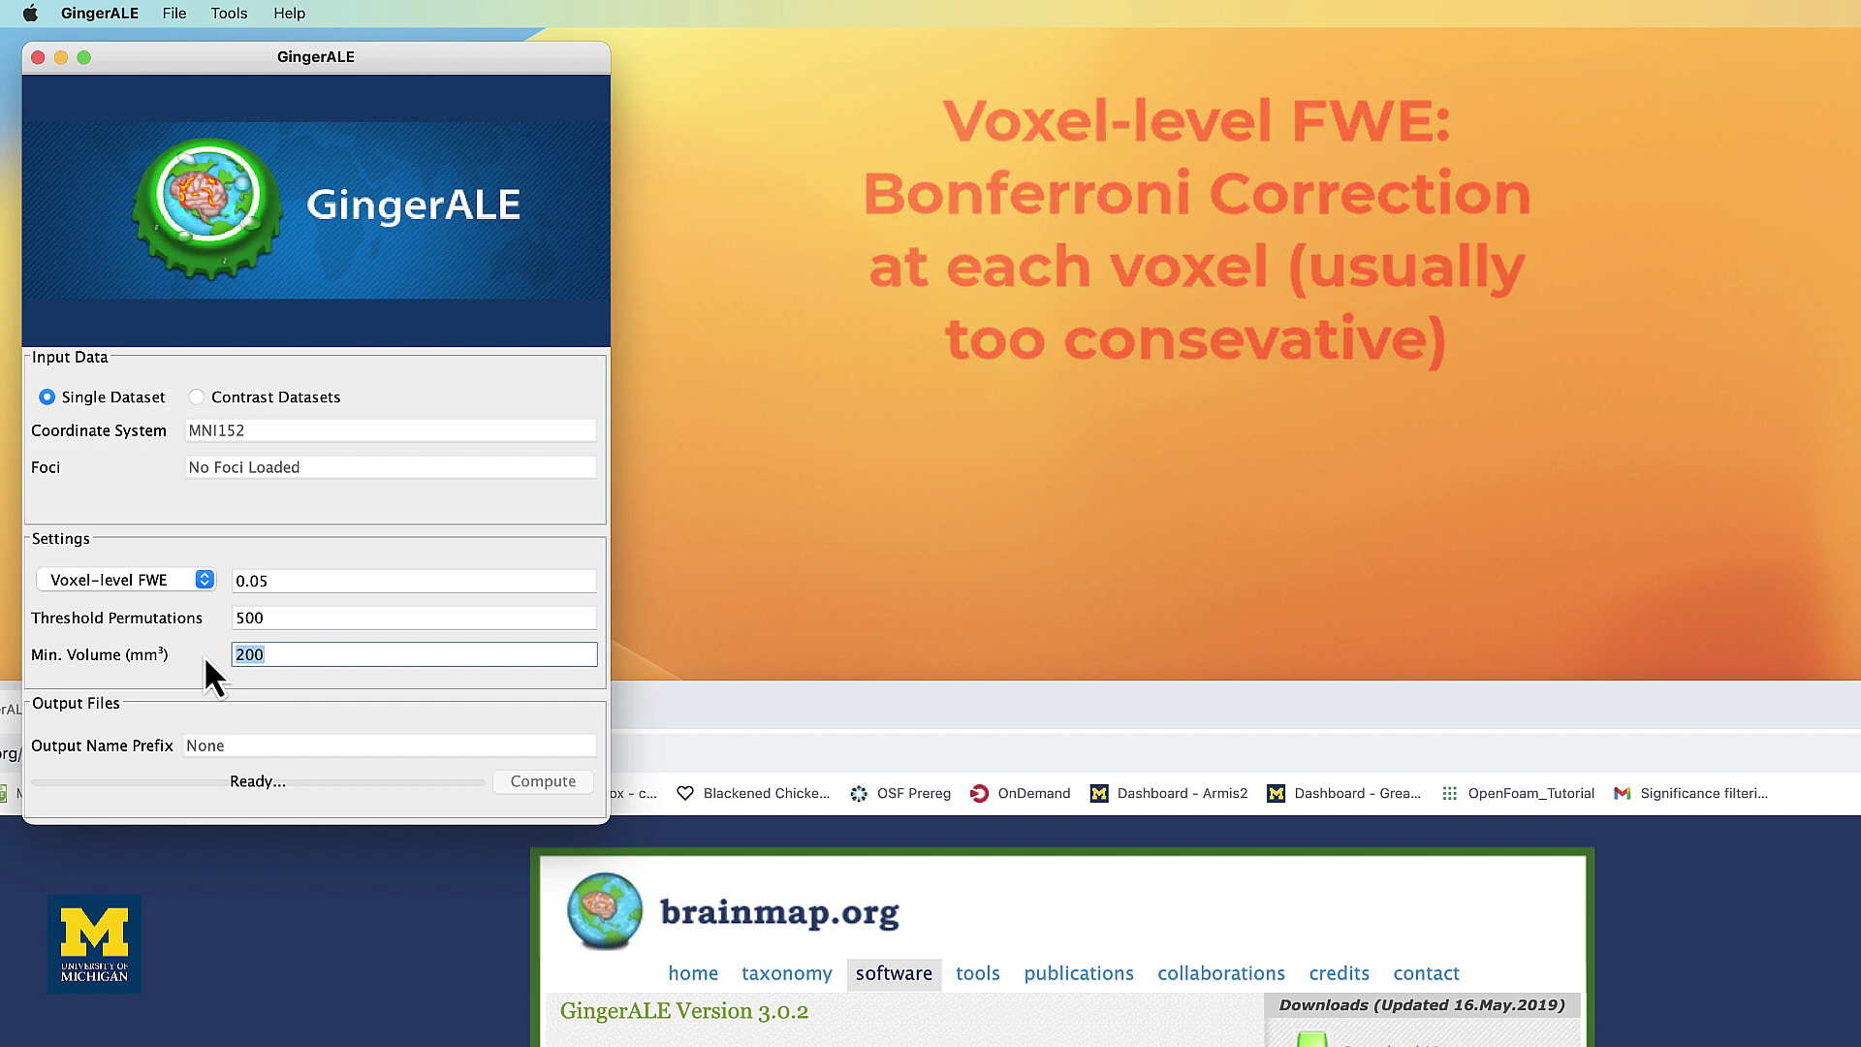
pyautogui.click(194, 588)
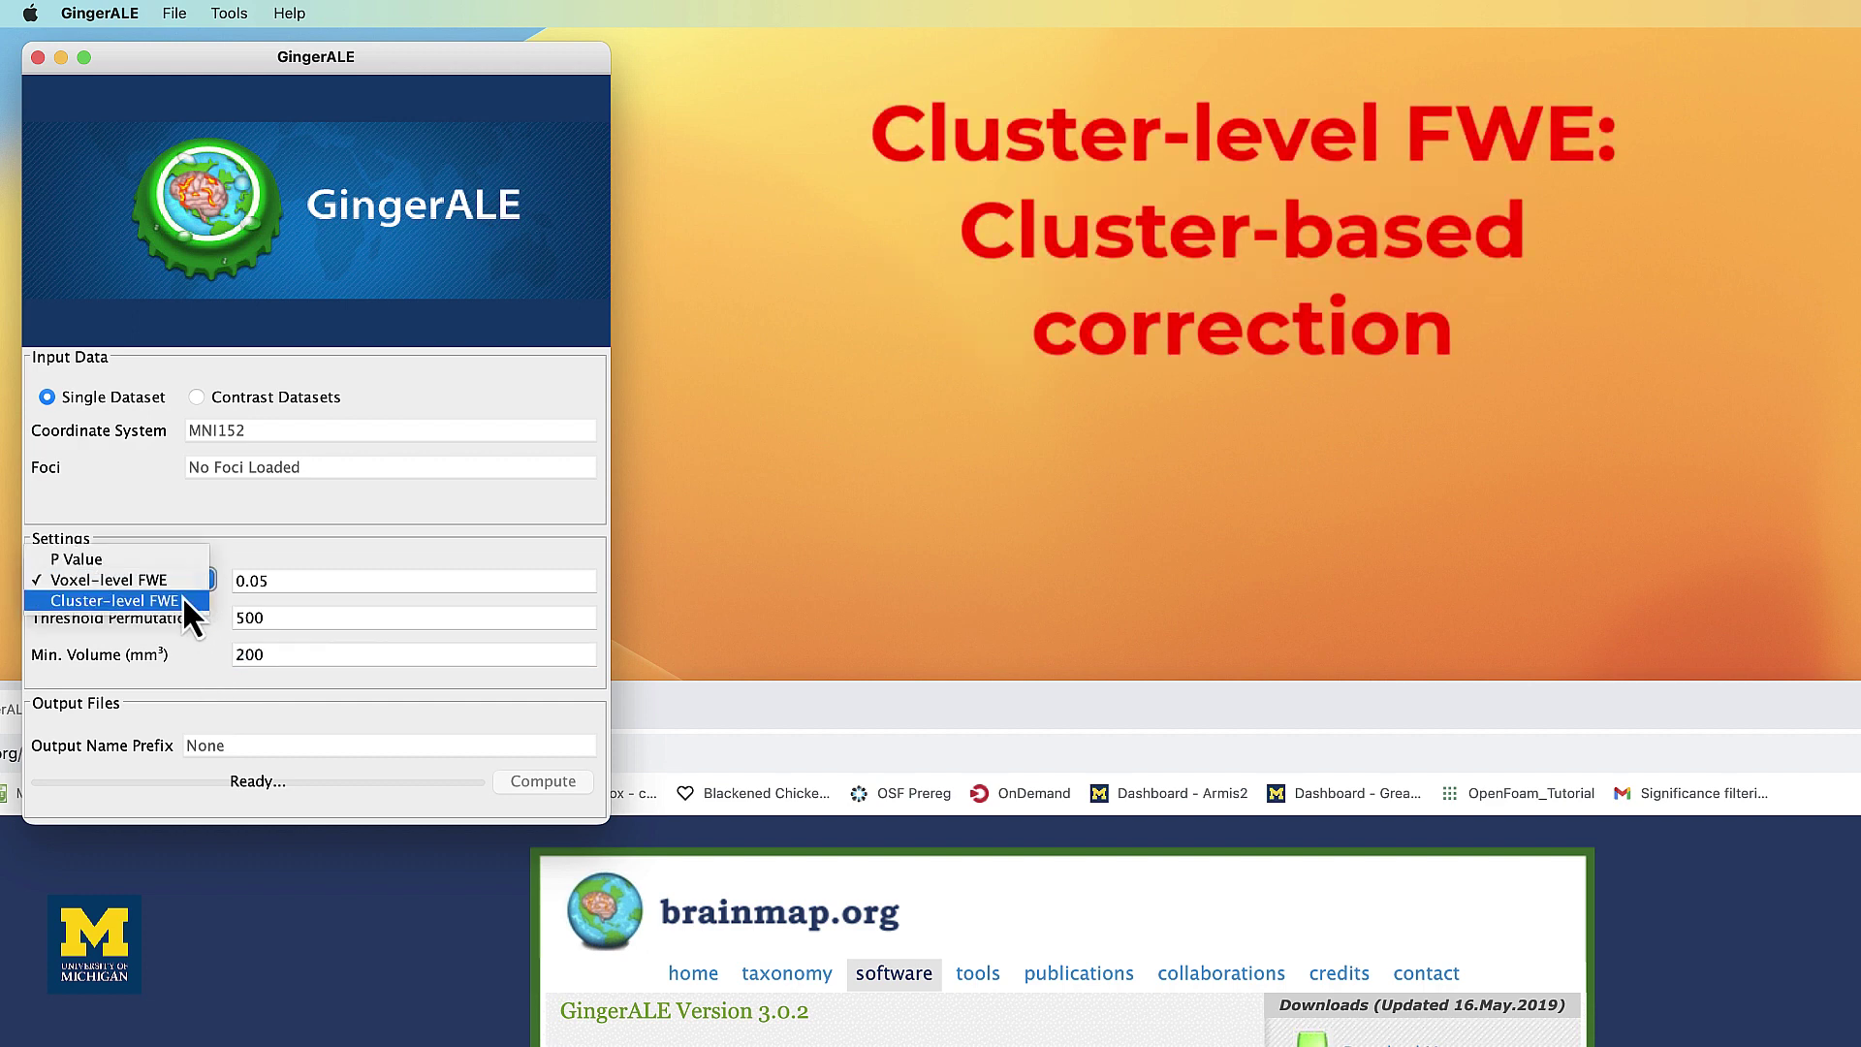
pyautogui.click(182, 600)
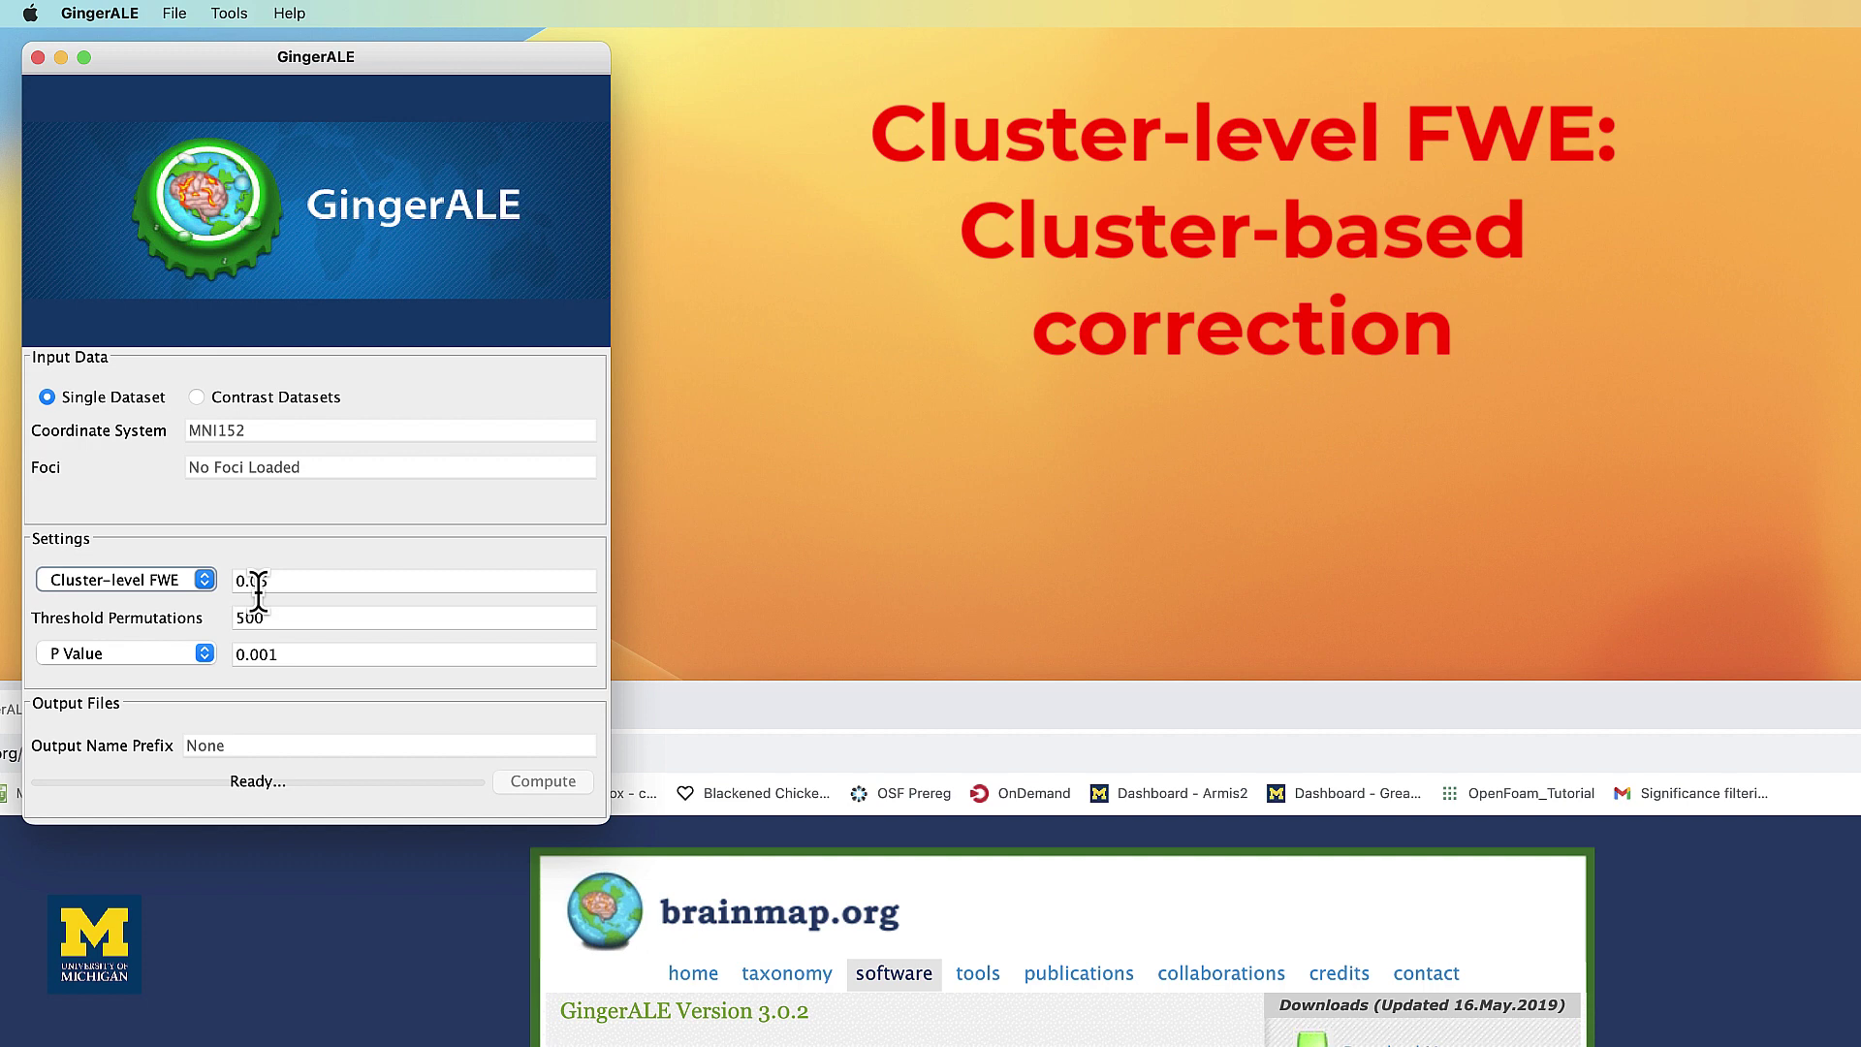
pyautogui.click(199, 653)
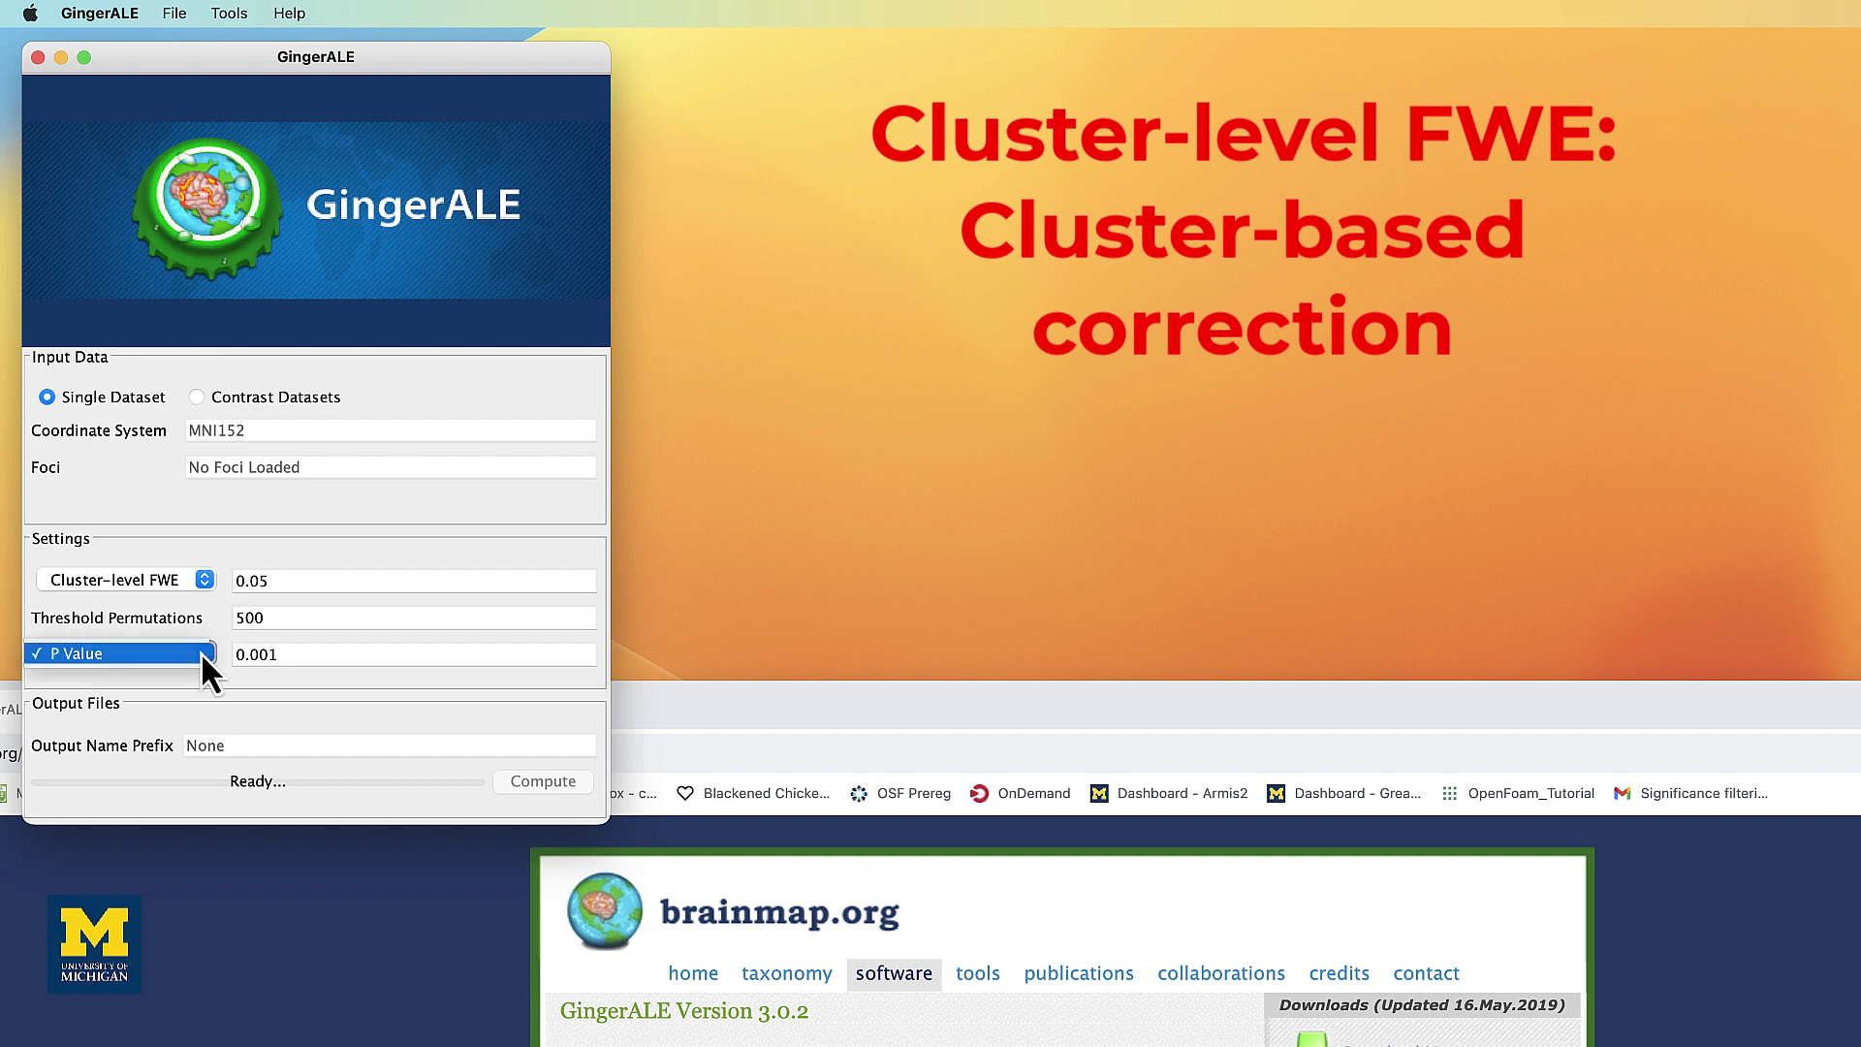
pyautogui.click(201, 653)
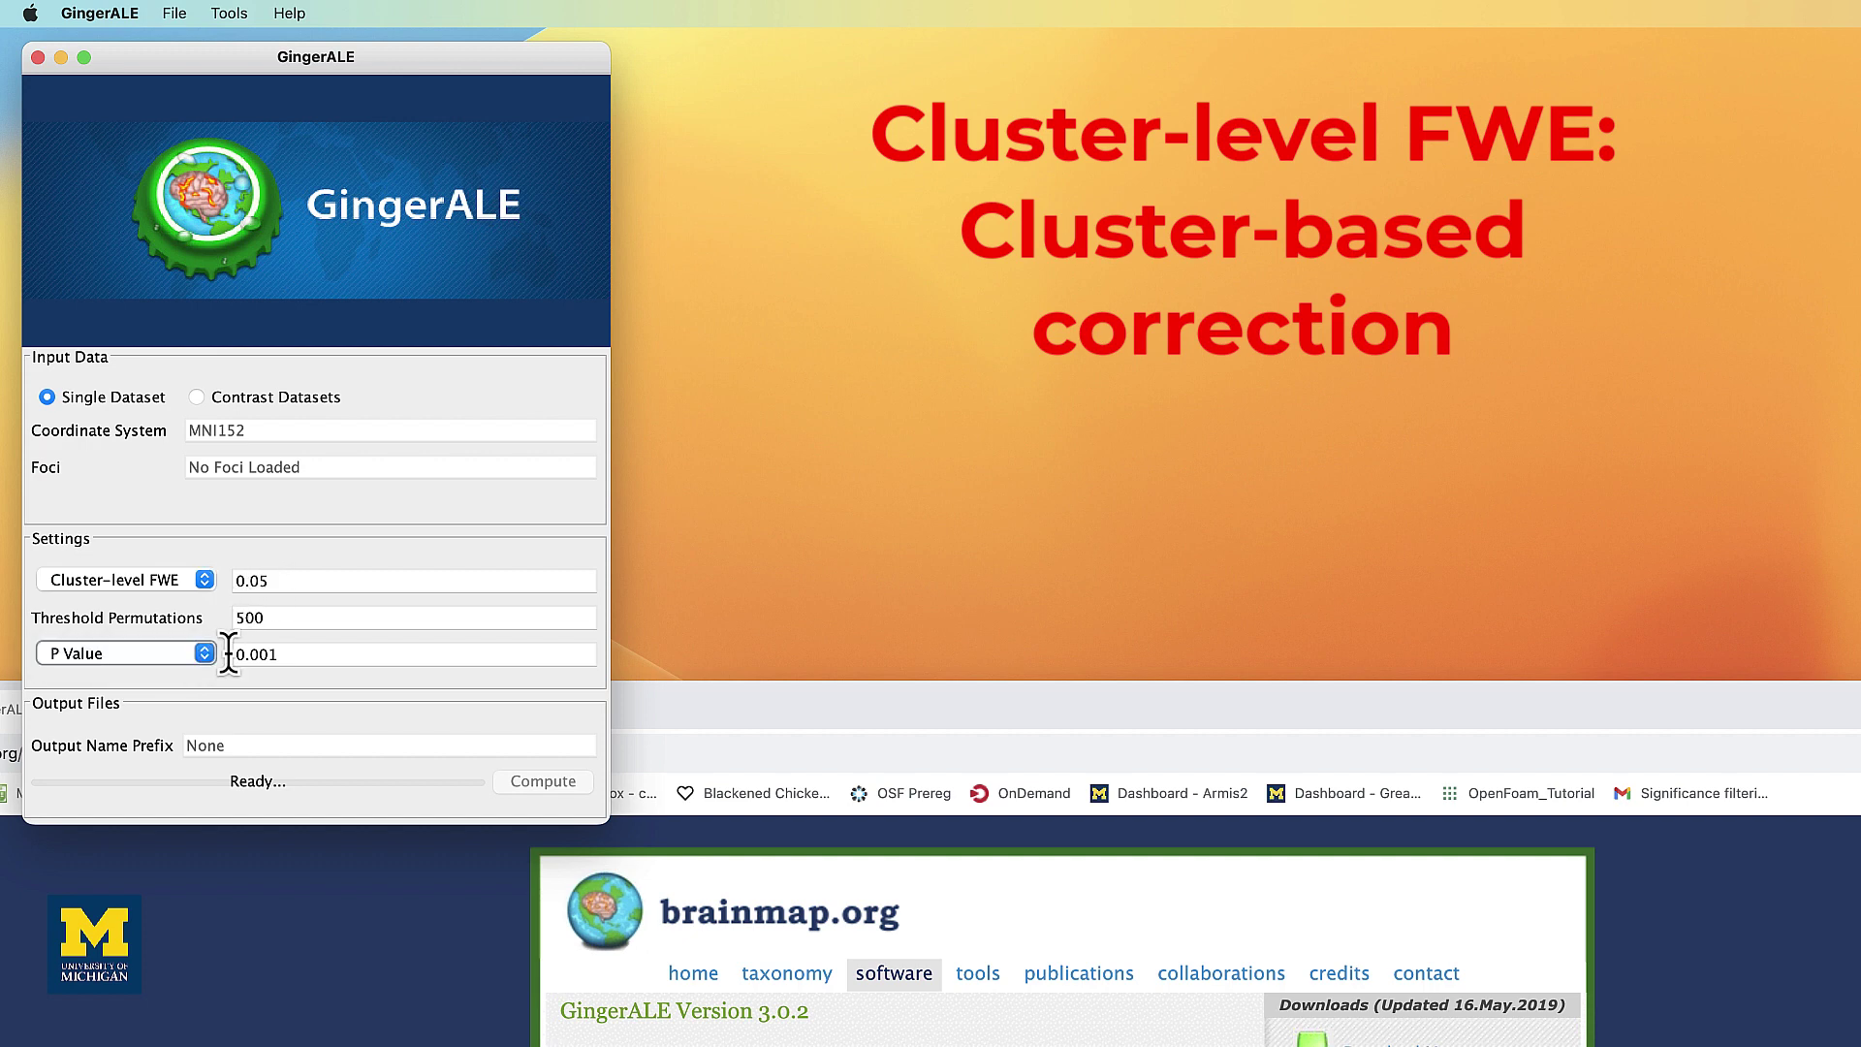
pyautogui.moveTo(315, 654); pyautogui.dragTo(232, 654)
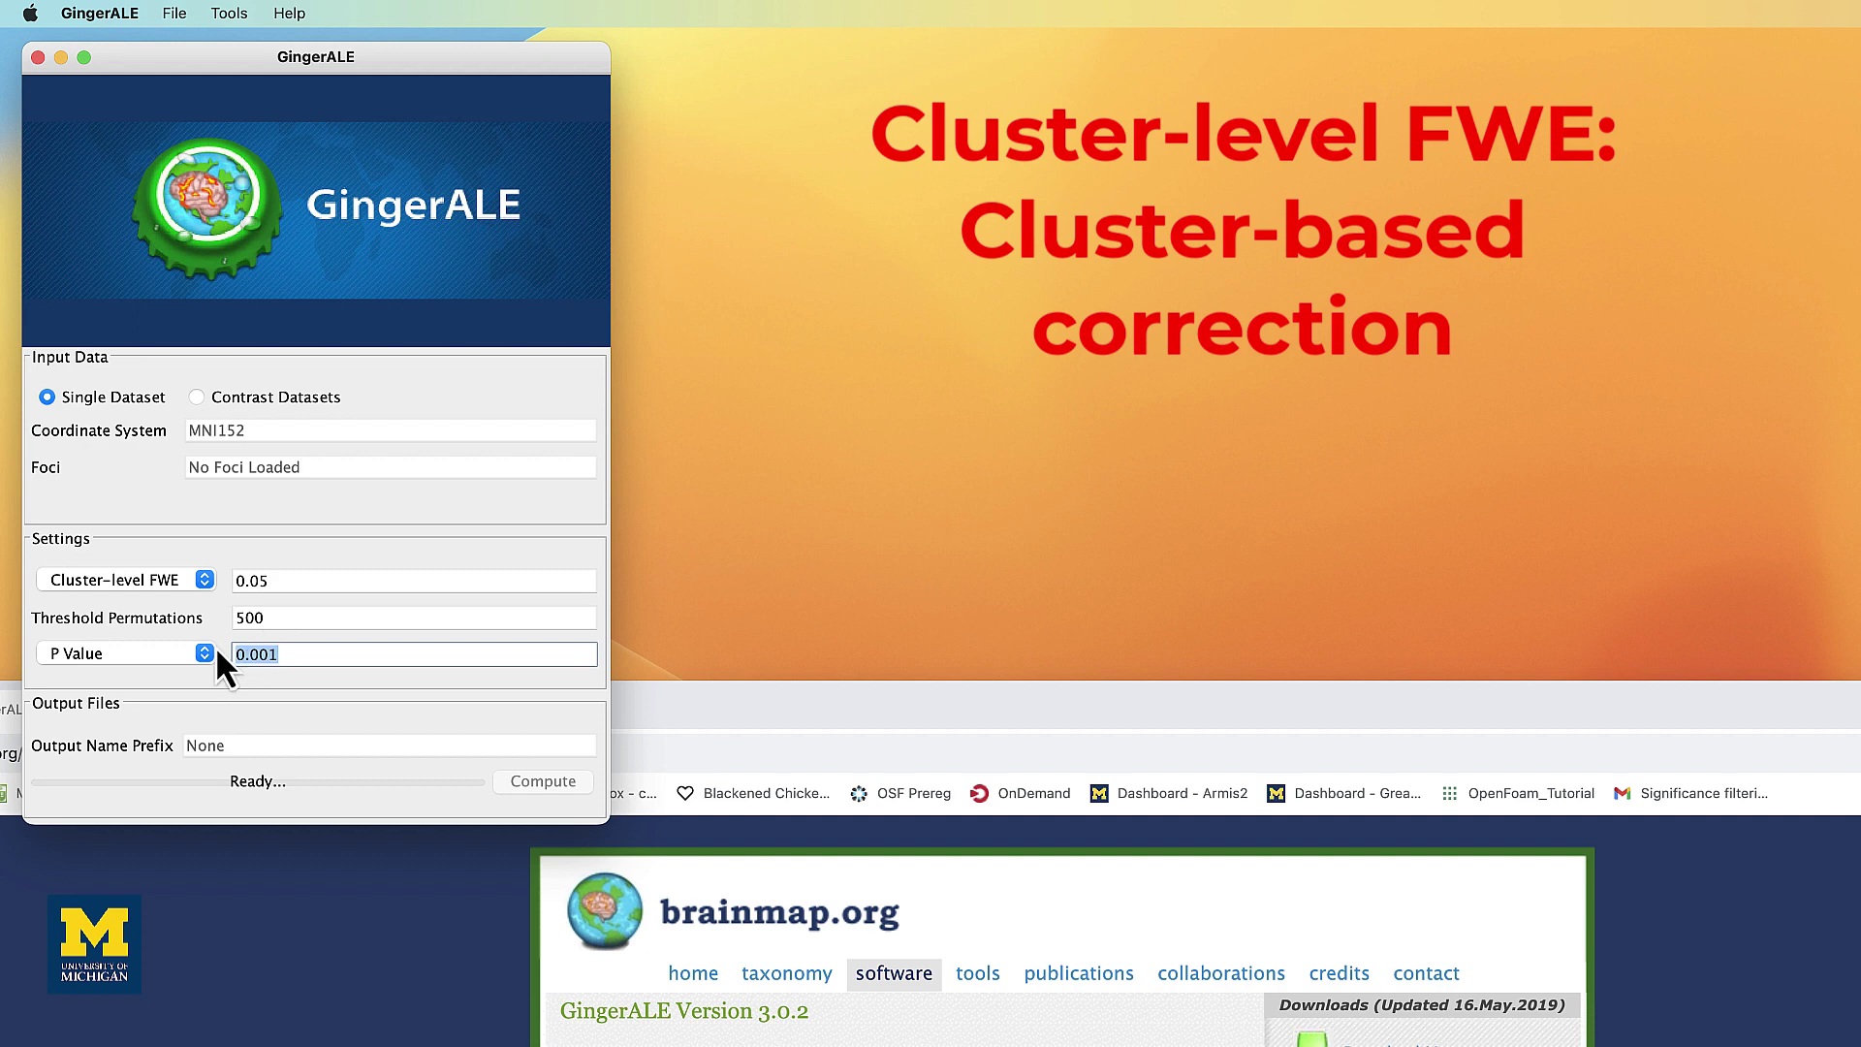
pyautogui.click(215, 648)
pyautogui.click(297, 580)
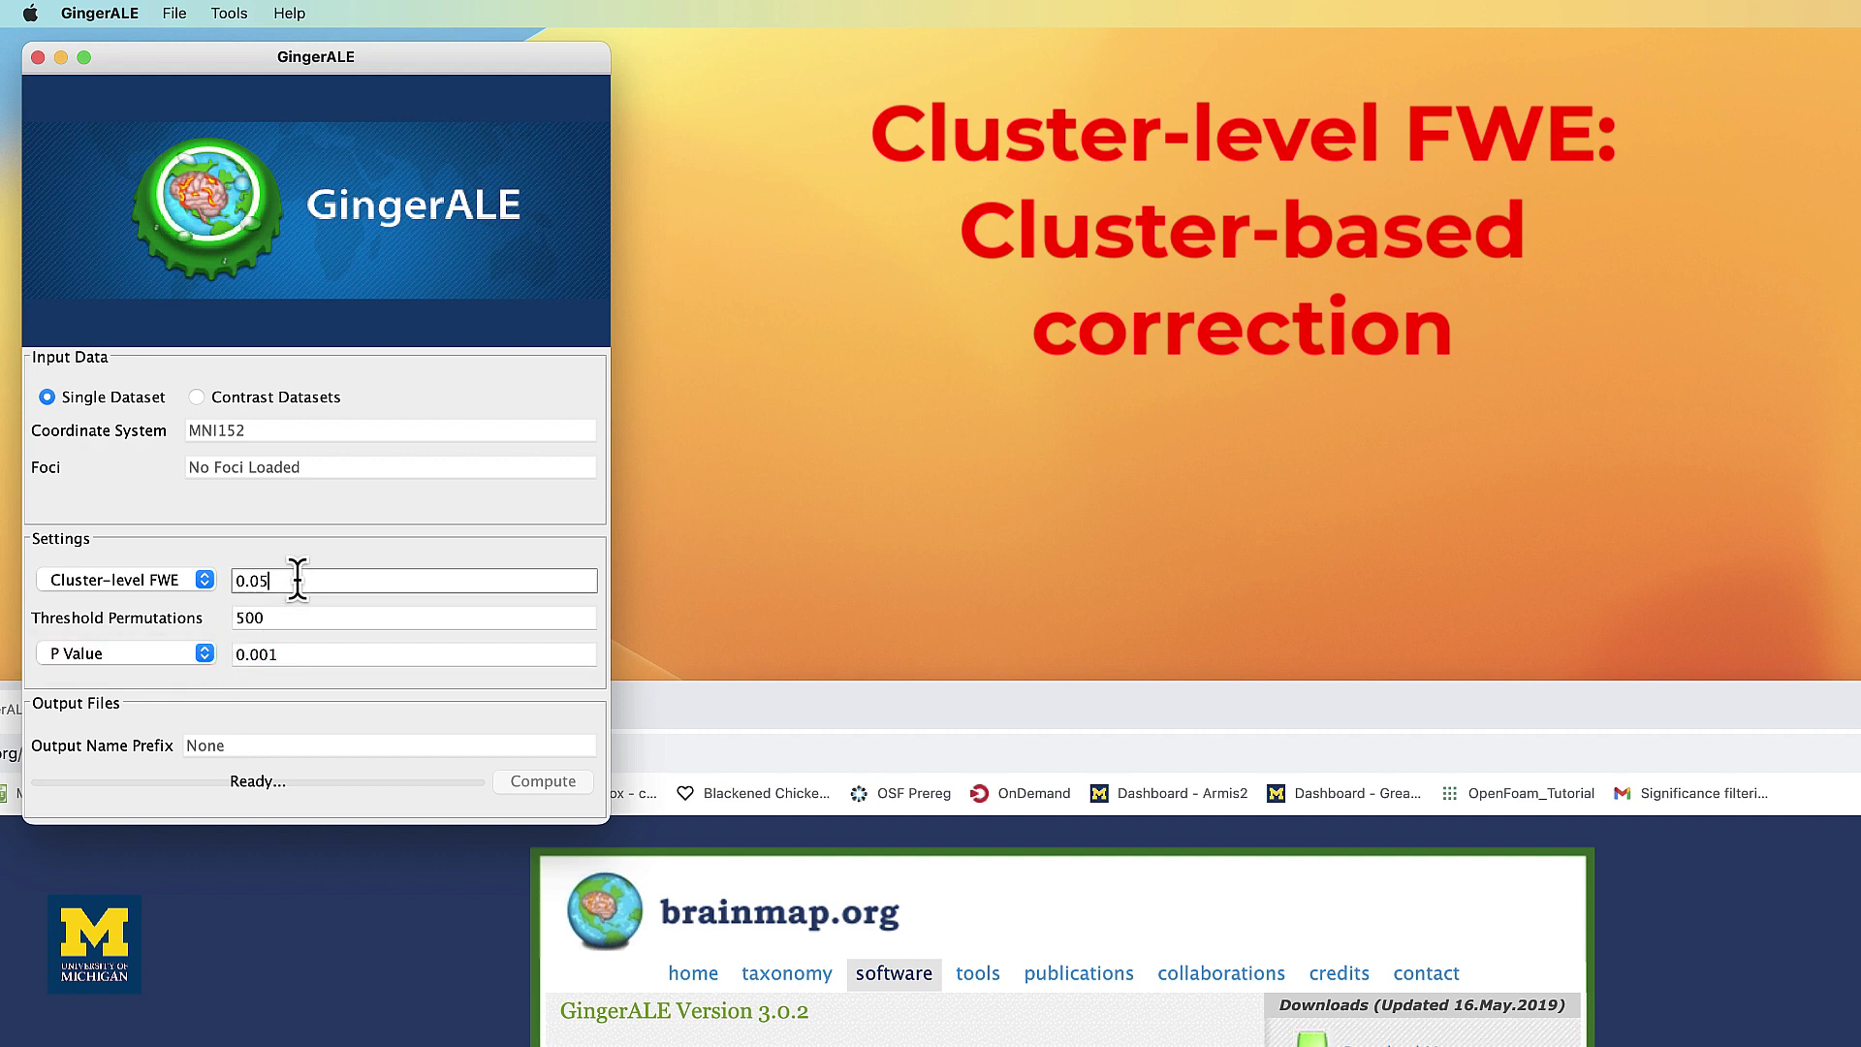
pyautogui.moveTo(297, 579); pyautogui.dragTo(211, 580)
# Leave Threshold Permutations at 500 and bring the brainmap.org Chrome window into view.
pyautogui.click(316, 620)
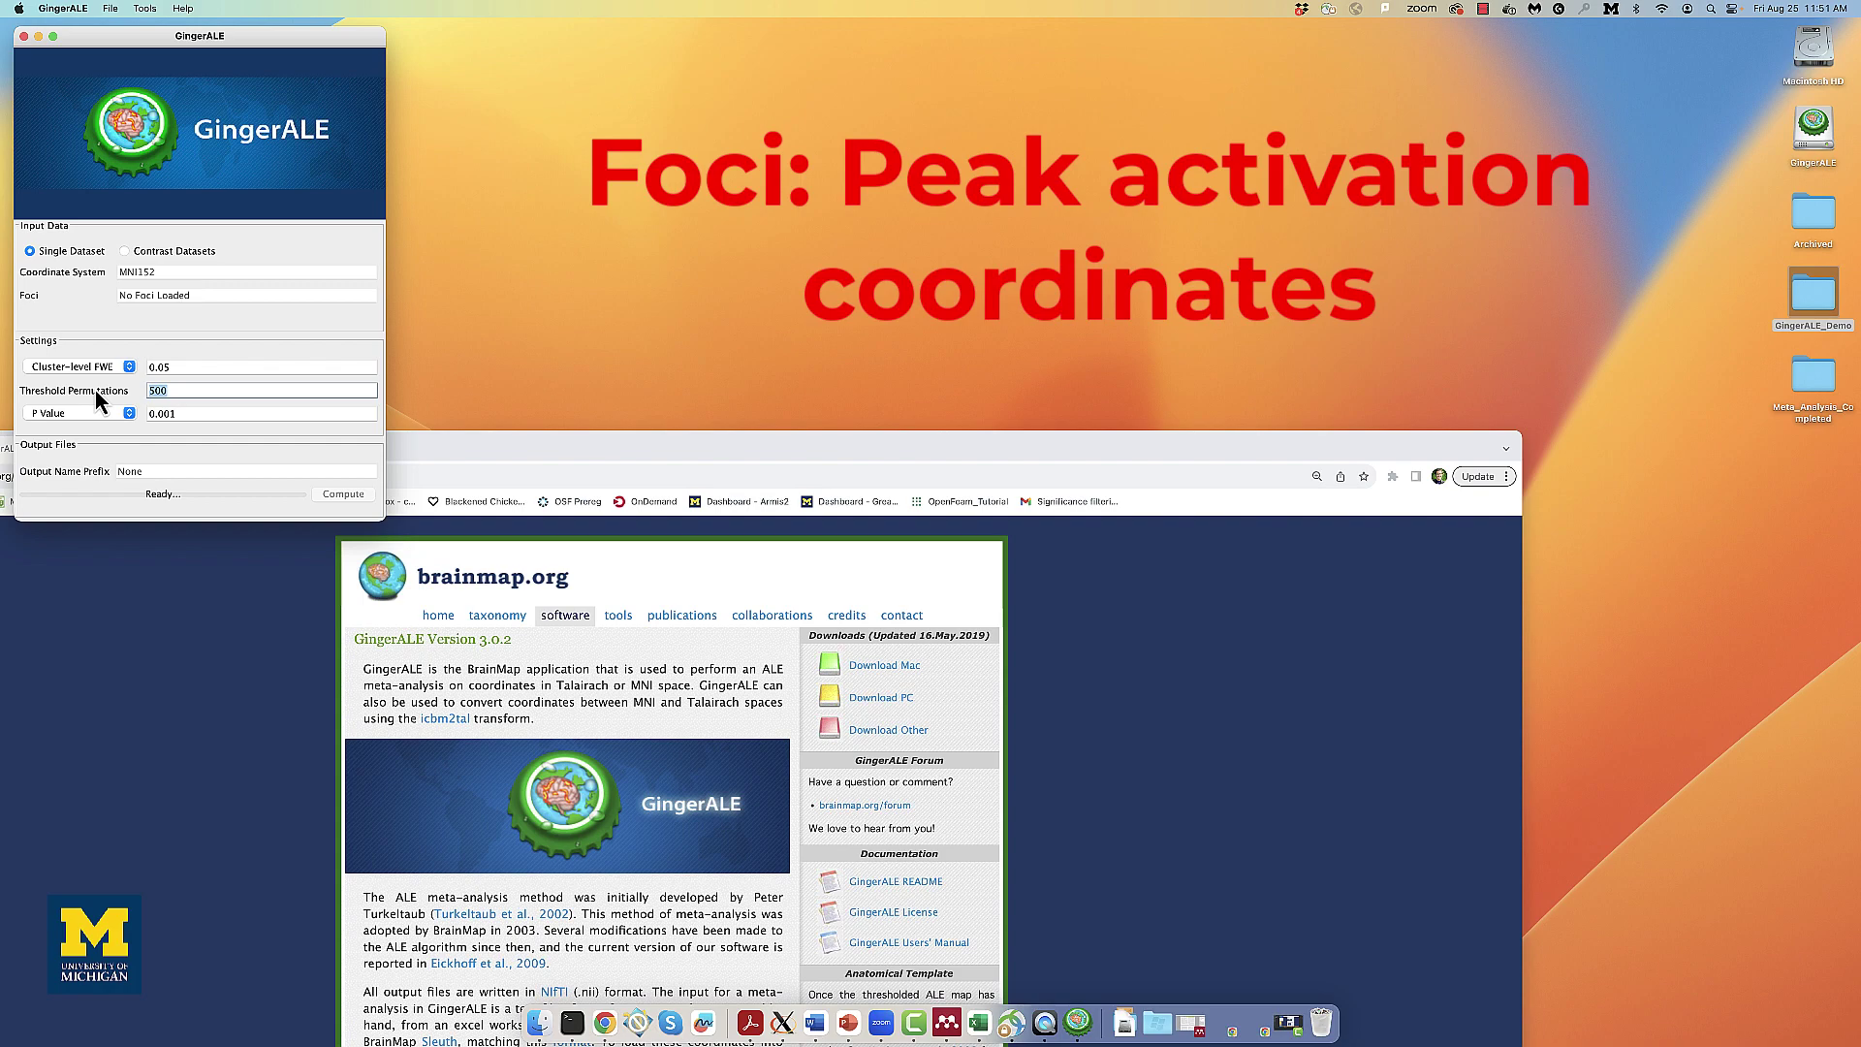
pyautogui.moveTo(739, 438); pyautogui.dragTo(912, 50)
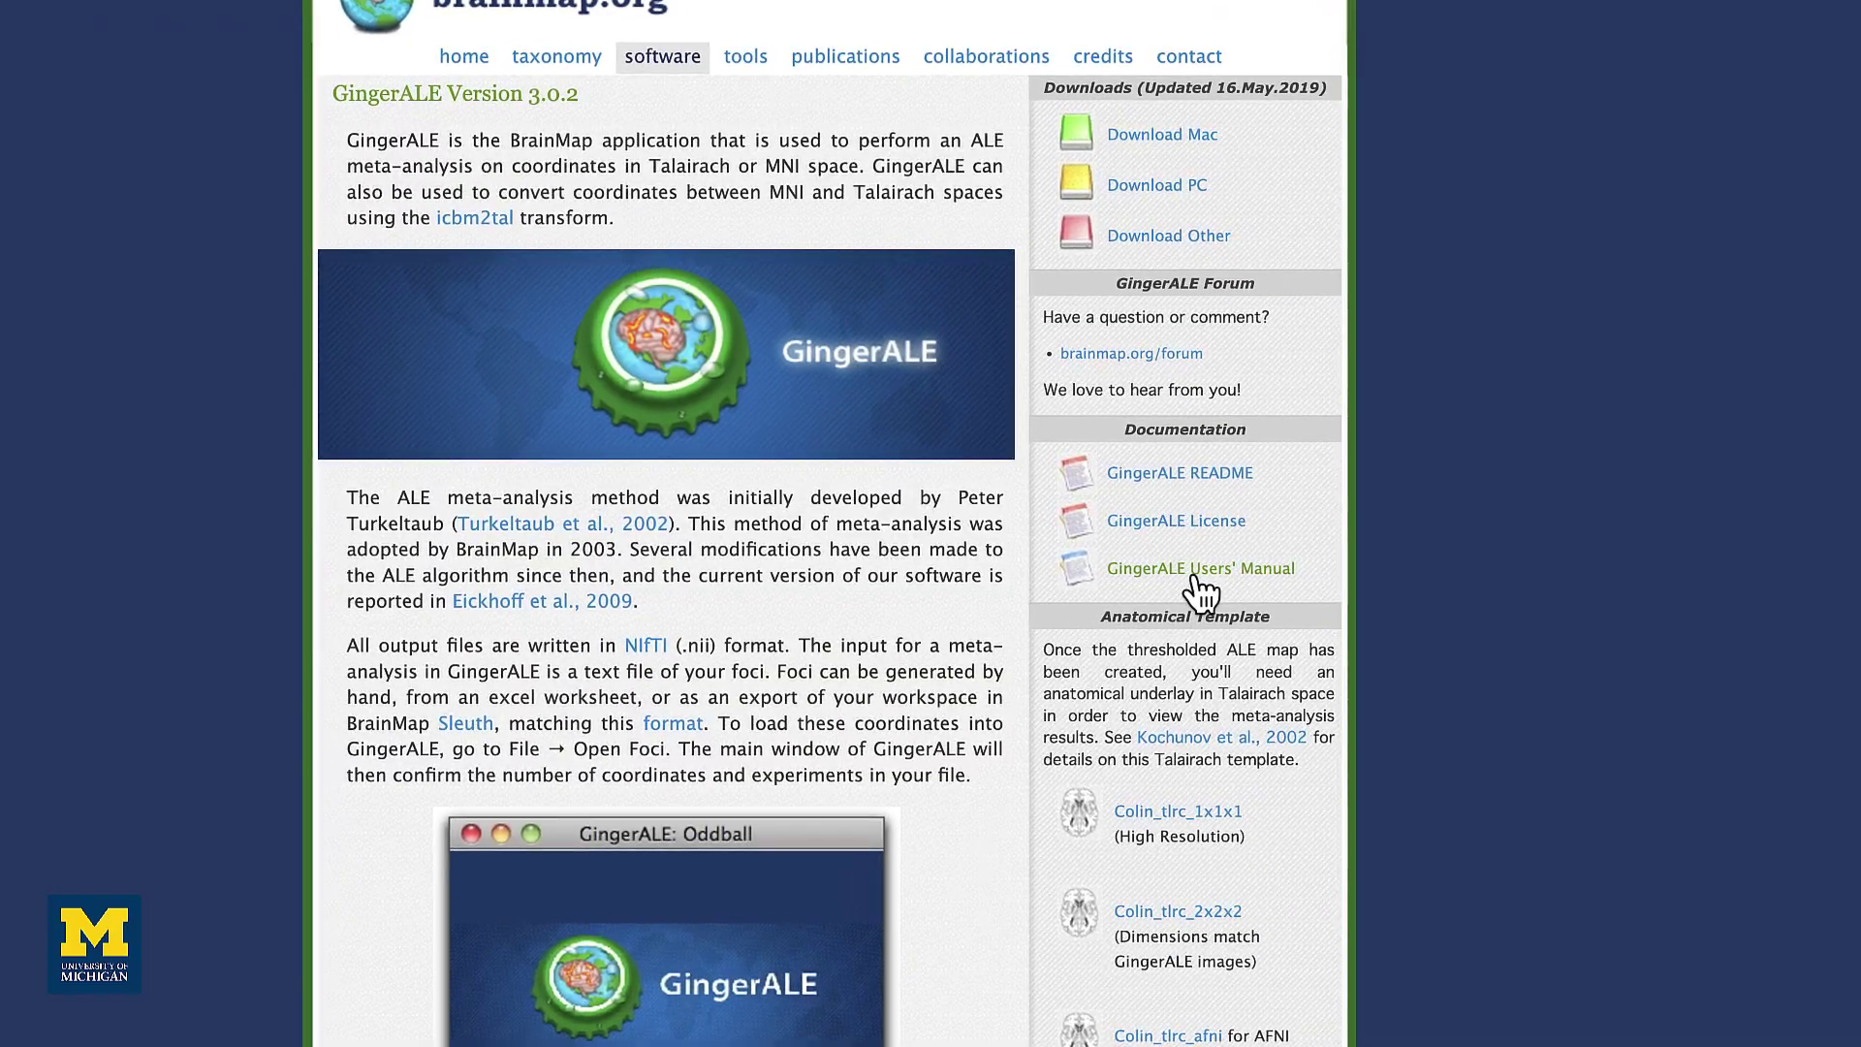
# Open the GingerALE Users' Manual, zoom in, and highlight the // Reference=Talairach line.
pyautogui.click(1194, 580)
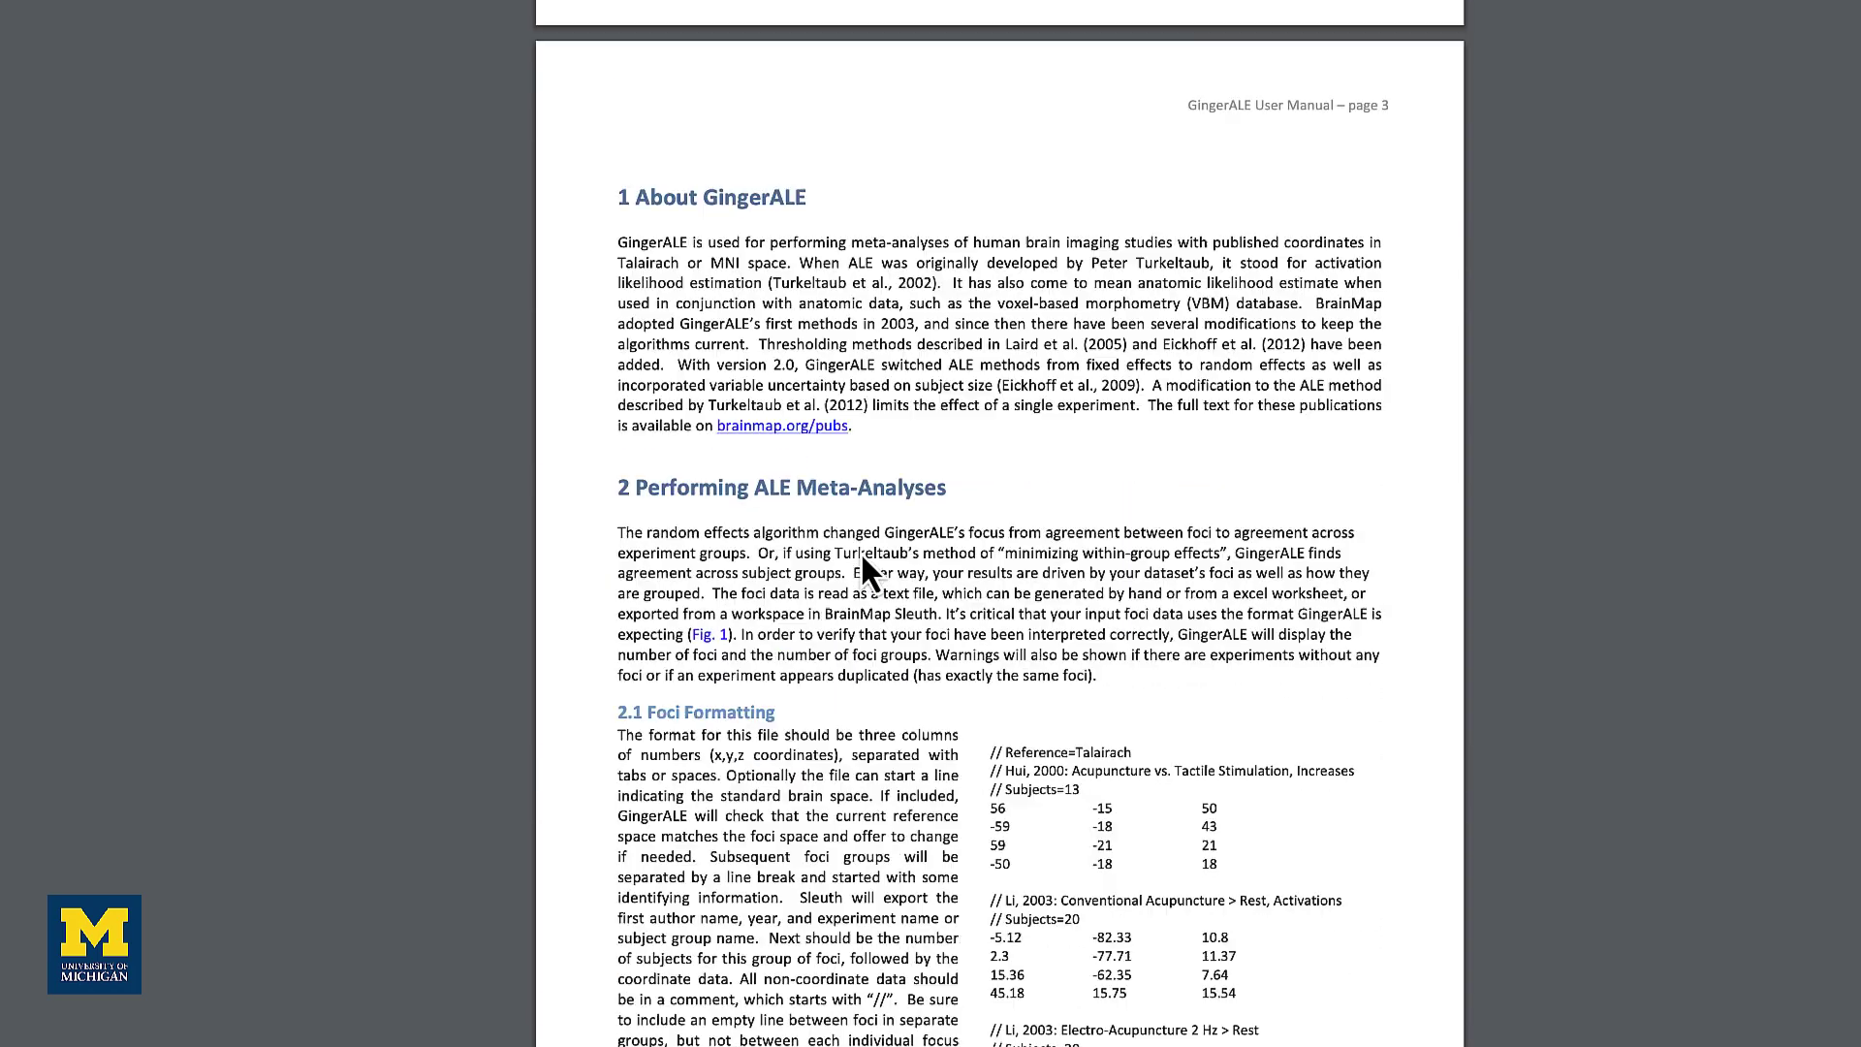
pyautogui.scroll(1, 869, 572)
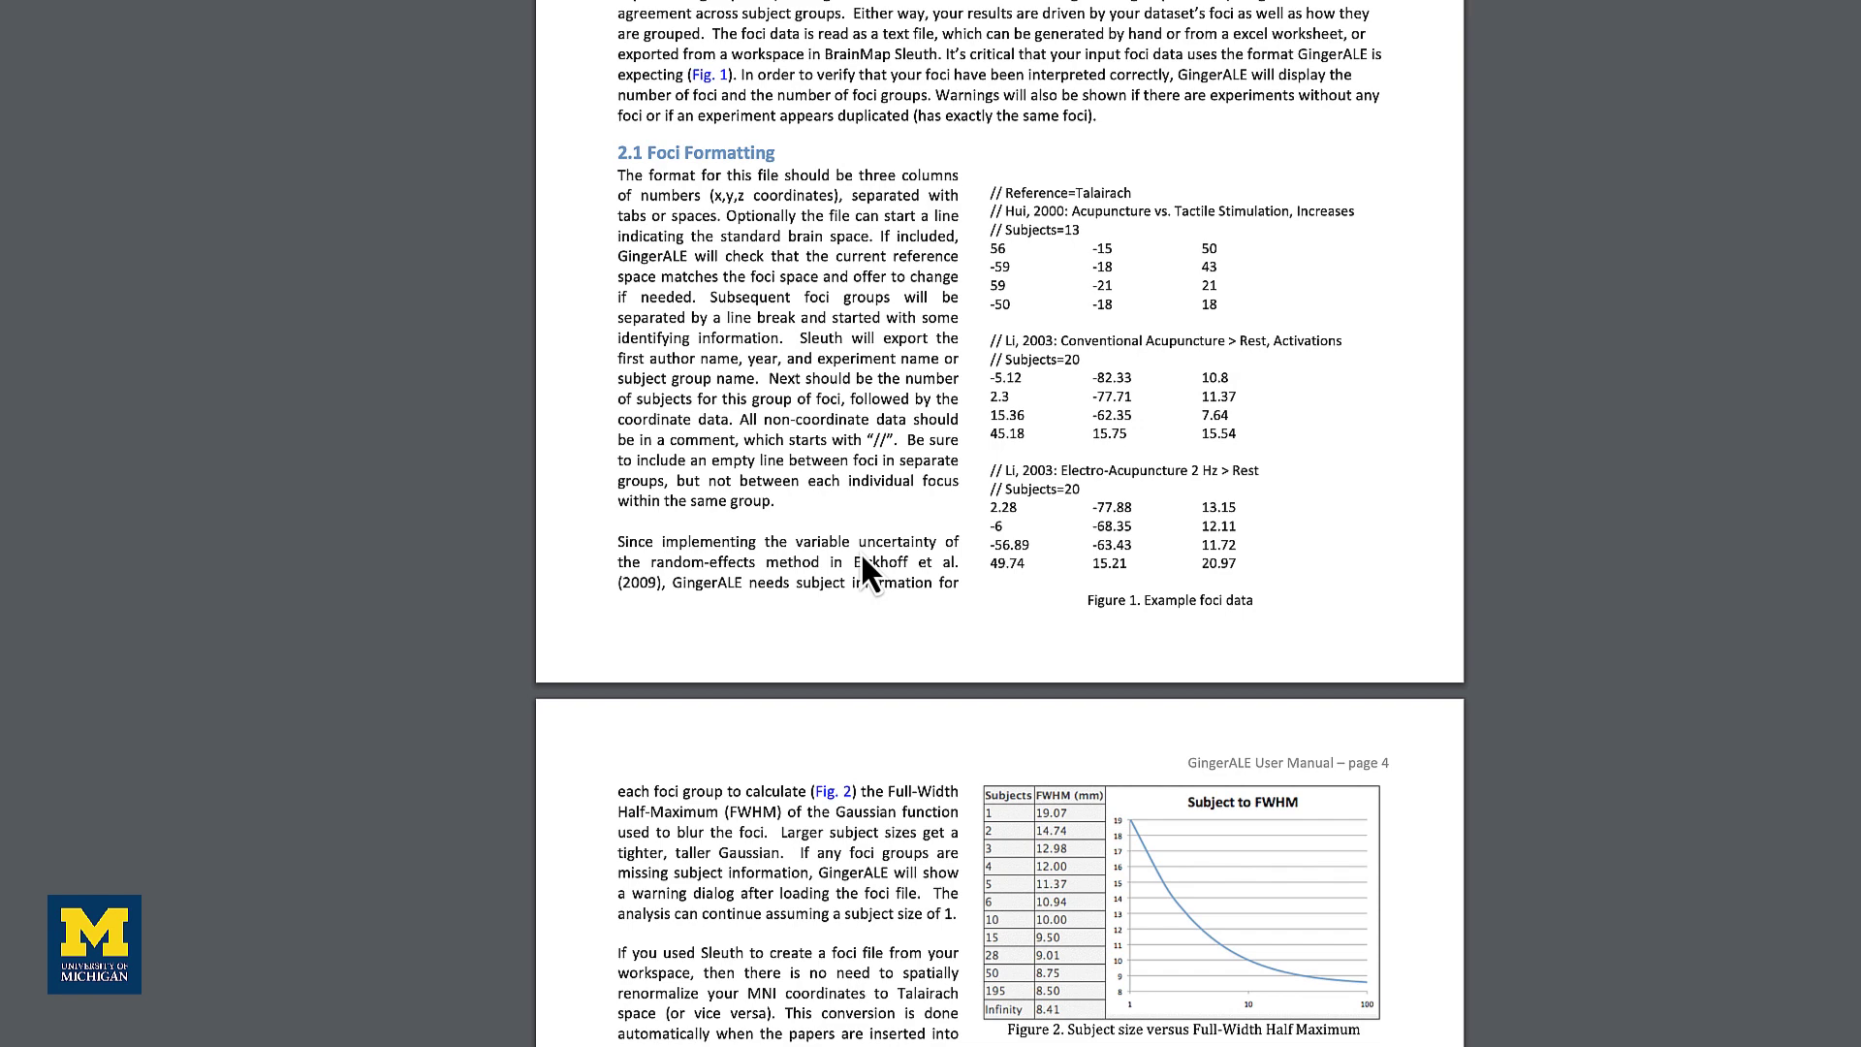
pyautogui.scroll(-1, 862, 557)
pyautogui.hotkey('ctrl', '+')
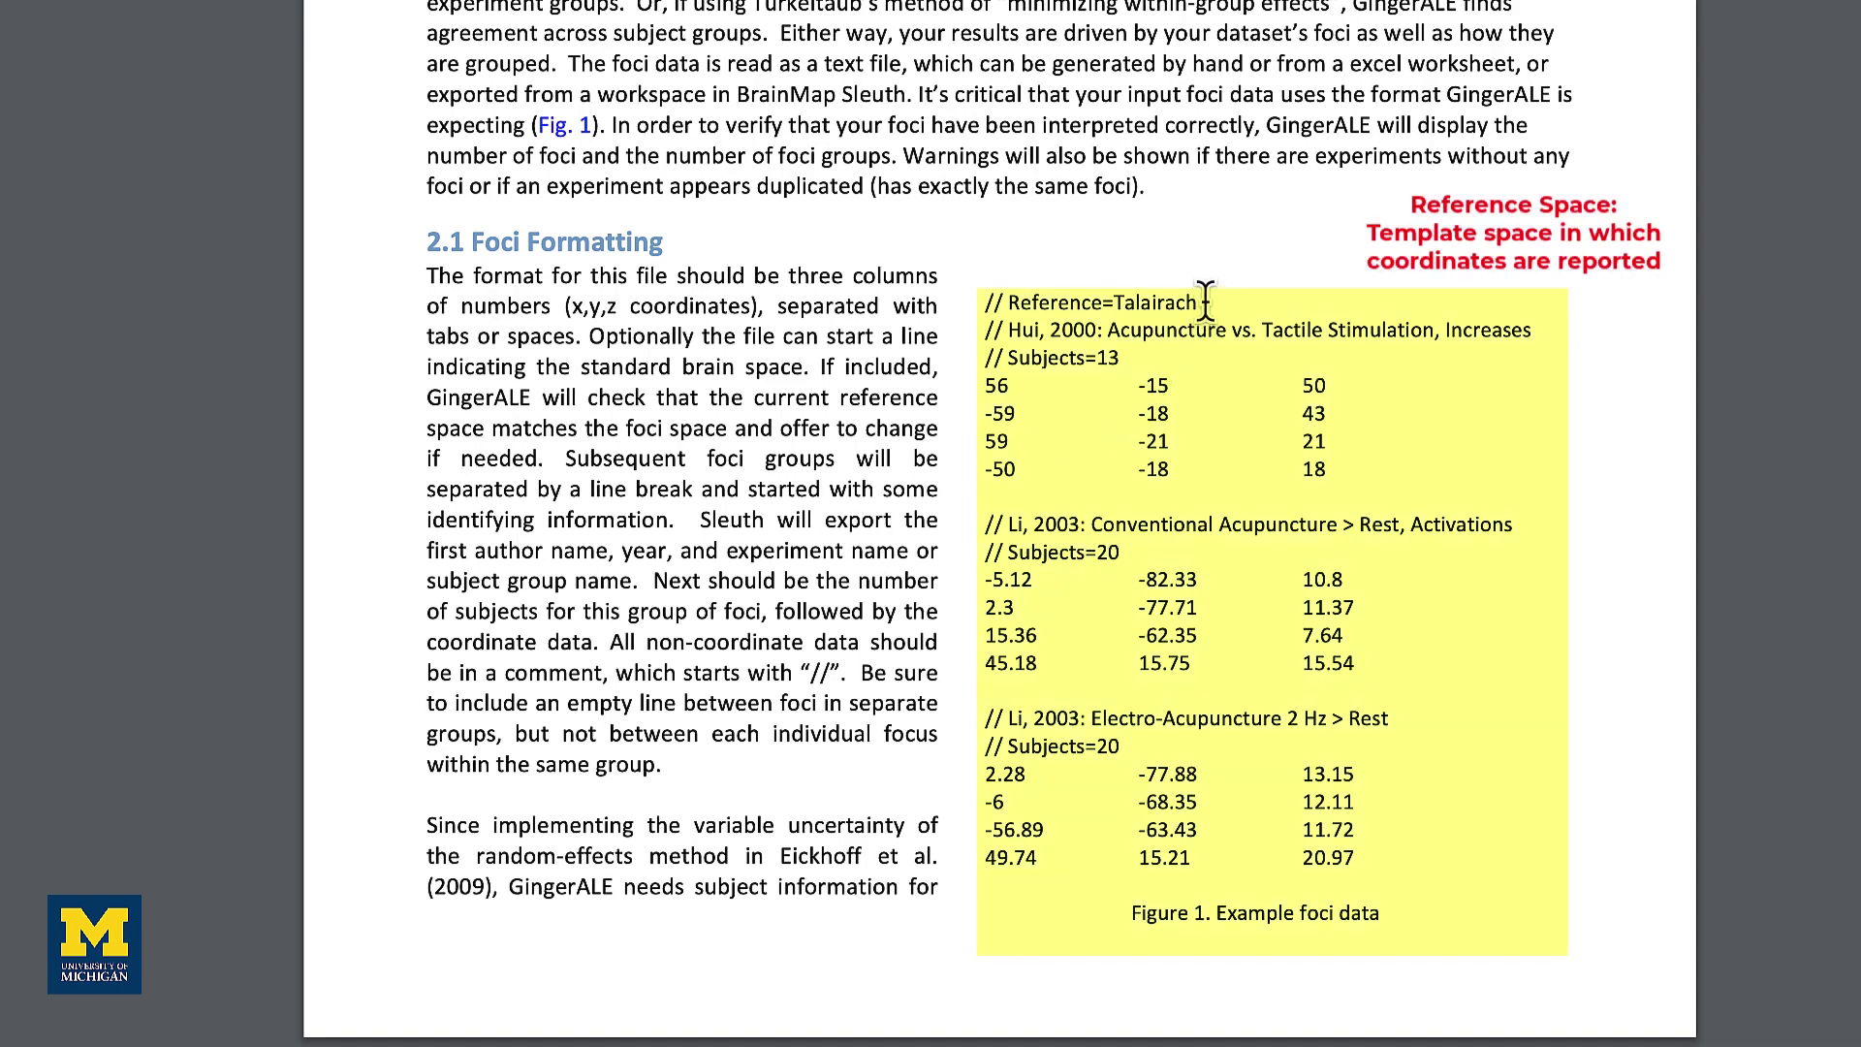
pyautogui.moveTo(1205, 301); pyautogui.dragTo(977, 303)
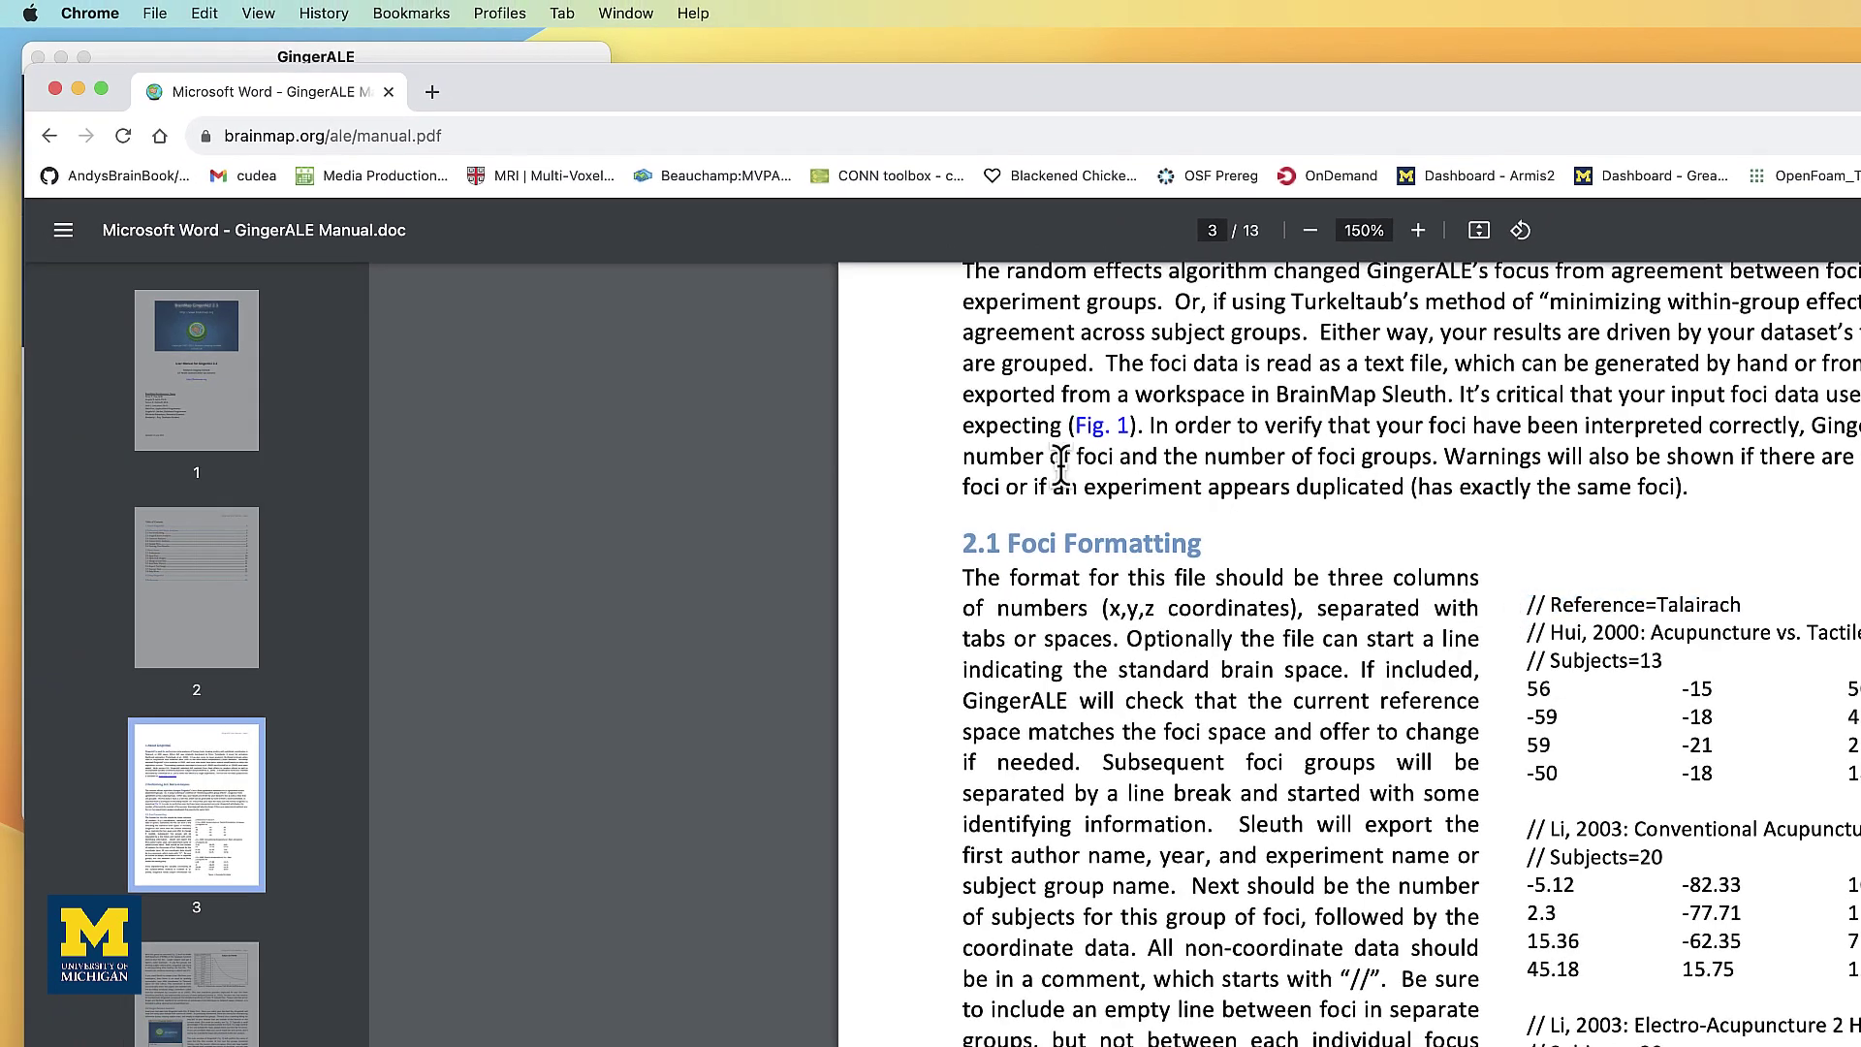
# Open GingerALE's Convert Foci tool from the Tools menu.
pyautogui.click(304, 55)
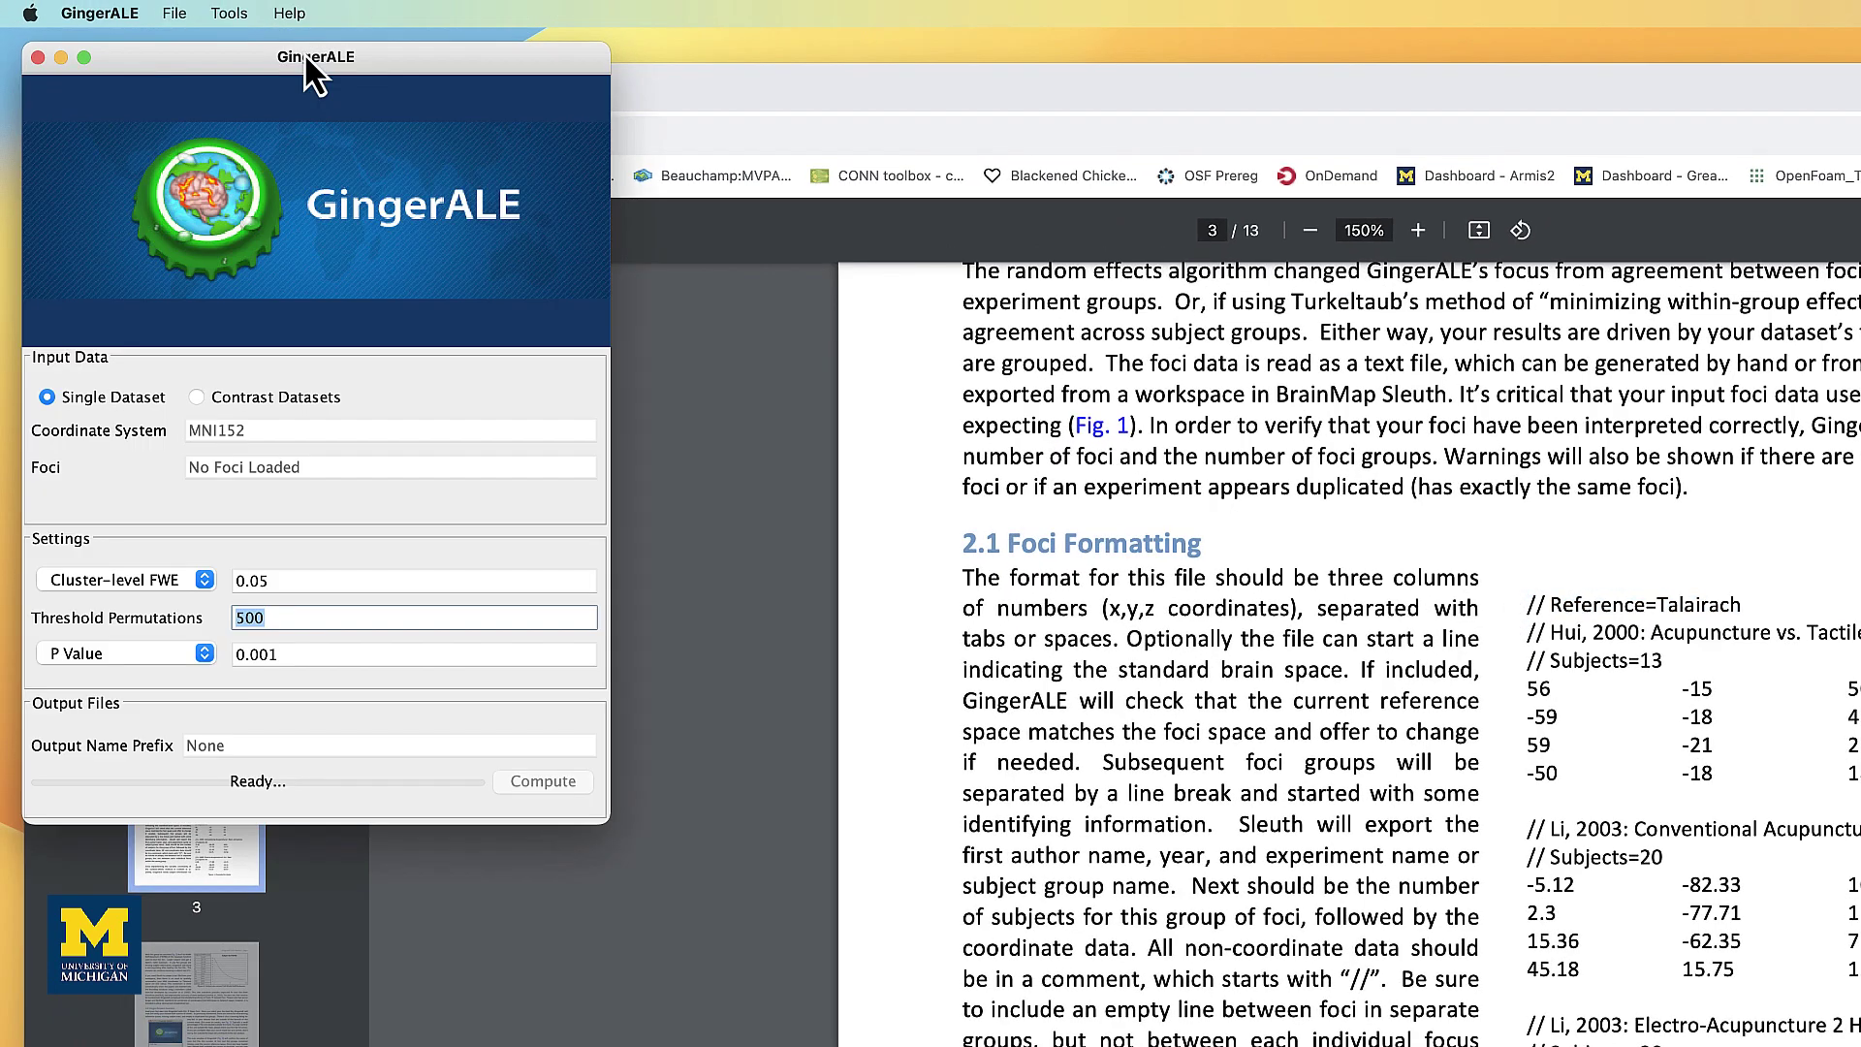
pyautogui.click(229, 12)
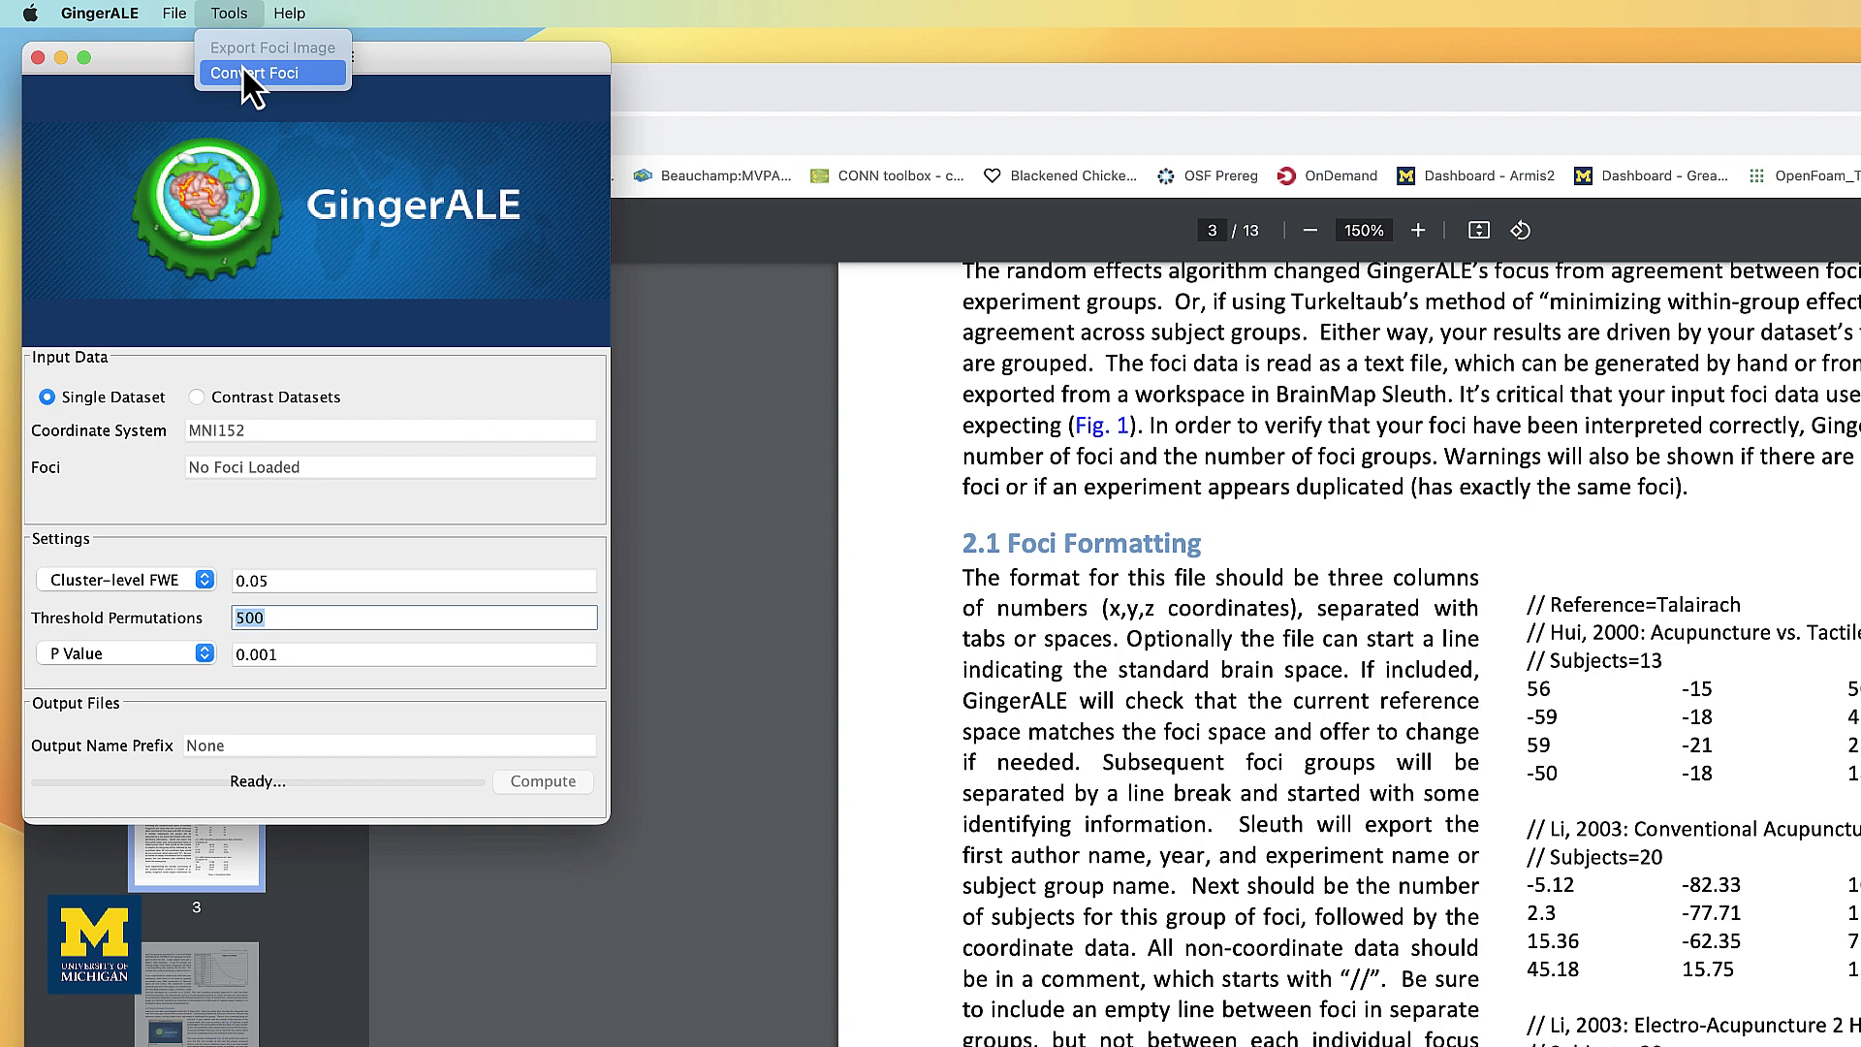
pyautogui.click(244, 72)
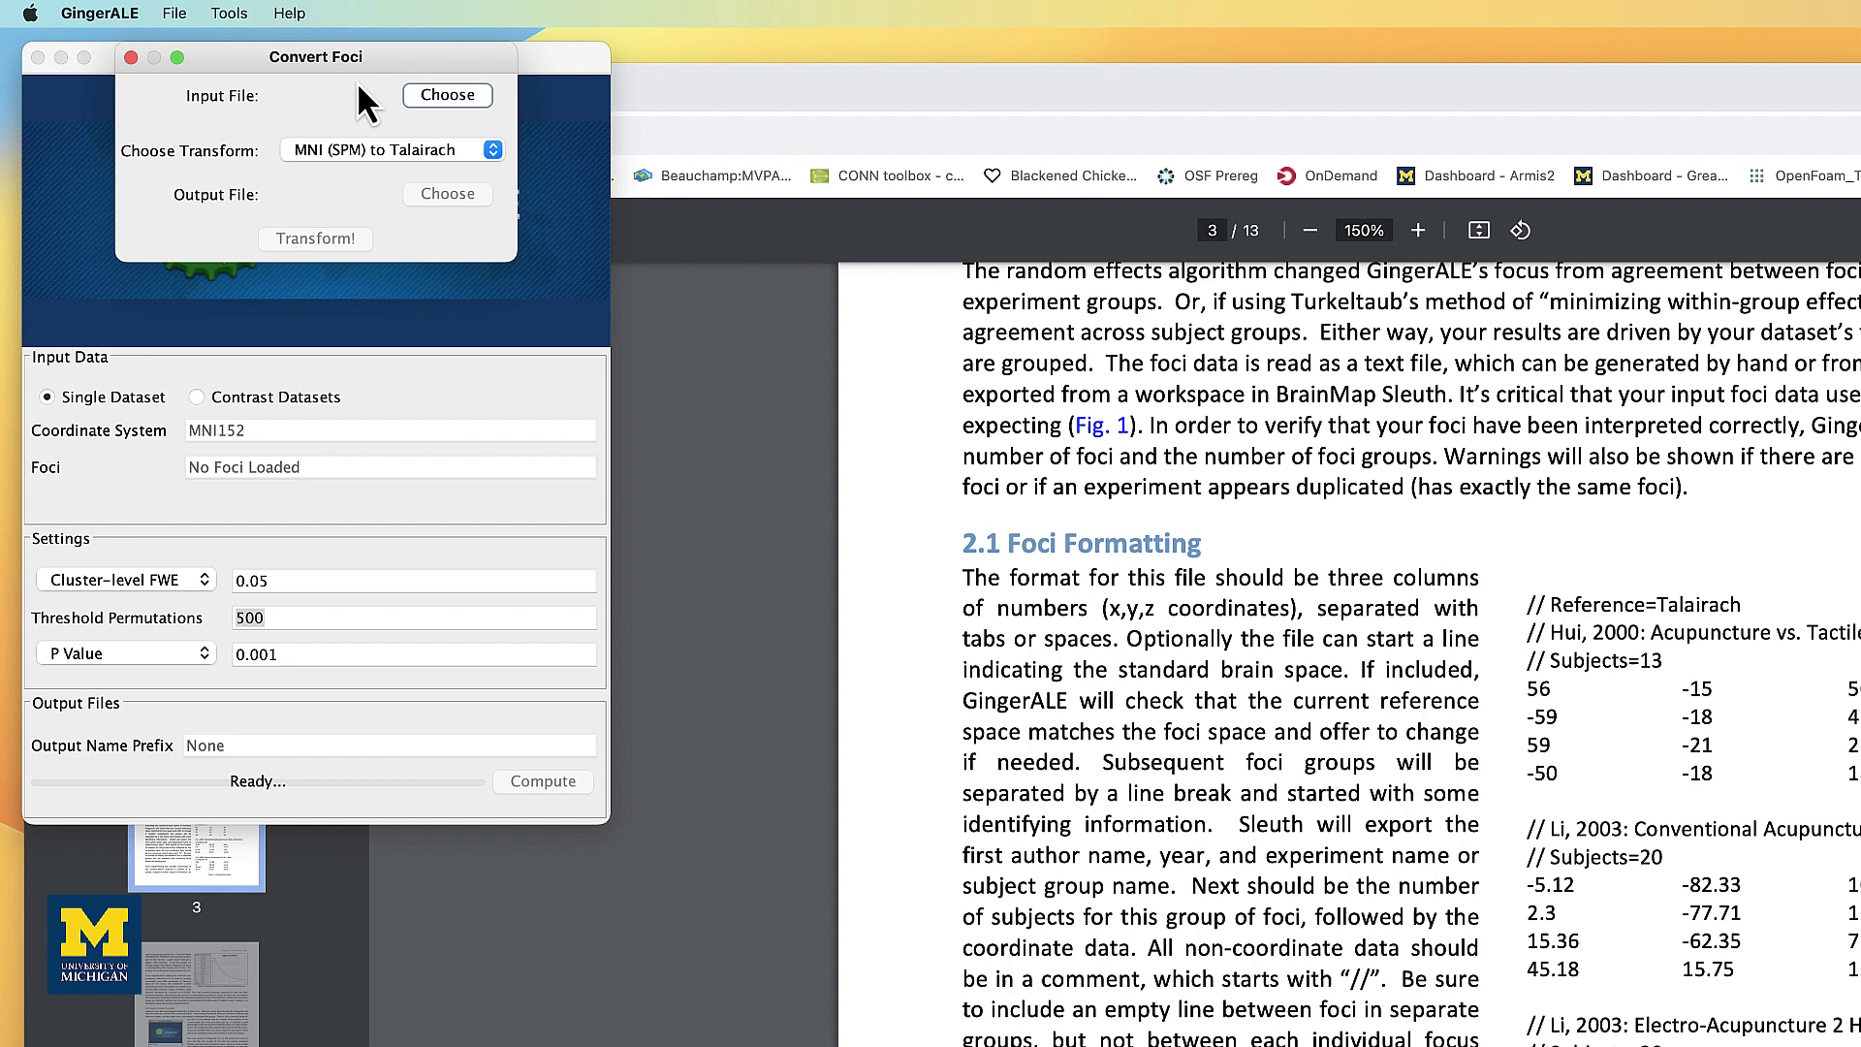
pyautogui.click(397, 150)
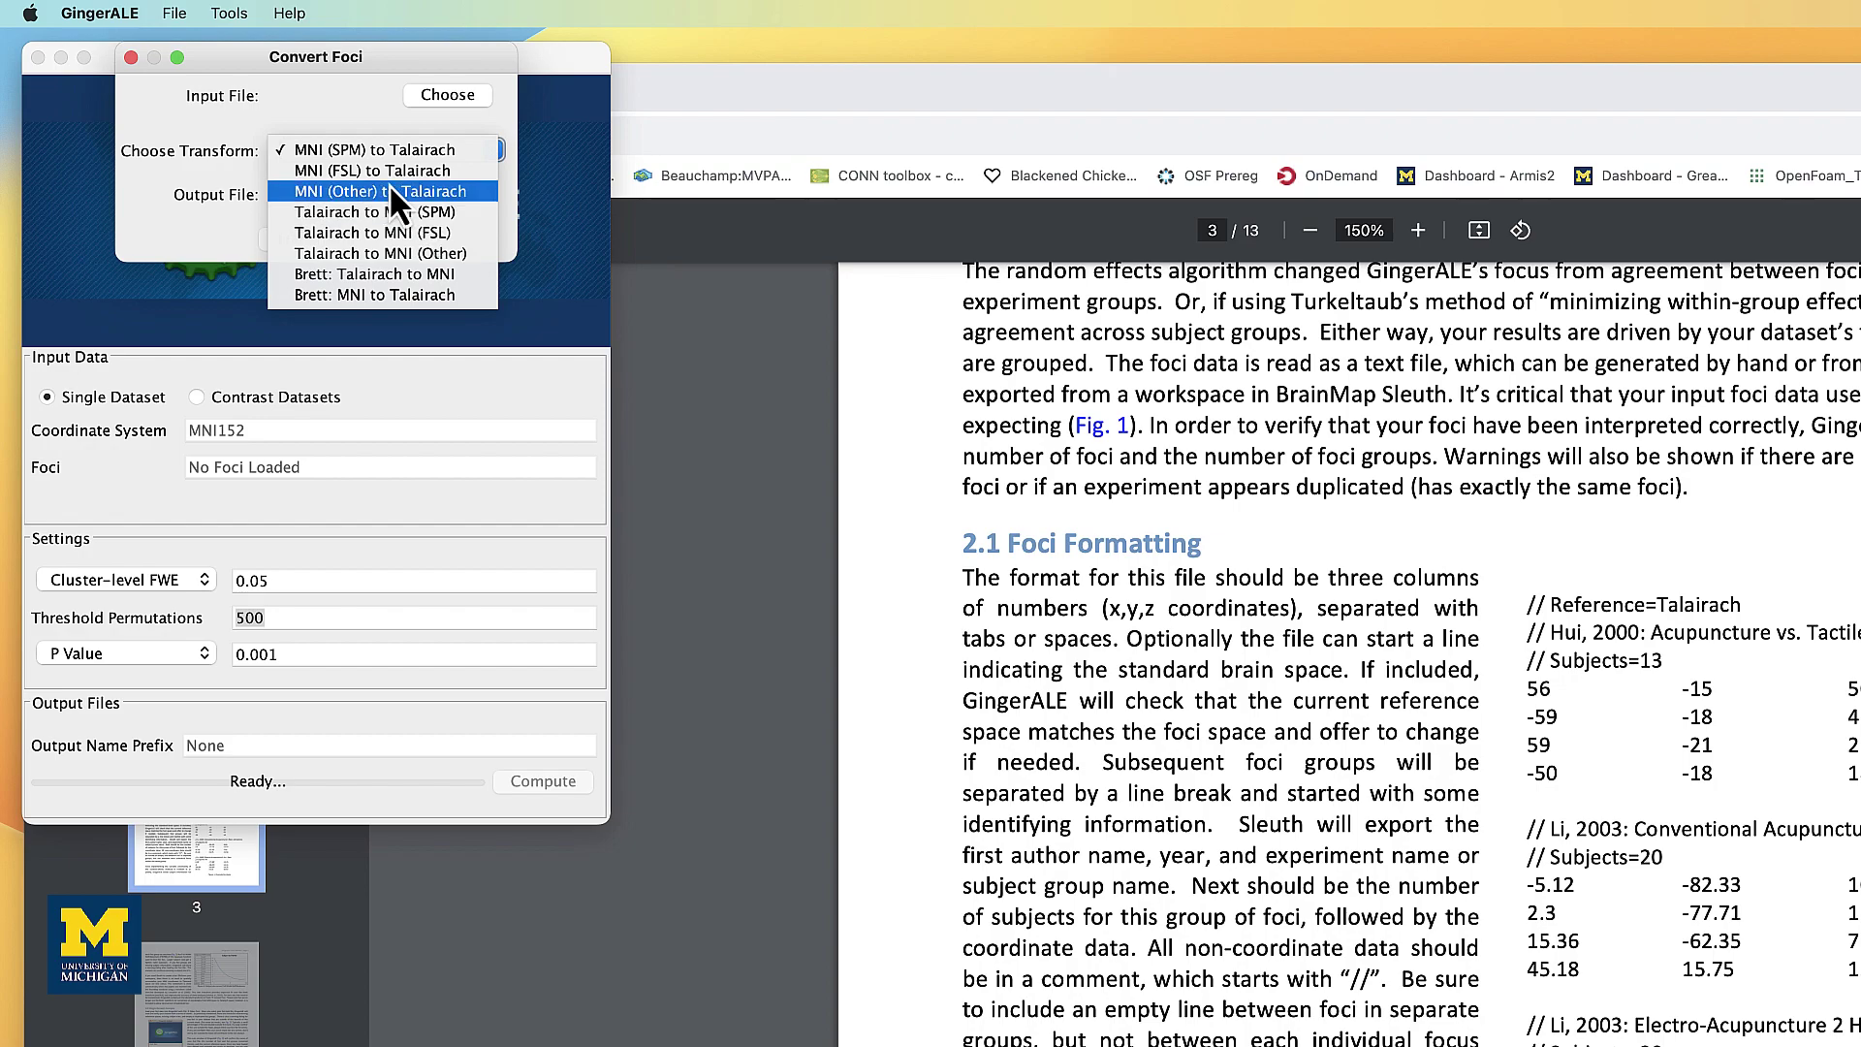
pyautogui.click(360, 149)
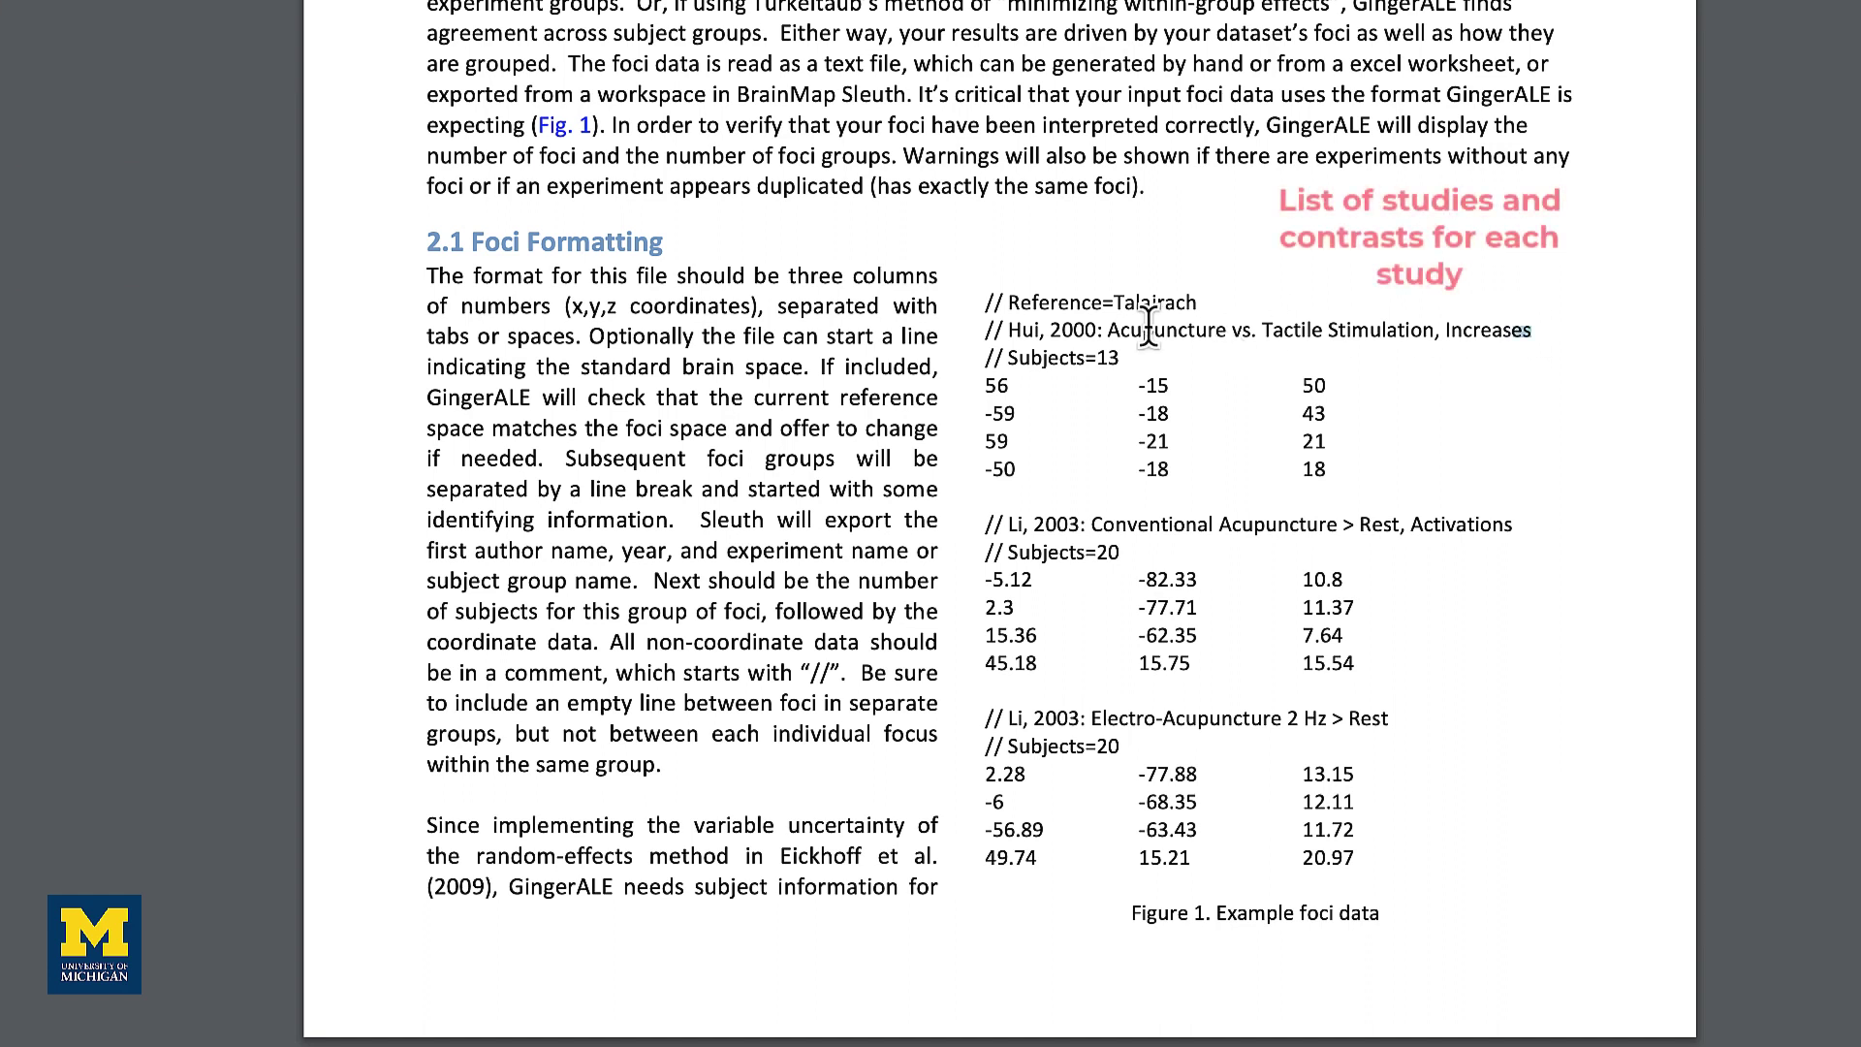
# Highlight the study name, coordinate rows and Reference=Talairach lines in the Figure 1 foci example.
pyautogui.moveTo(1533, 330); pyautogui.dragTo(982, 326)
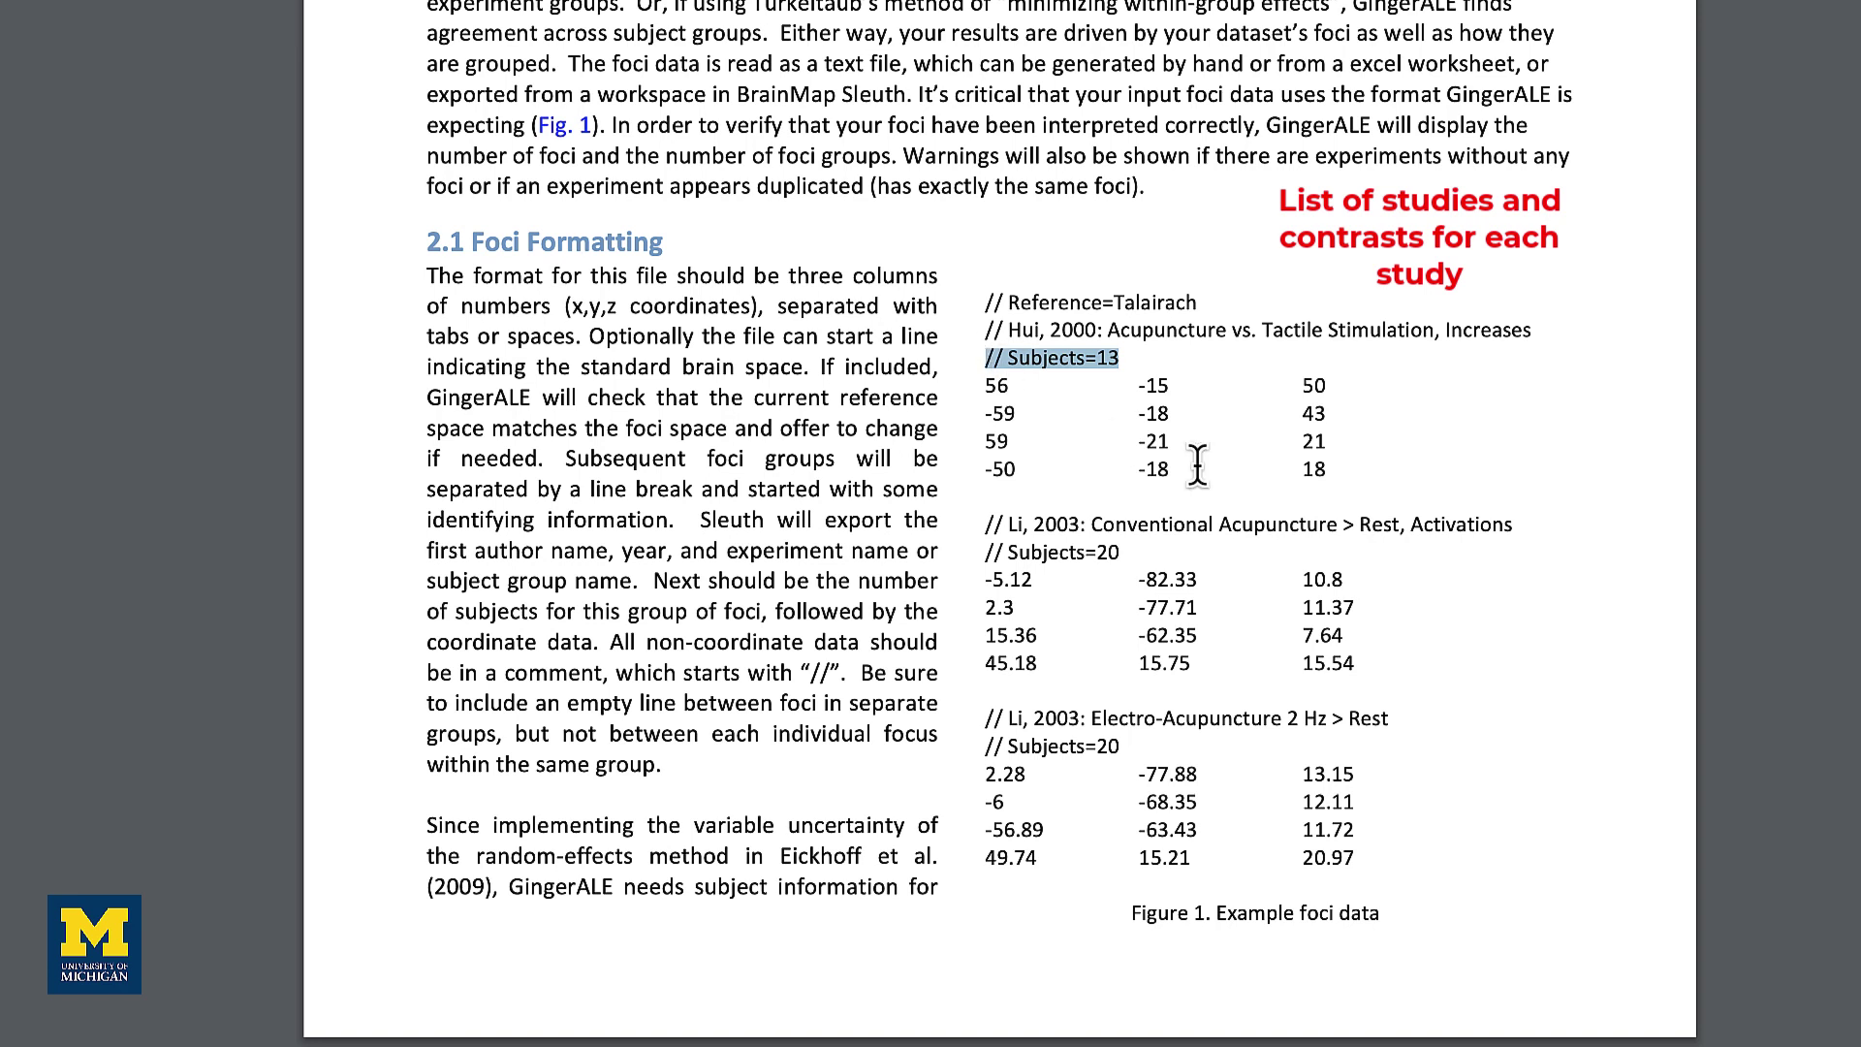
pyautogui.moveTo(1333, 472); pyautogui.dragTo(980, 393)
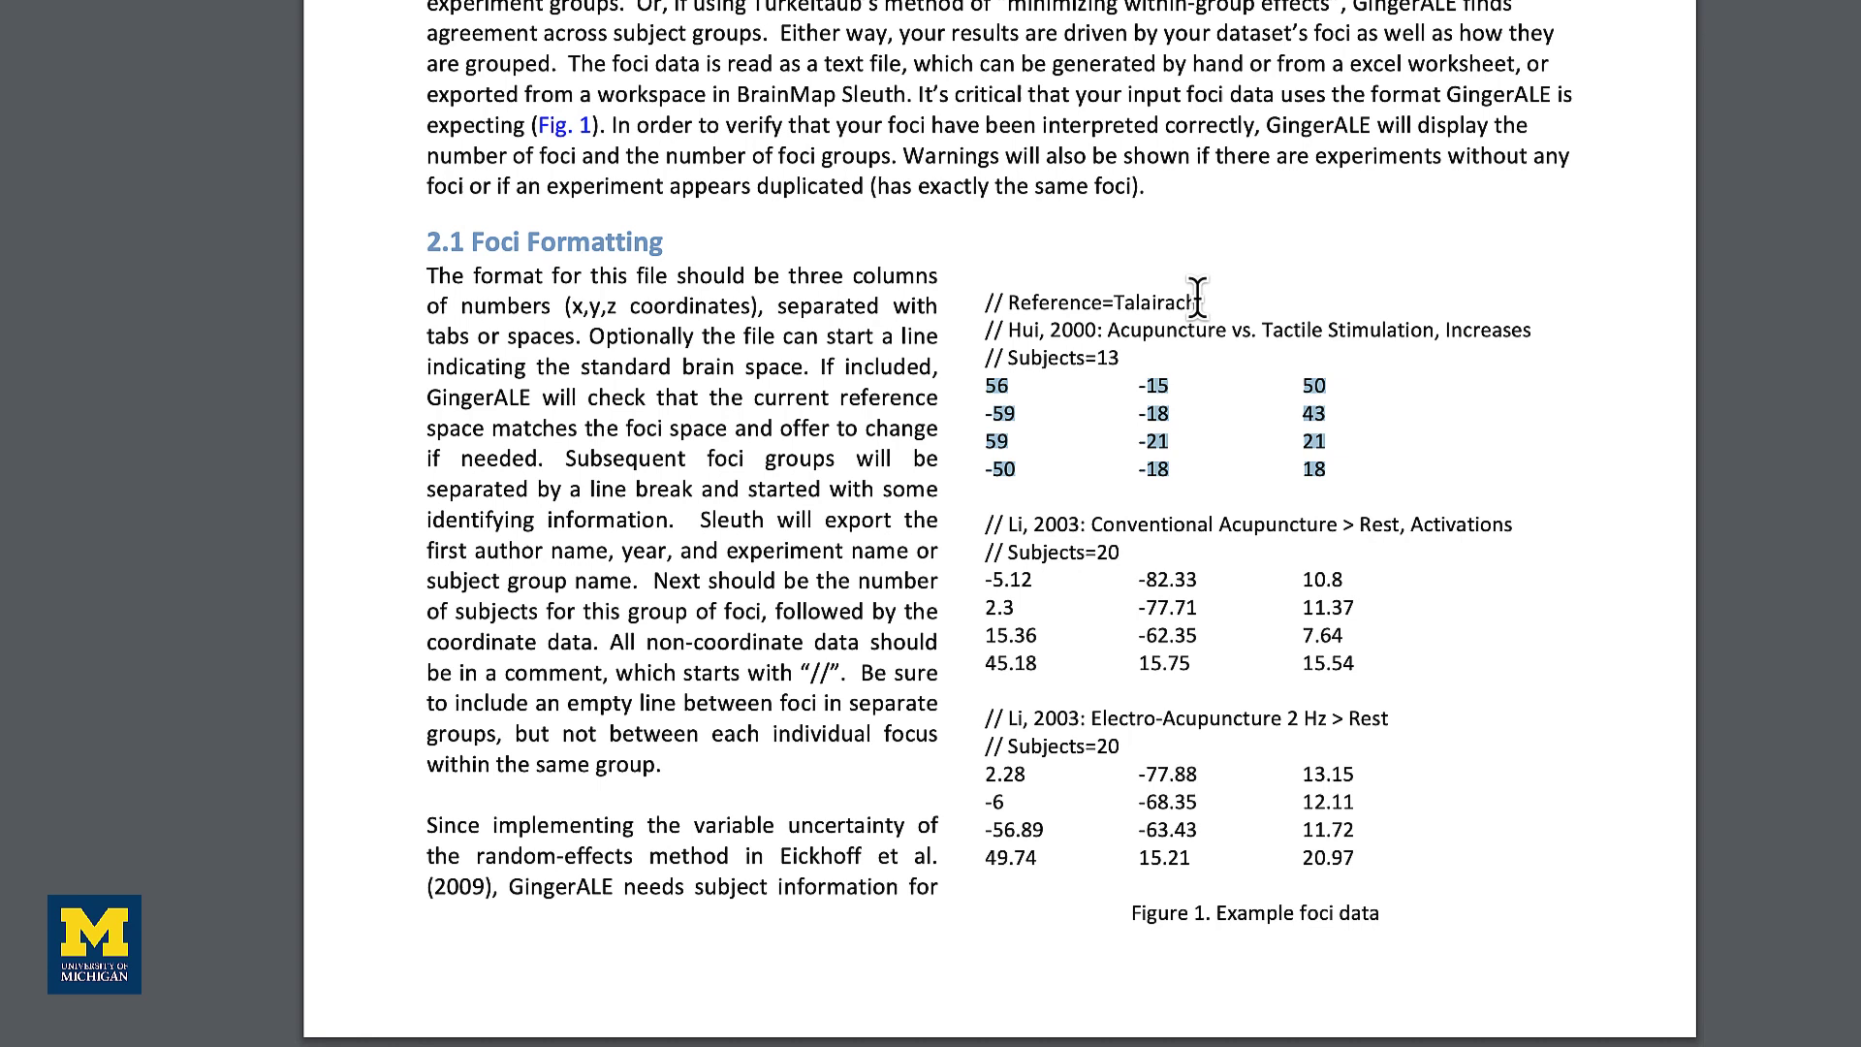
pyautogui.moveTo(1198, 302); pyautogui.dragTo(975, 302)
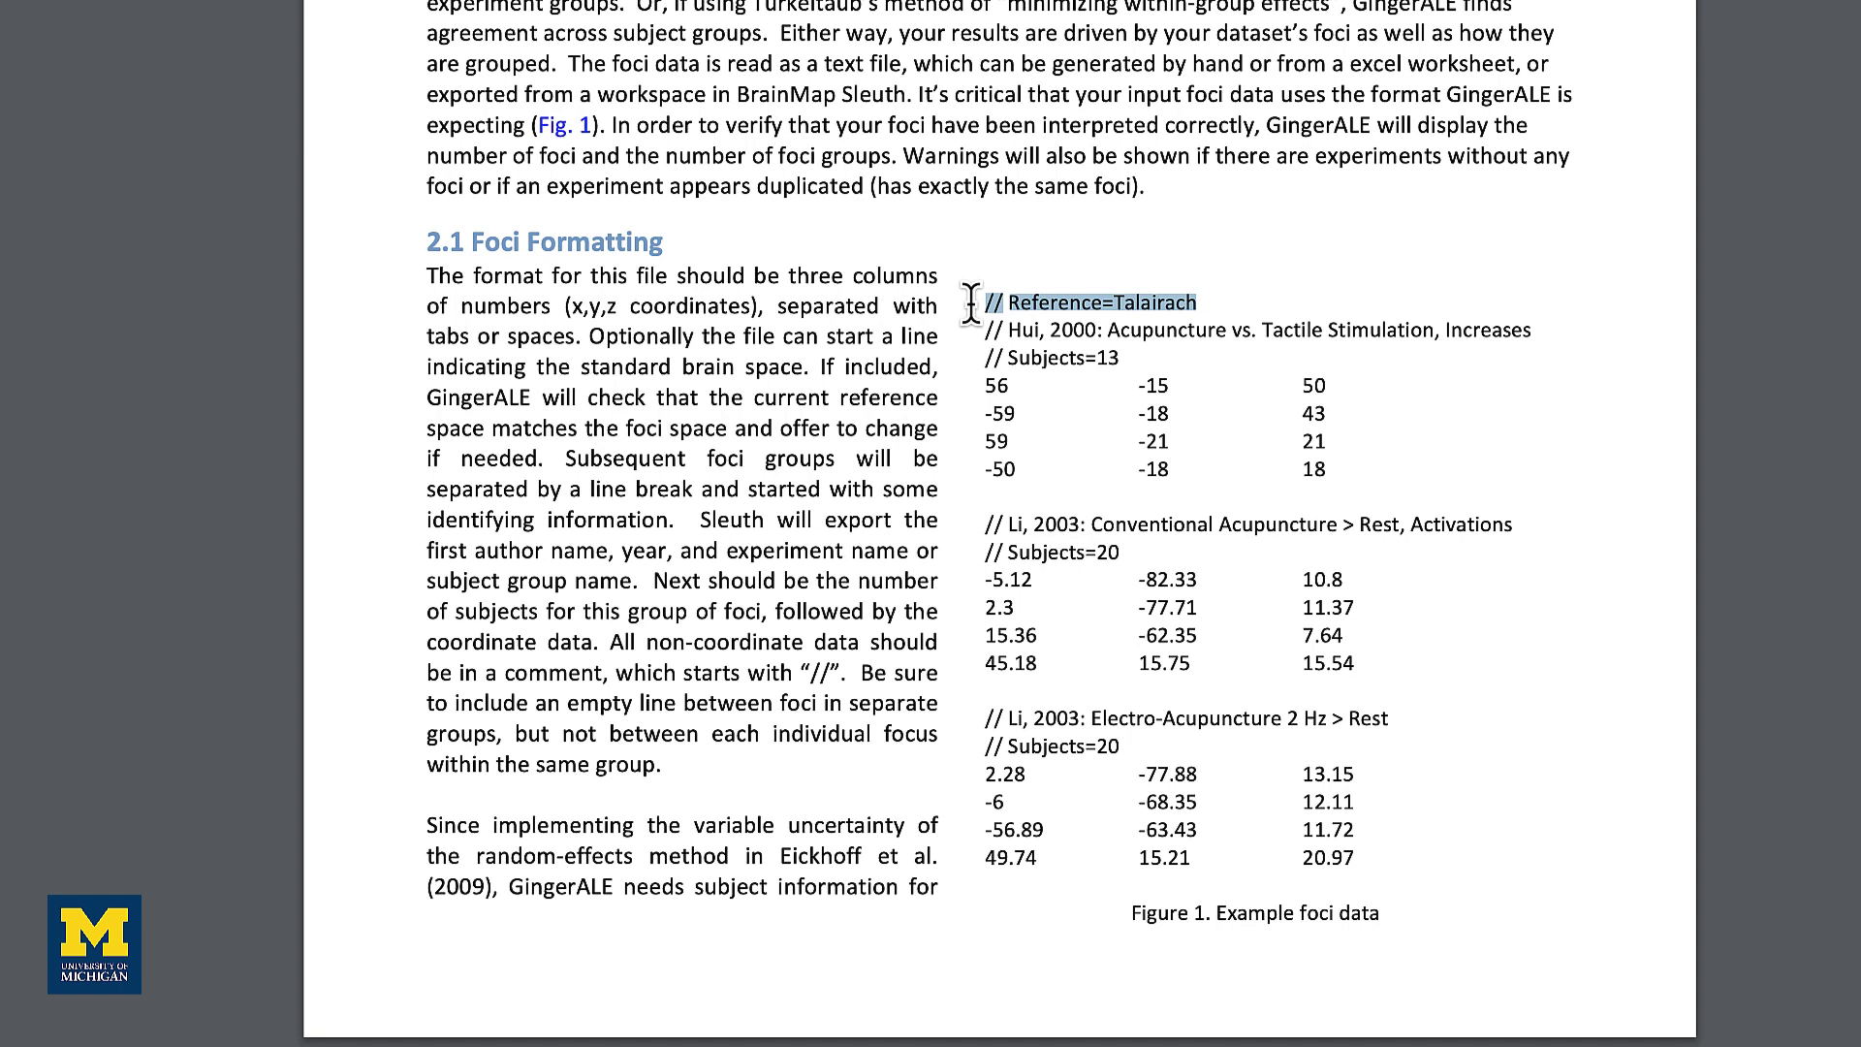
pyautogui.doubleClick(977, 330)
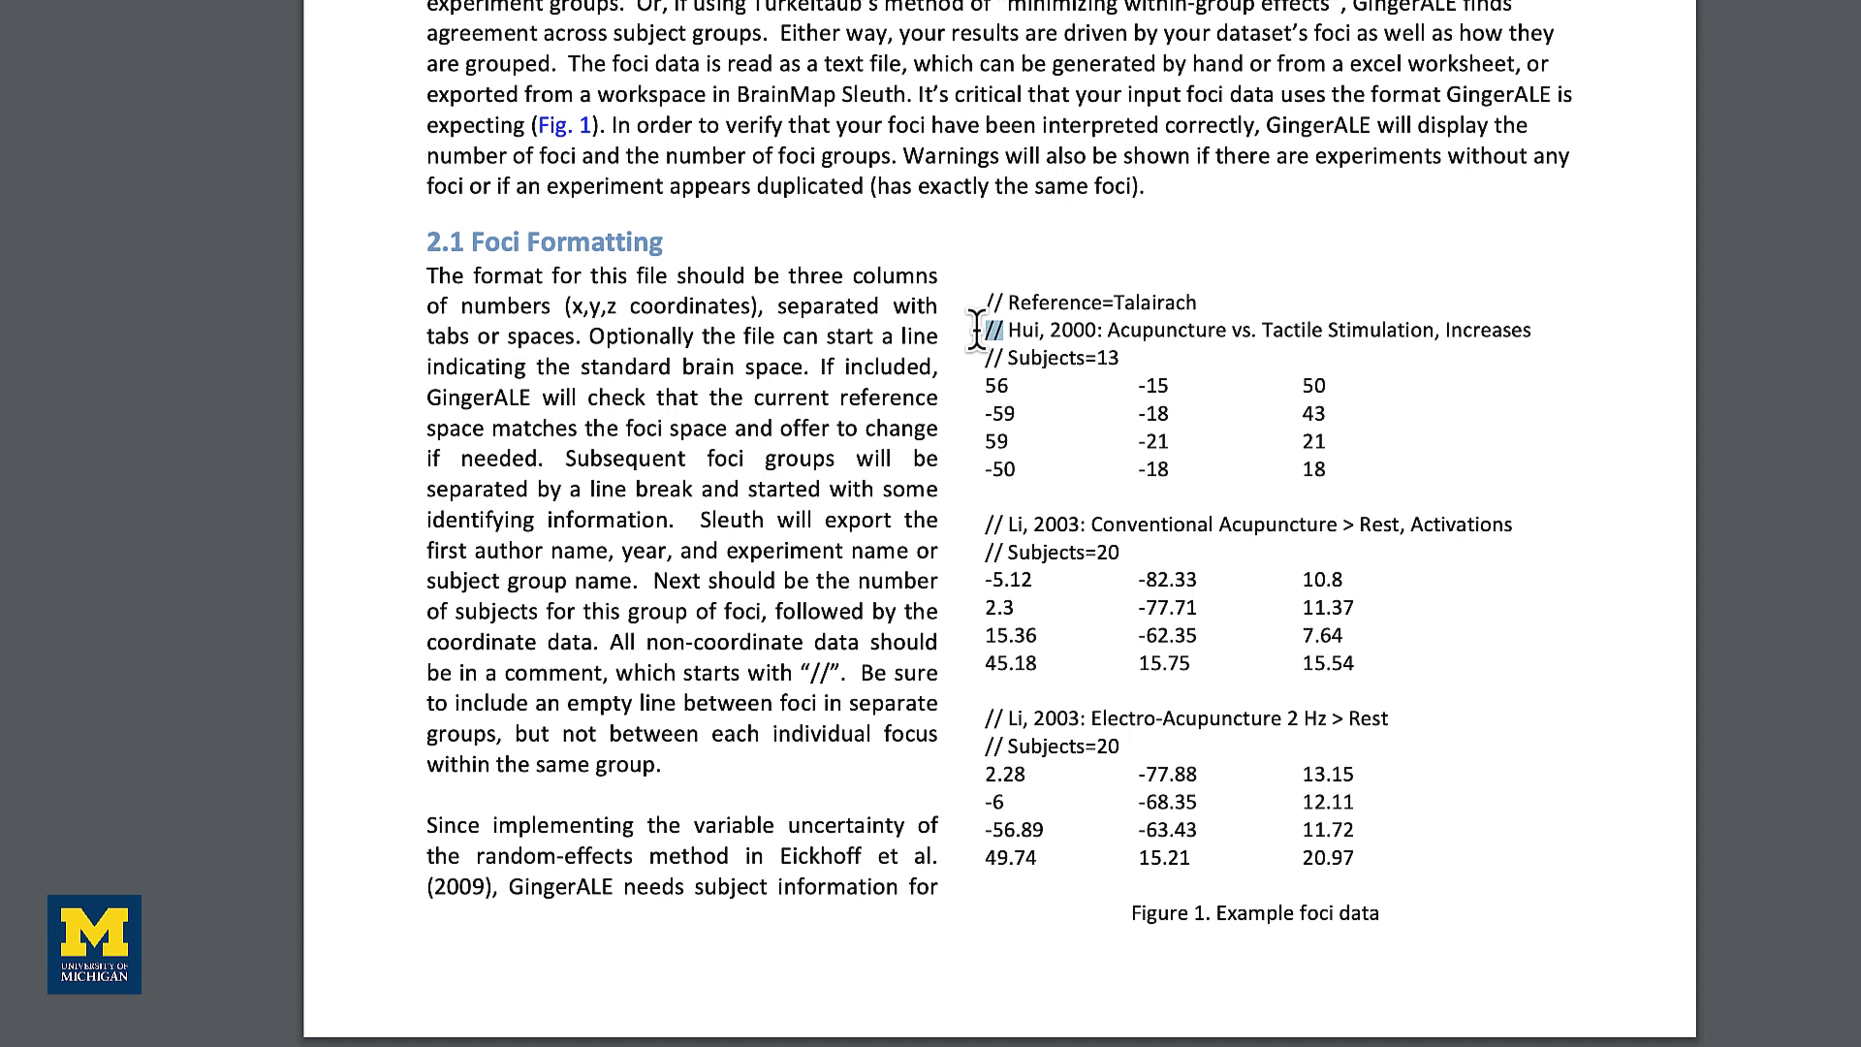
pyautogui.click(985, 384)
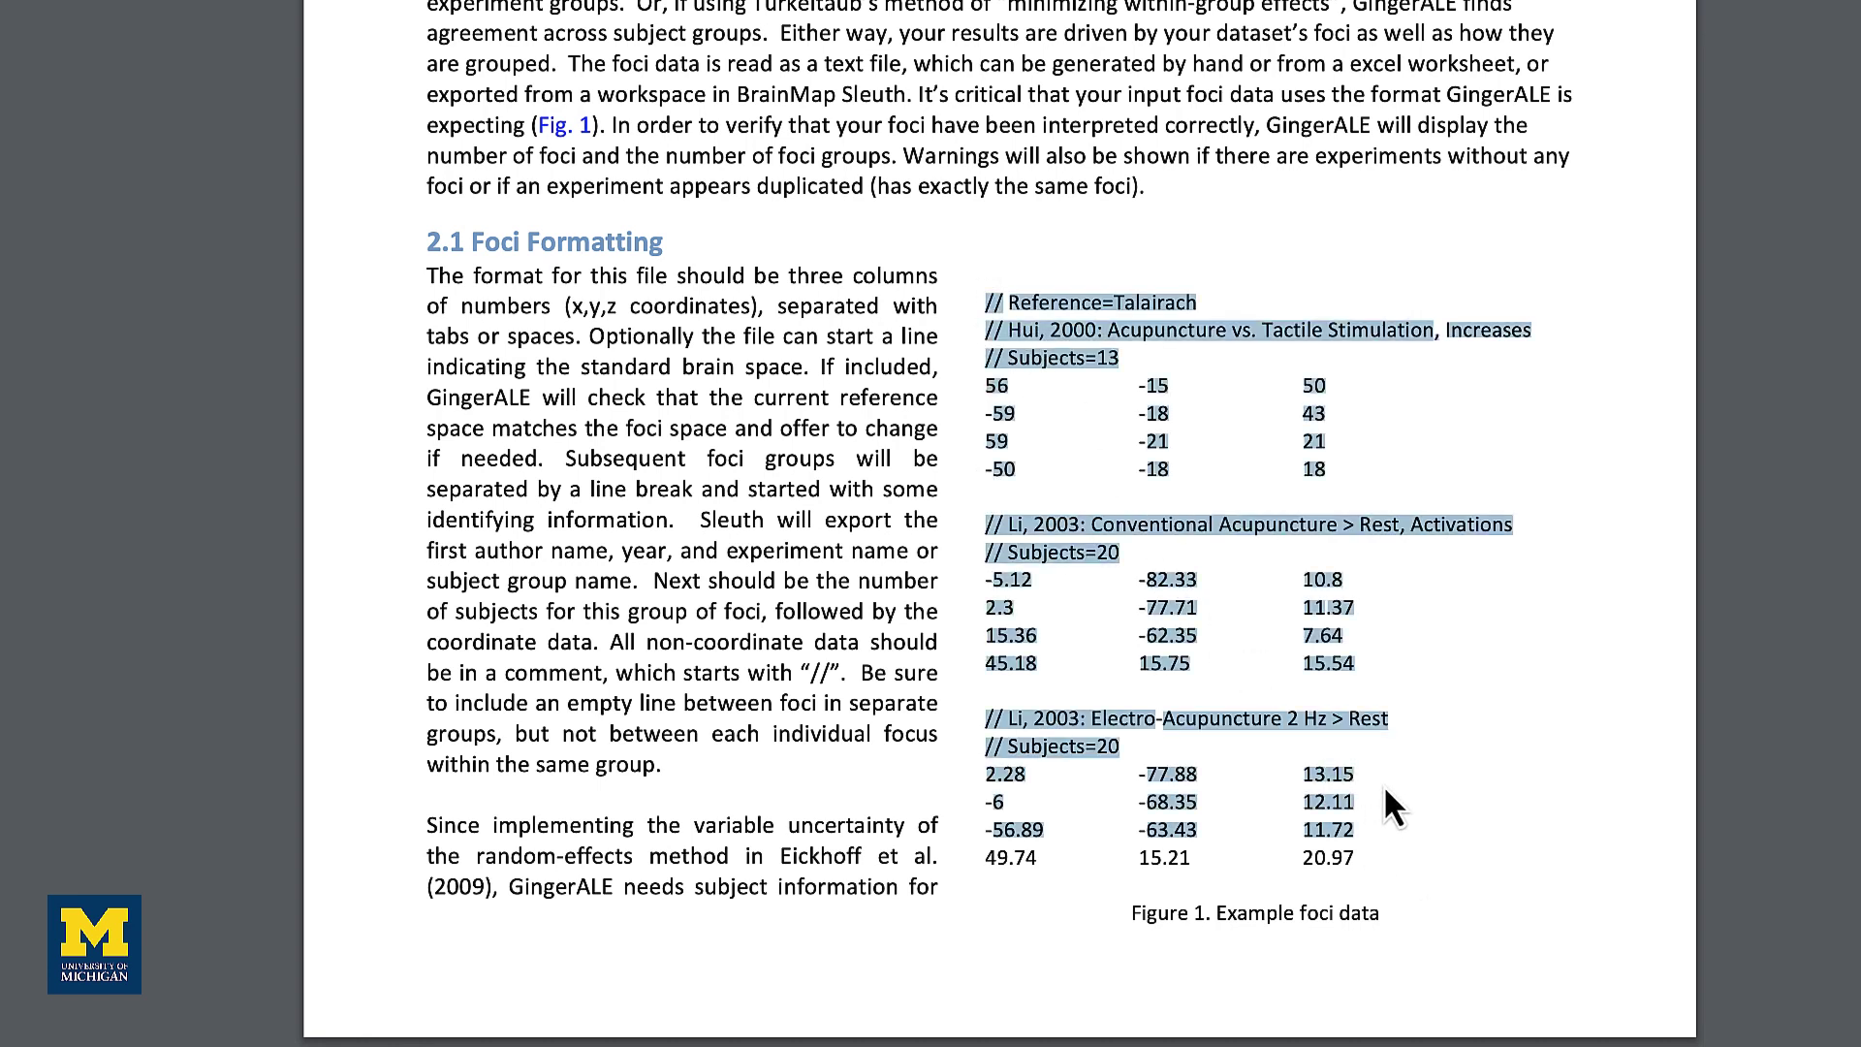
pyautogui.click(1384, 789)
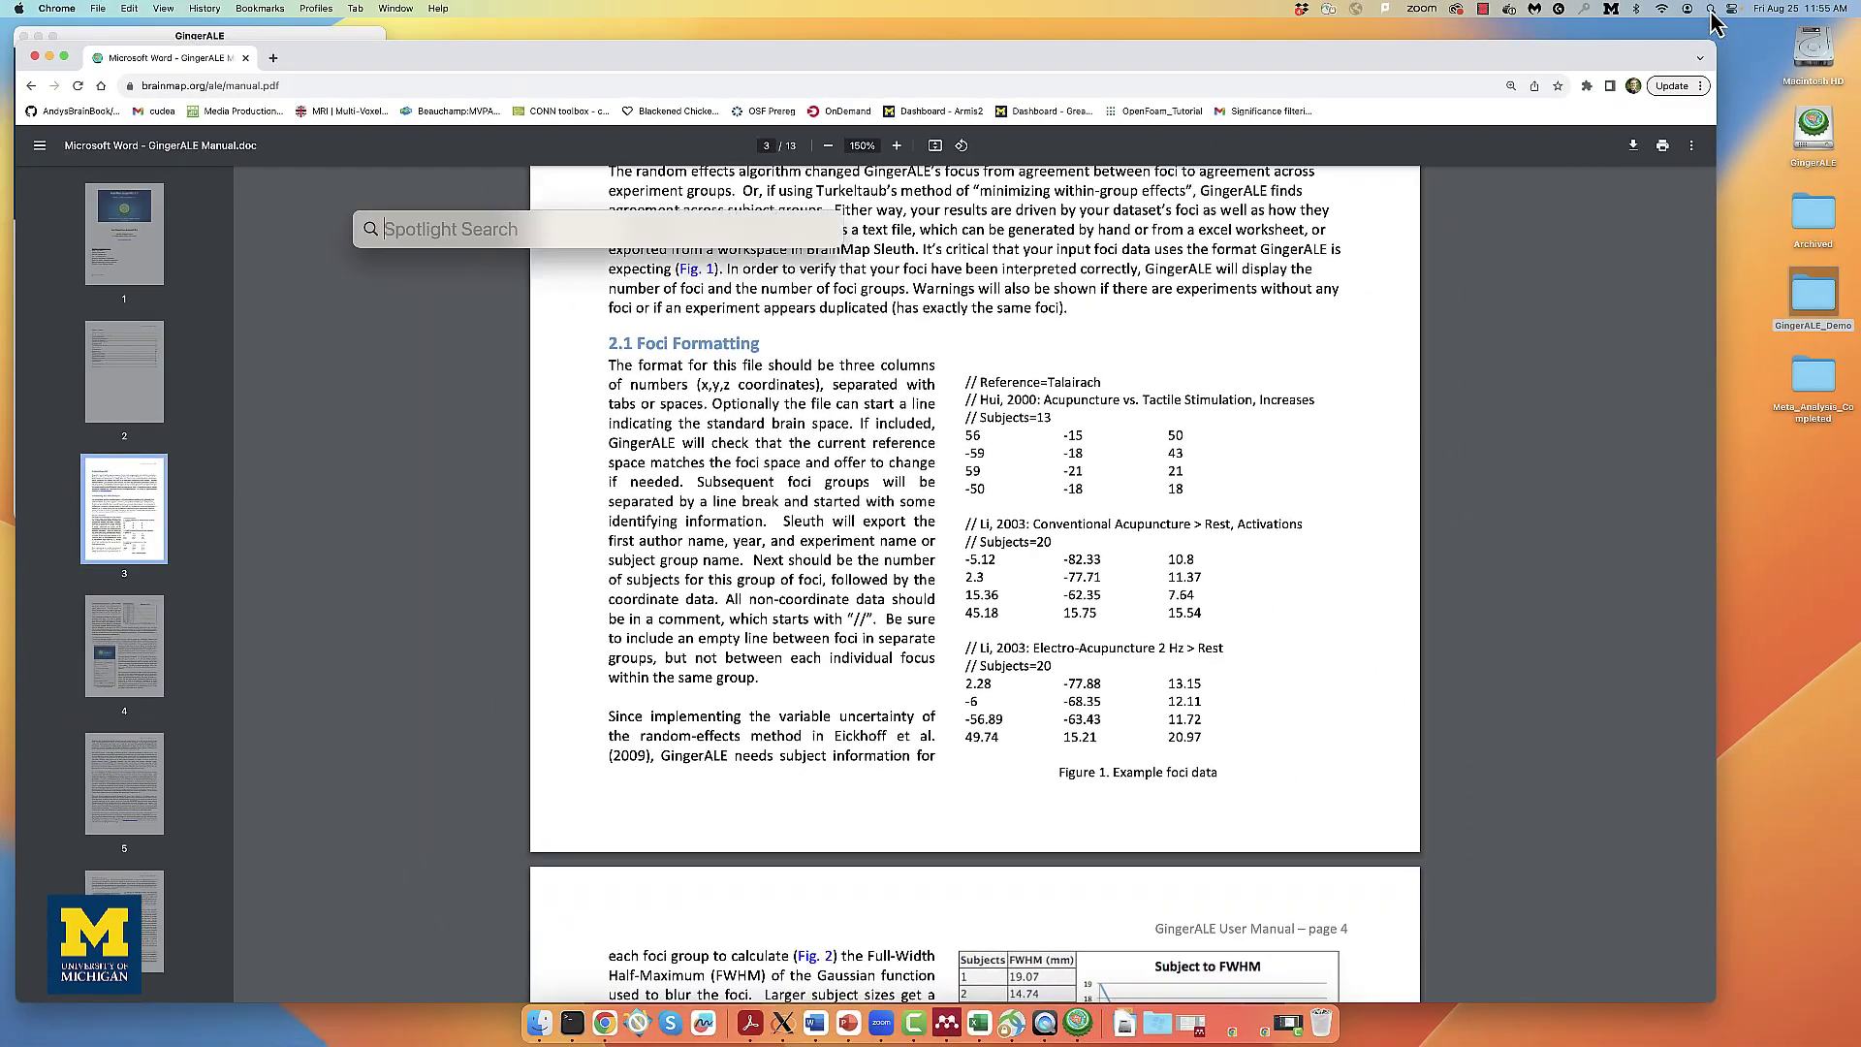
# Start a new plain-text TextEdit document.
pyautogui.click(1720, 4)
pyautogui.write('text')
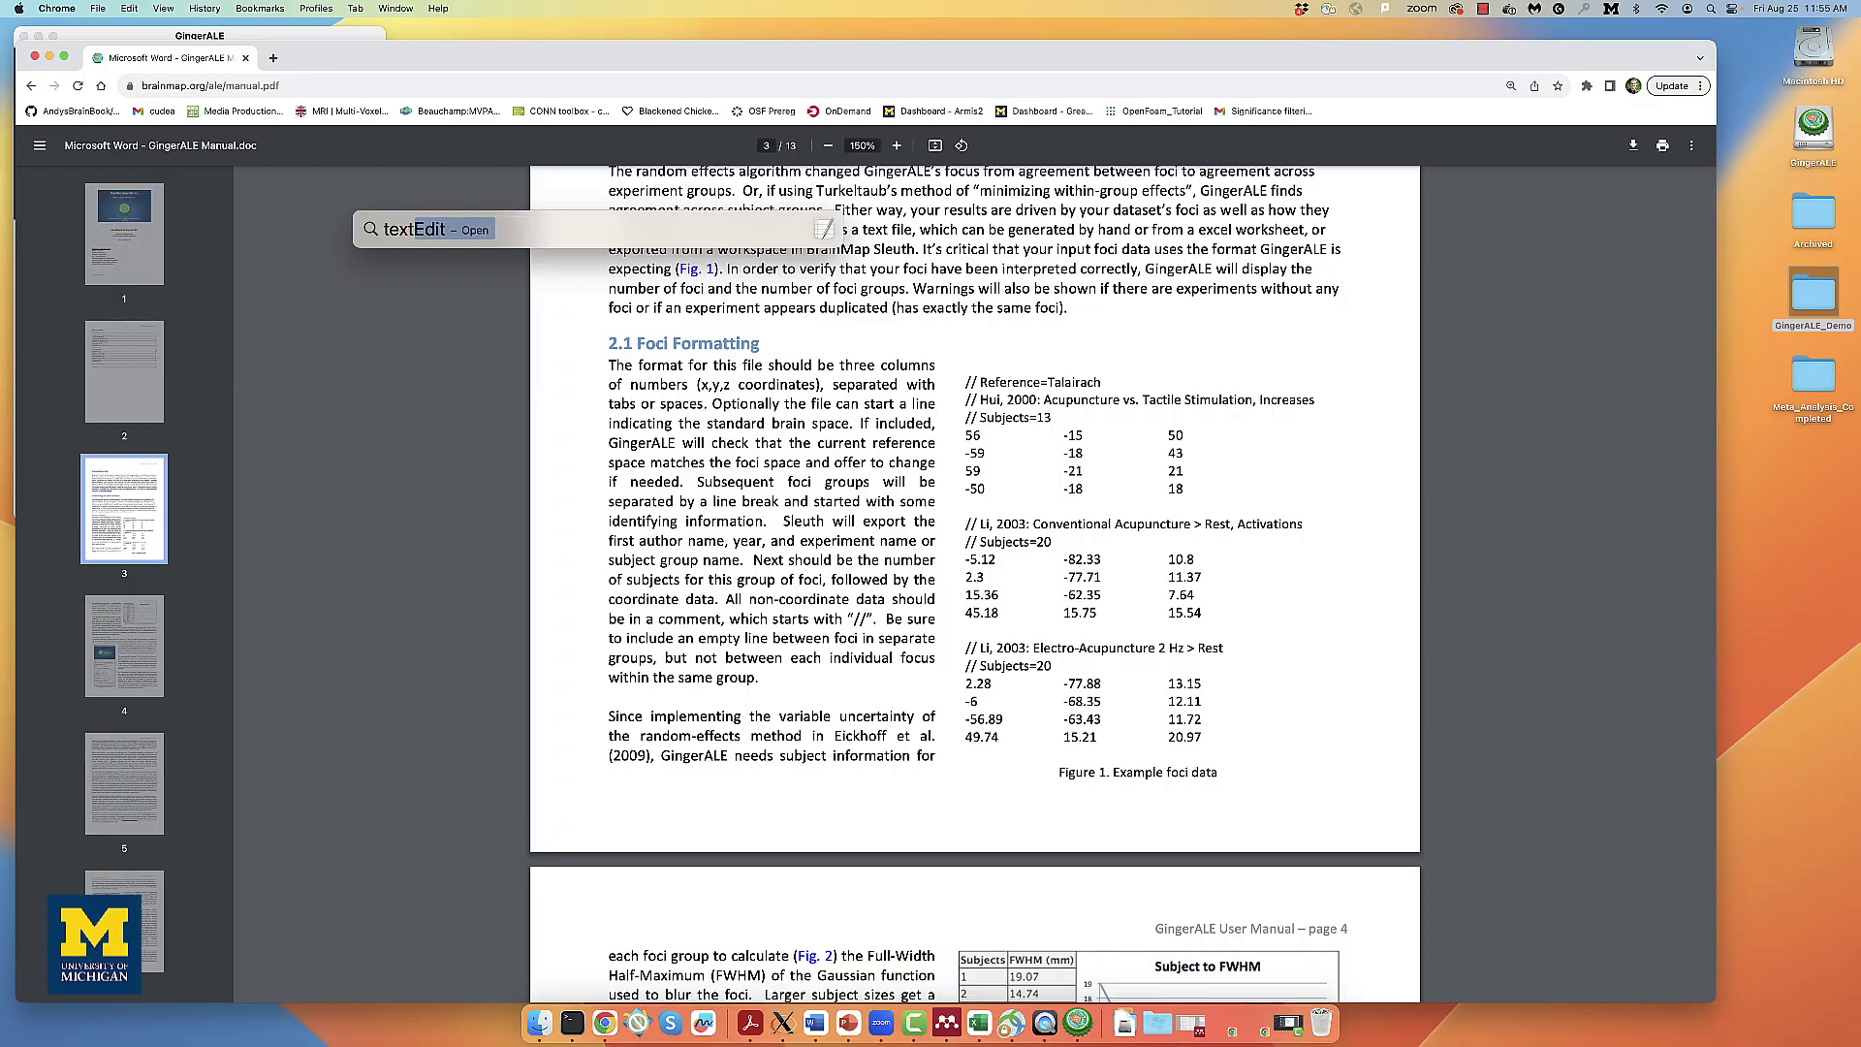
pyautogui.press('Return')
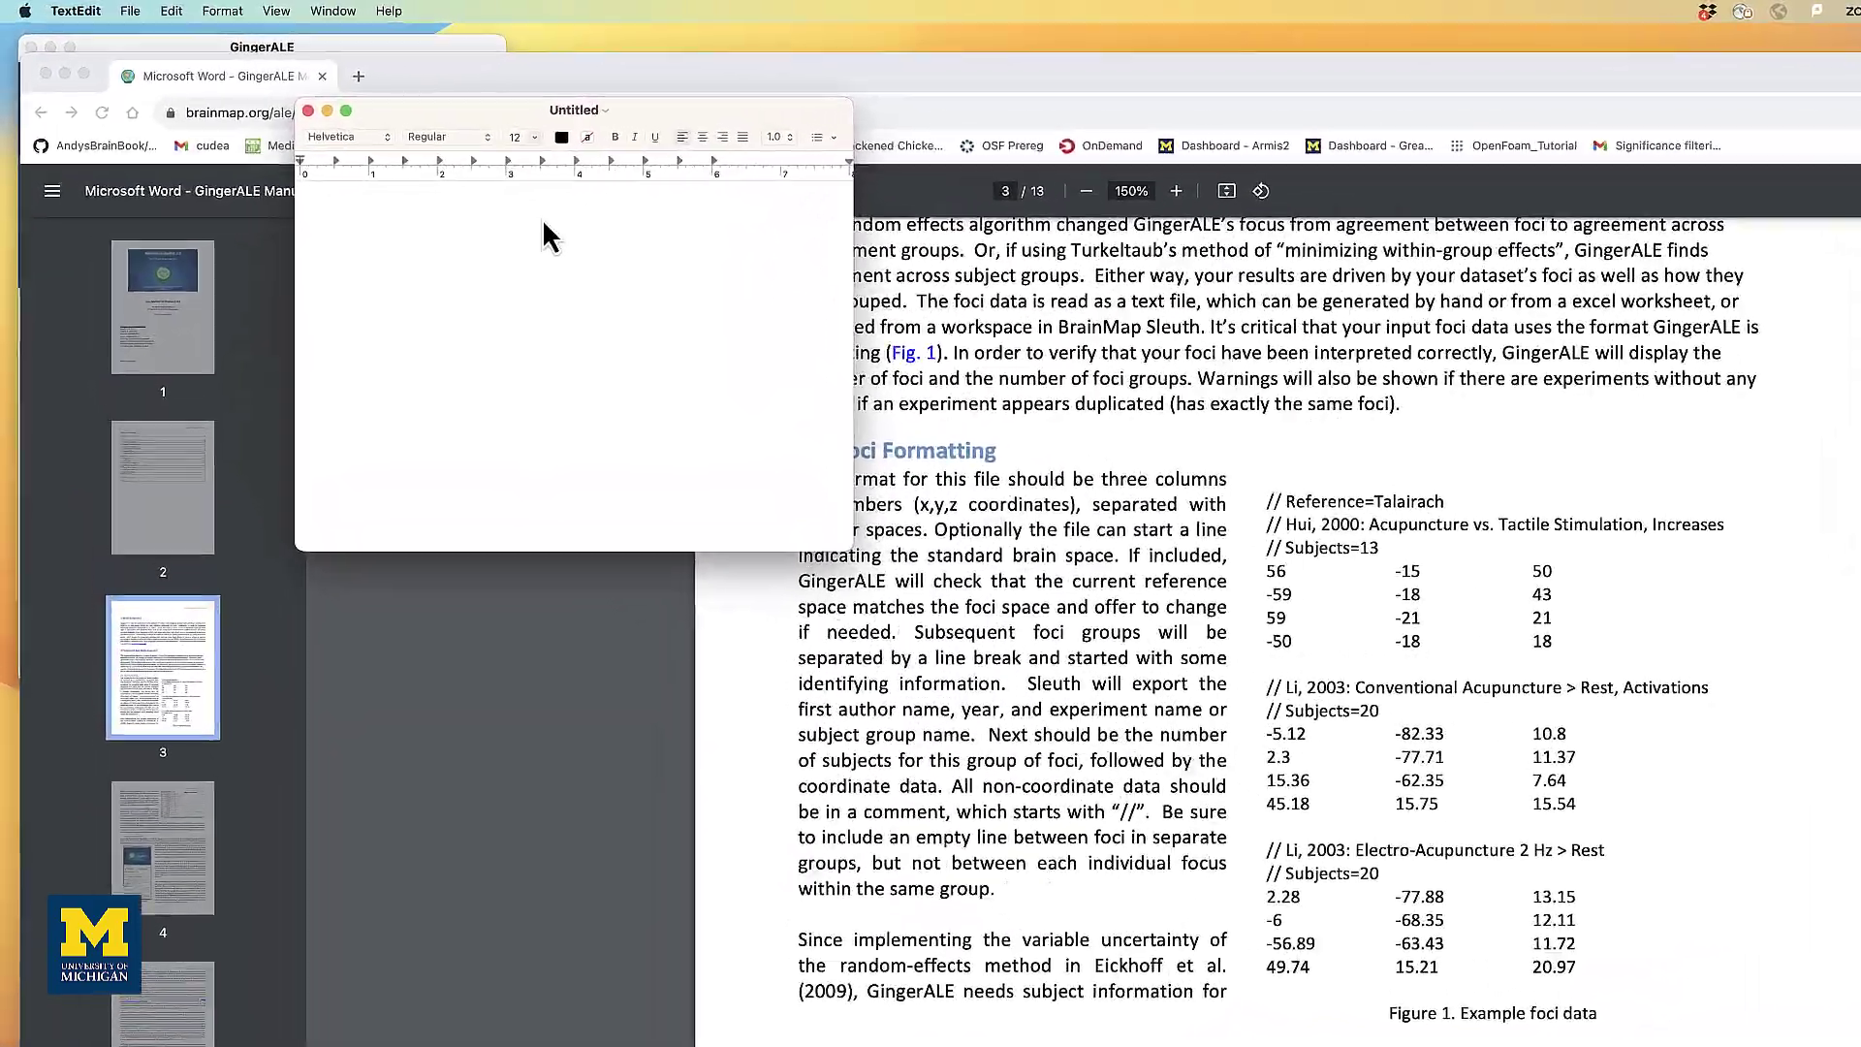
pyautogui.click(224, 12)
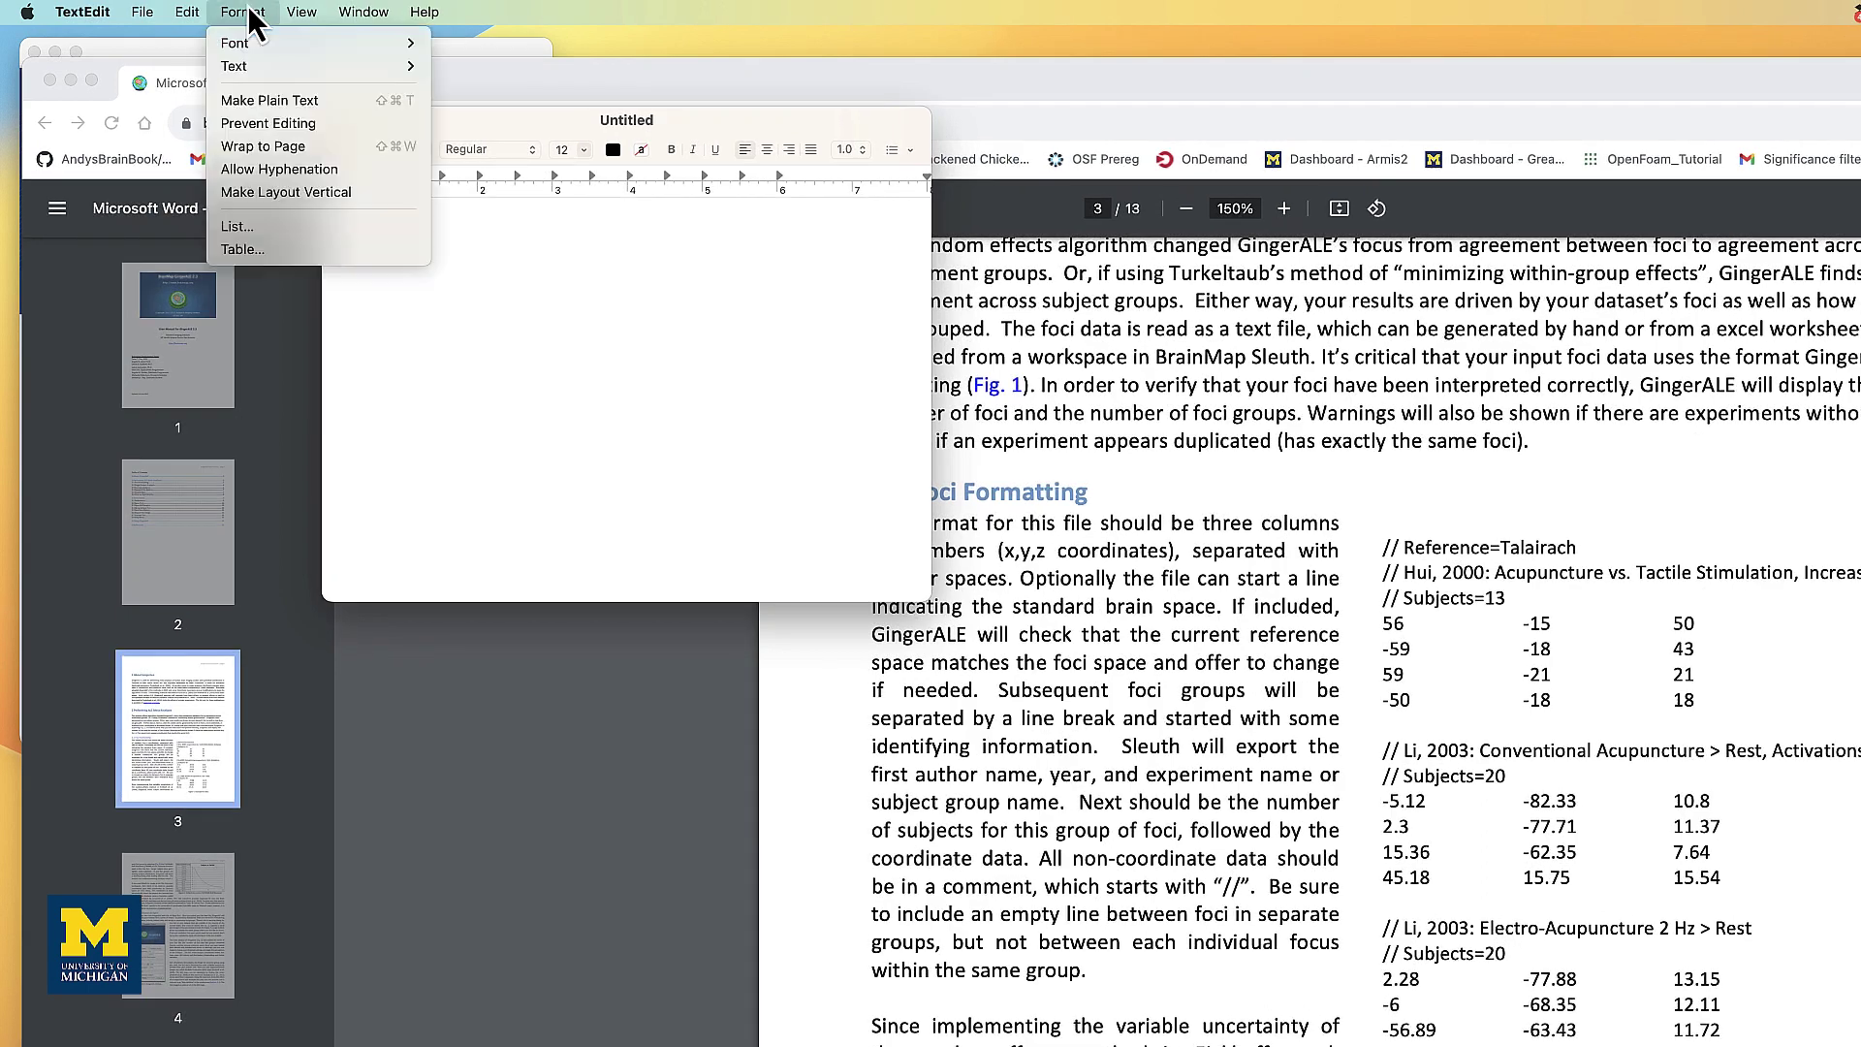
pyautogui.click(270, 101)
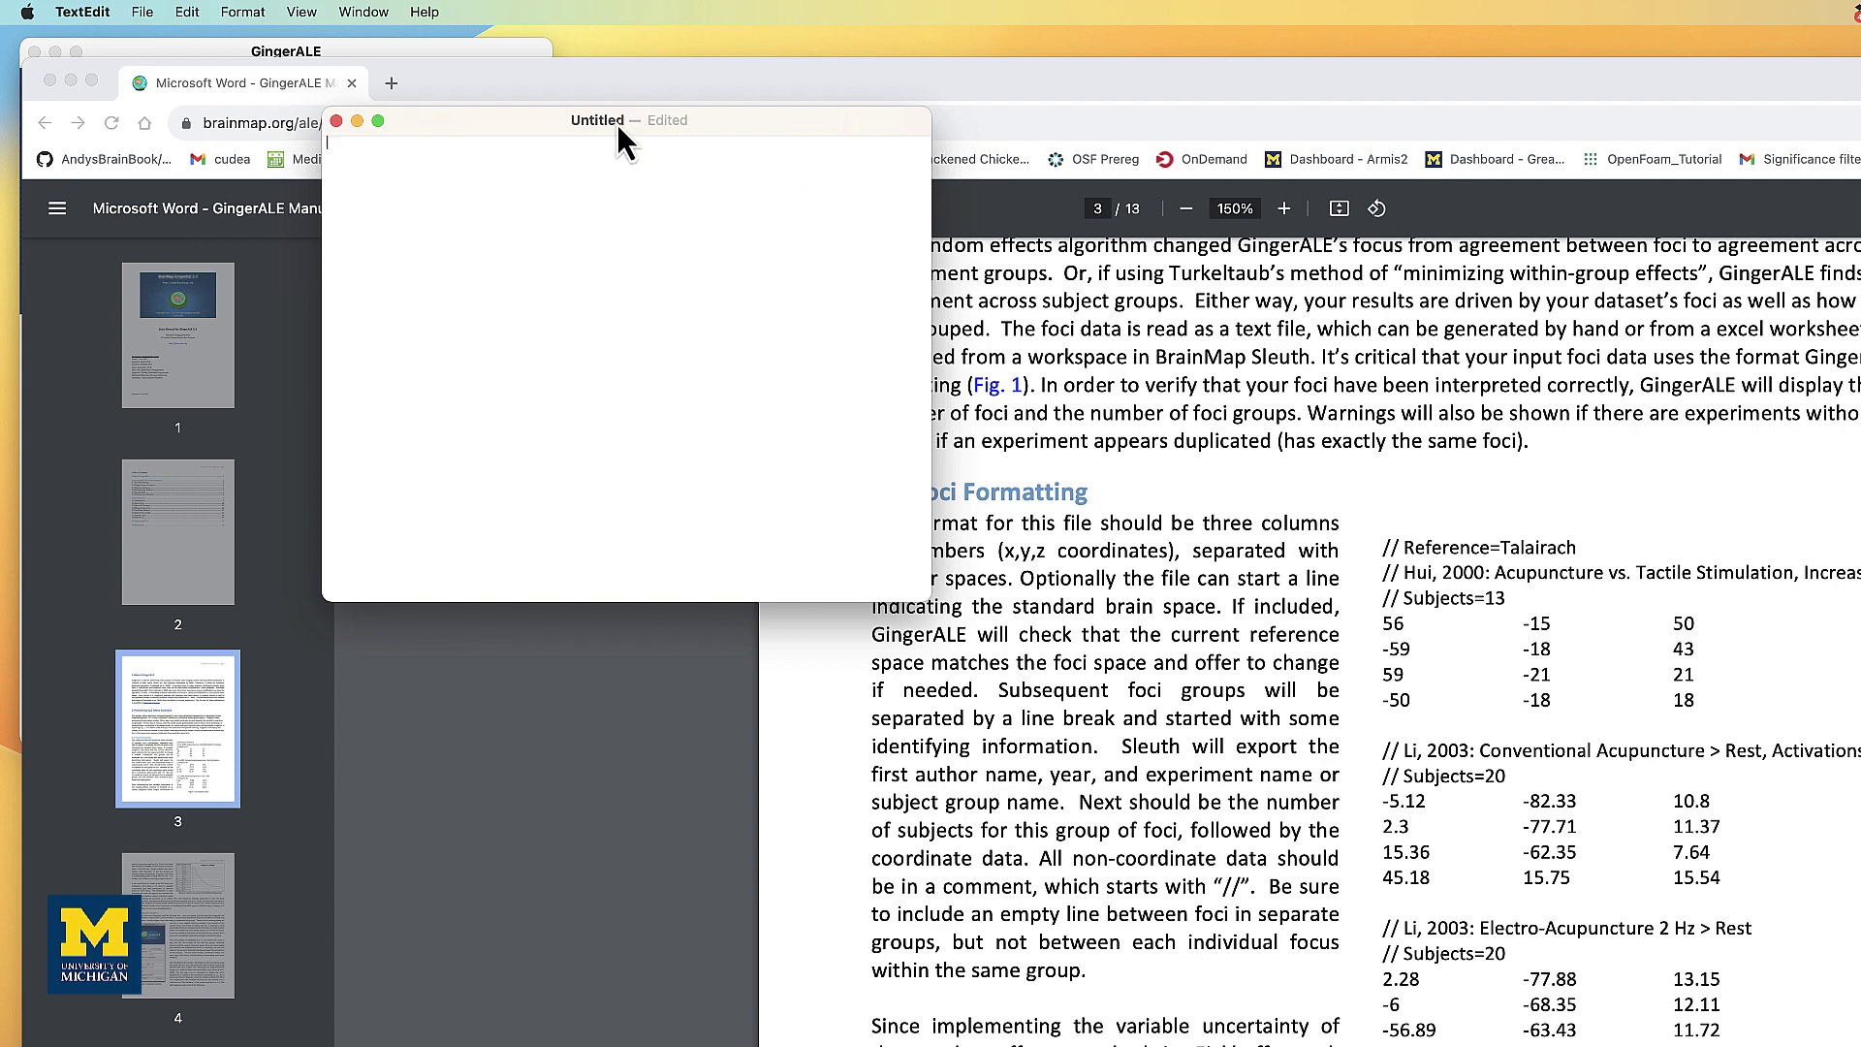
pyautogui.moveTo(718, 126); pyautogui.dragTo(769, 46)
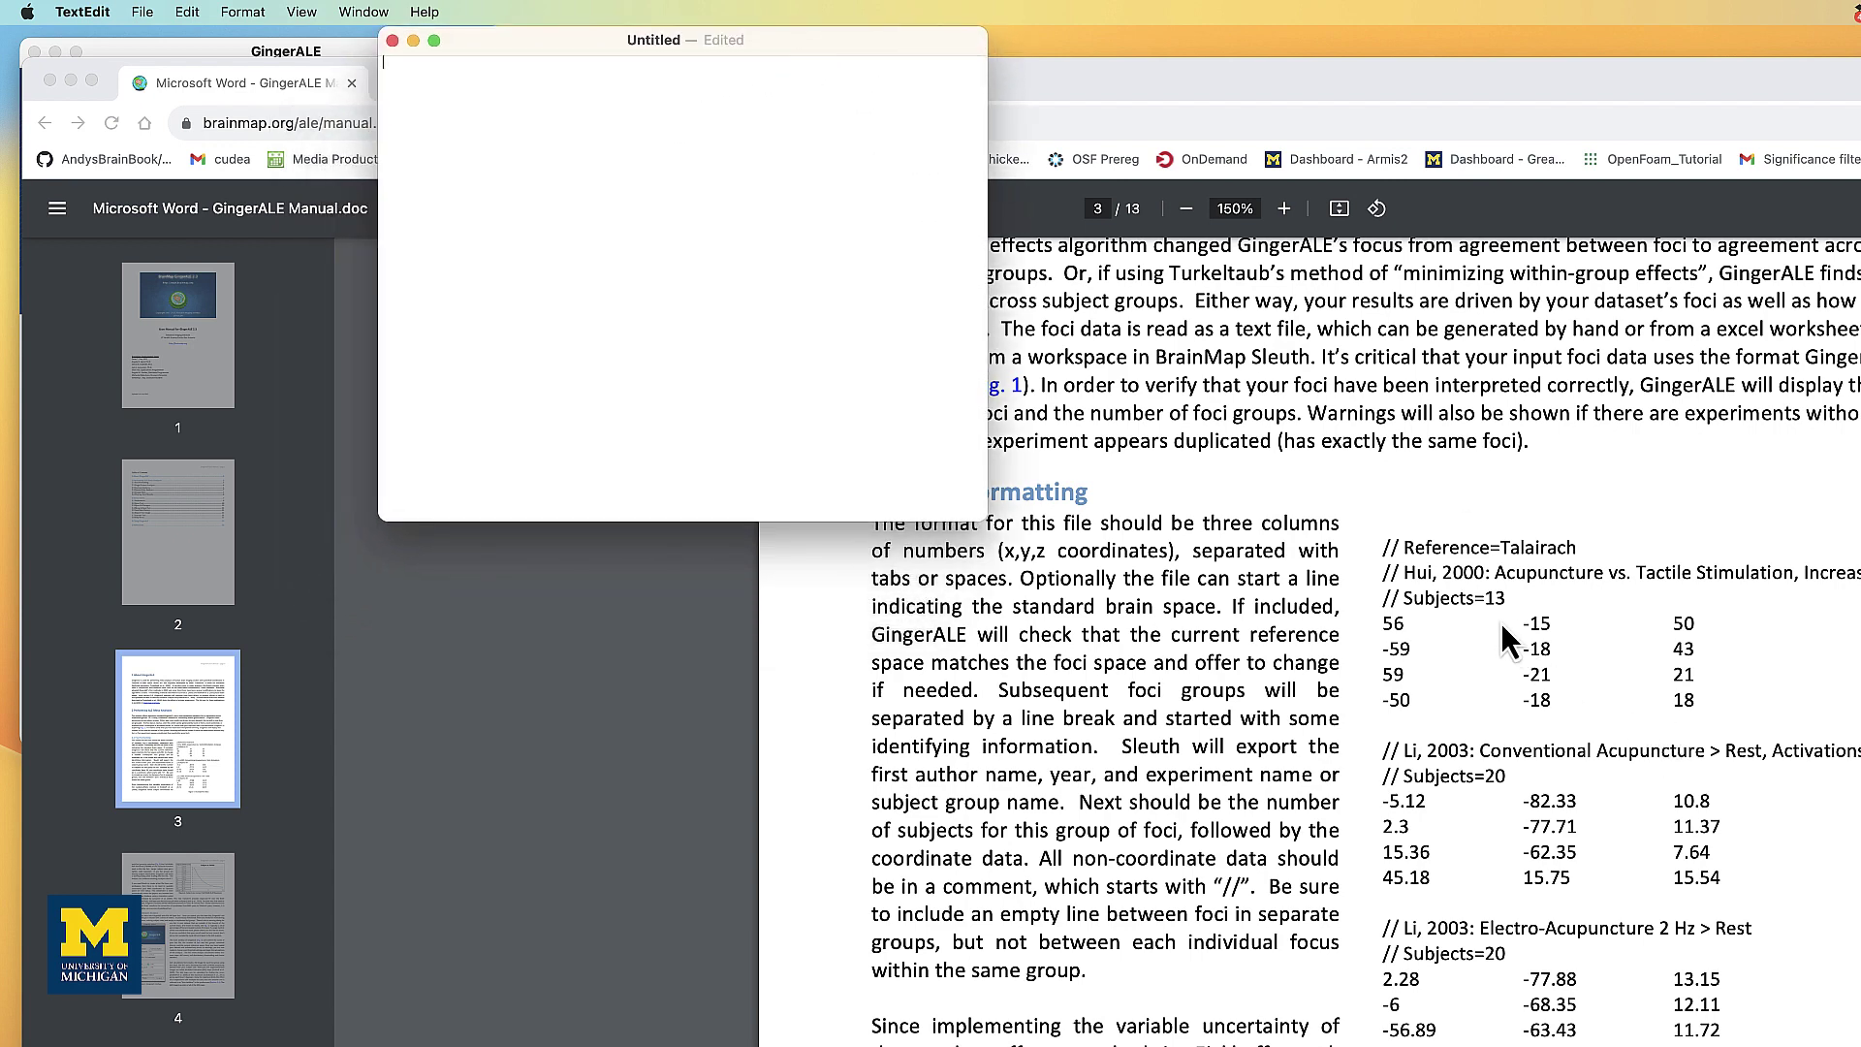
# Copy the manual's Figure 1 example foci data into the TextEdit document.
pyautogui.click(1404, 548)
pyautogui.moveTo(1401, 548); pyautogui.dragTo(1726, 1032)
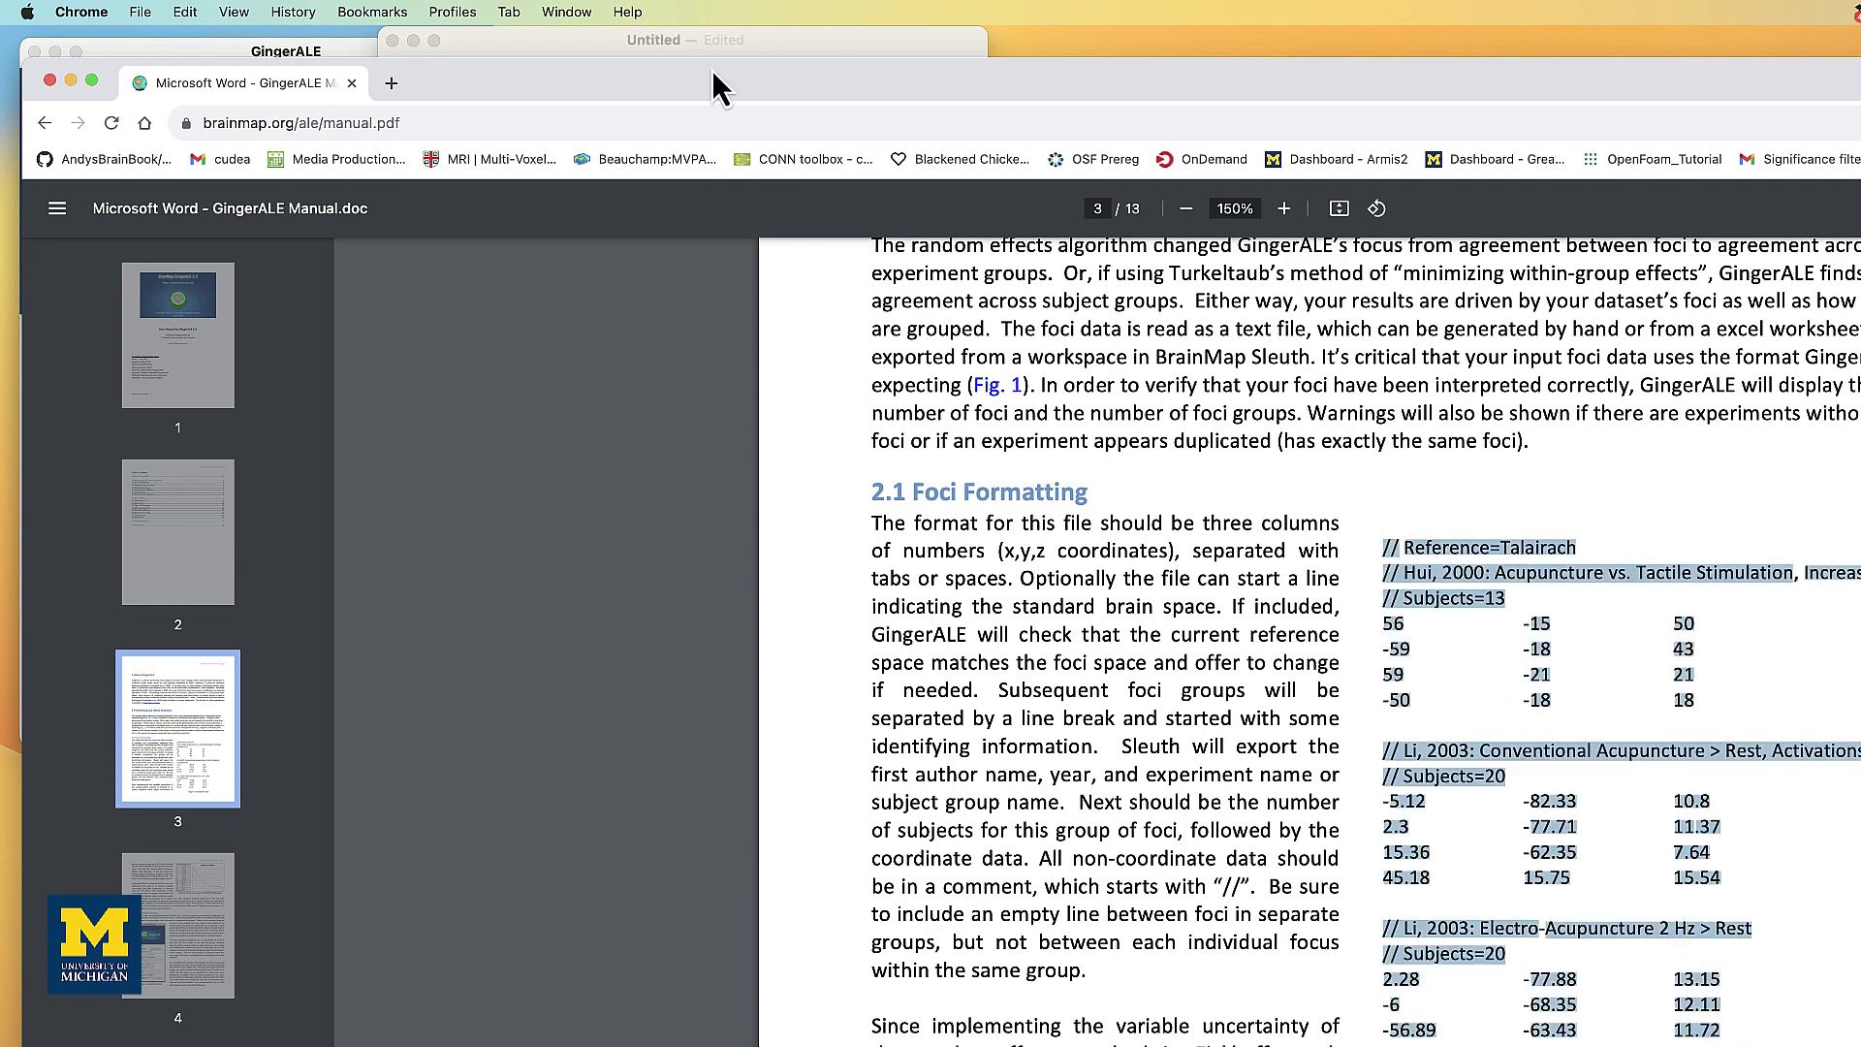
pyautogui.click(762, 55)
pyautogui.press('super+v')
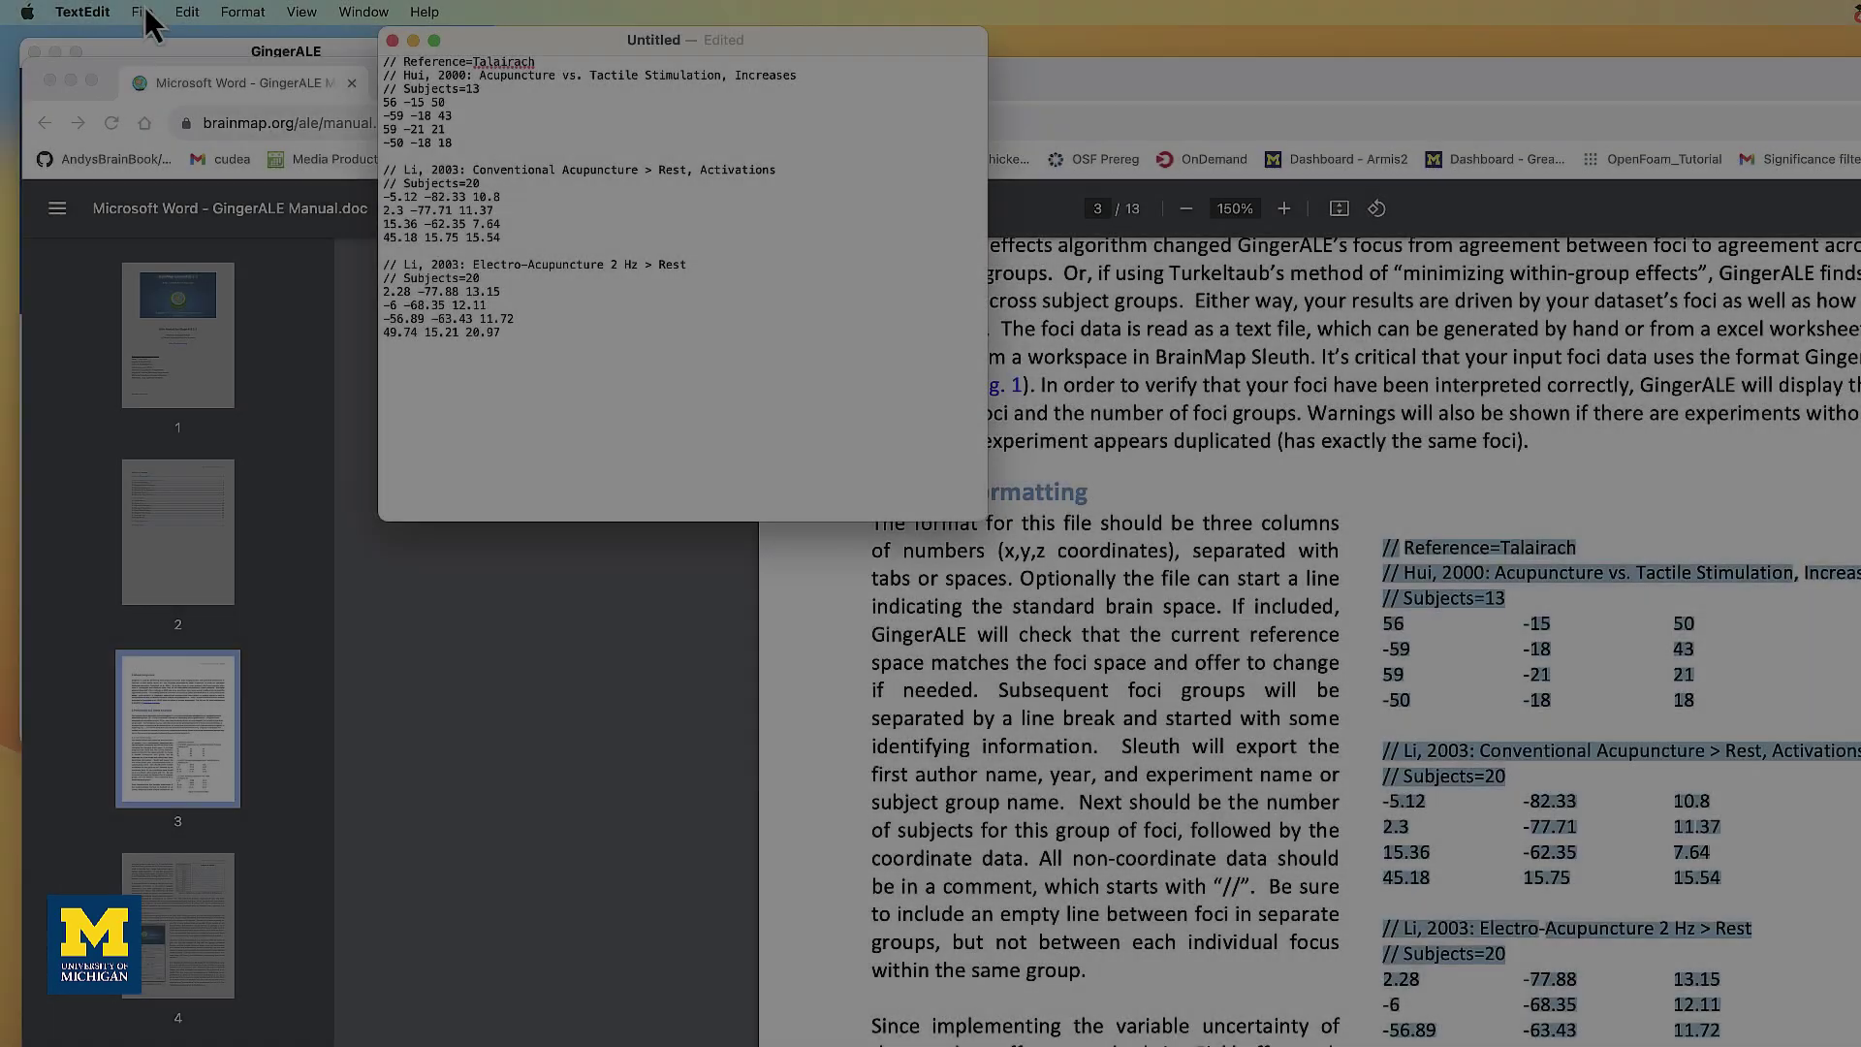
# Save the document as Acupuncture_Foci in the GingerALE_Demo folder.
pyautogui.click(143, 12)
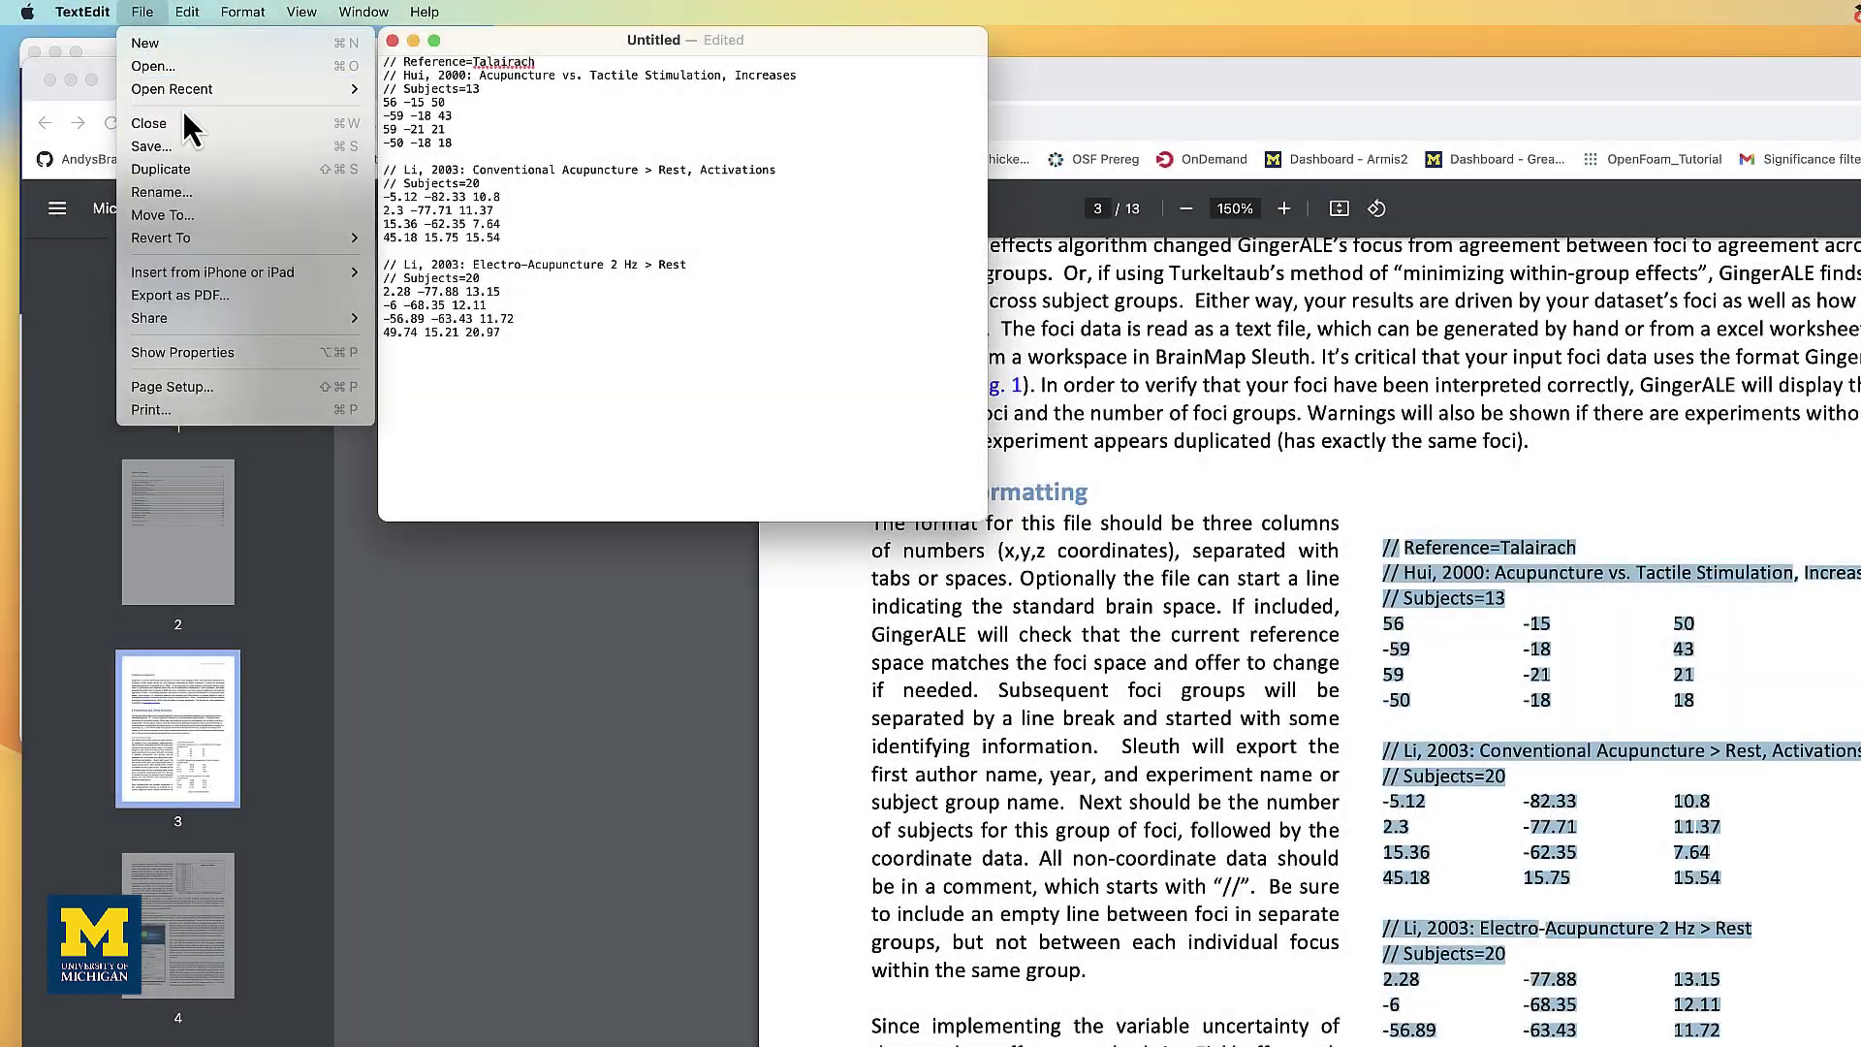
pyautogui.click(190, 147)
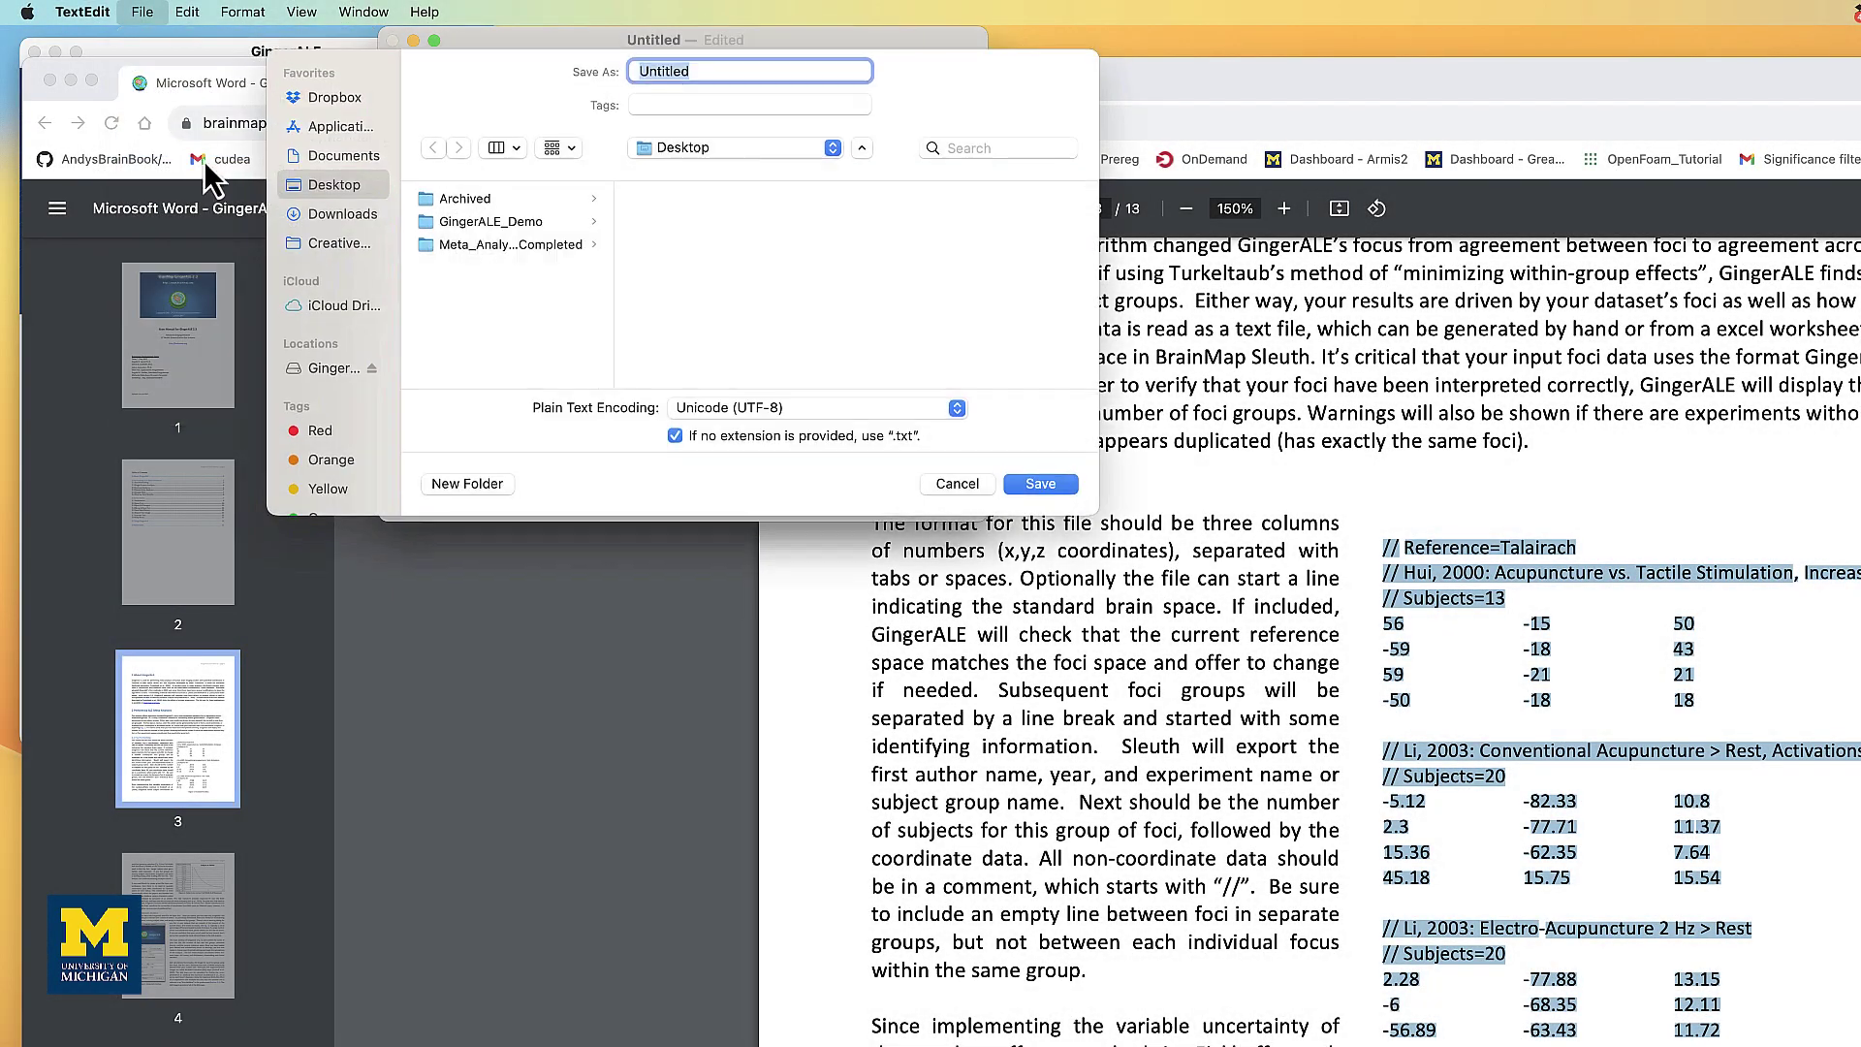
pyautogui.click(502, 233)
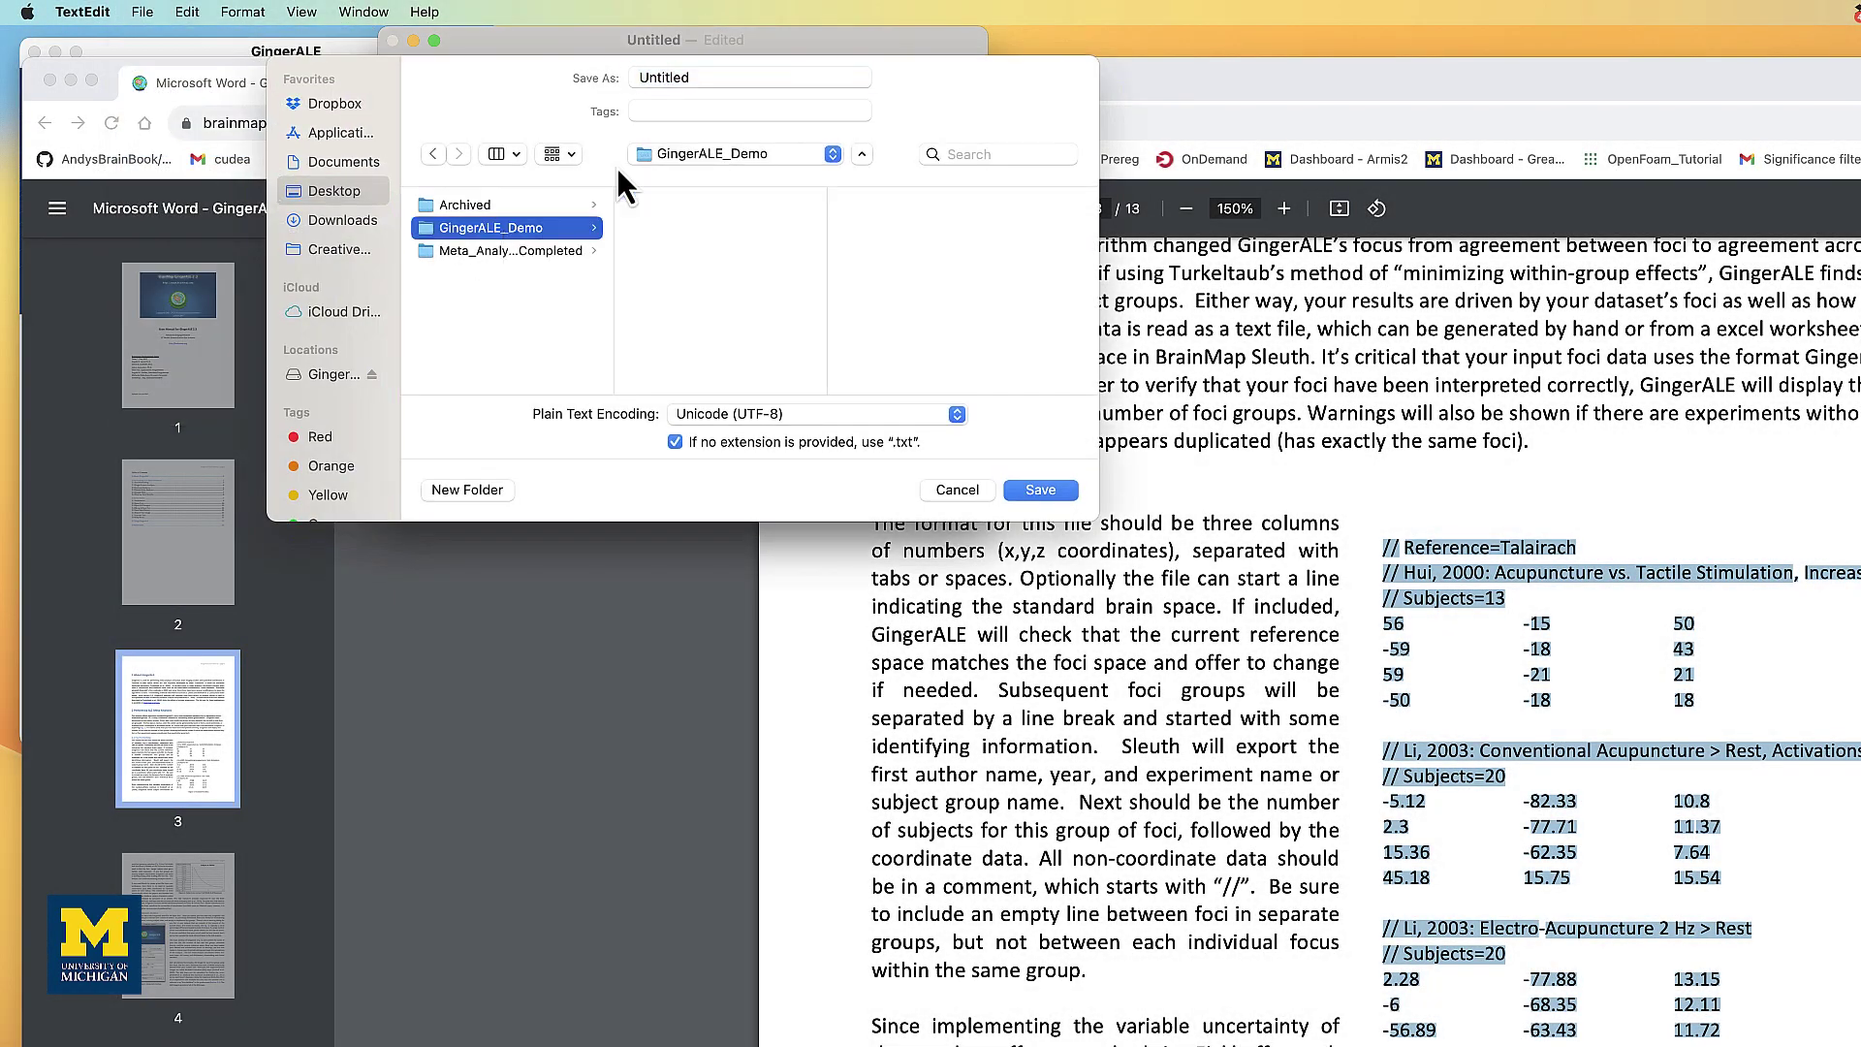
pyautogui.doubleClick(729, 79)
pyautogui.write('Ac')
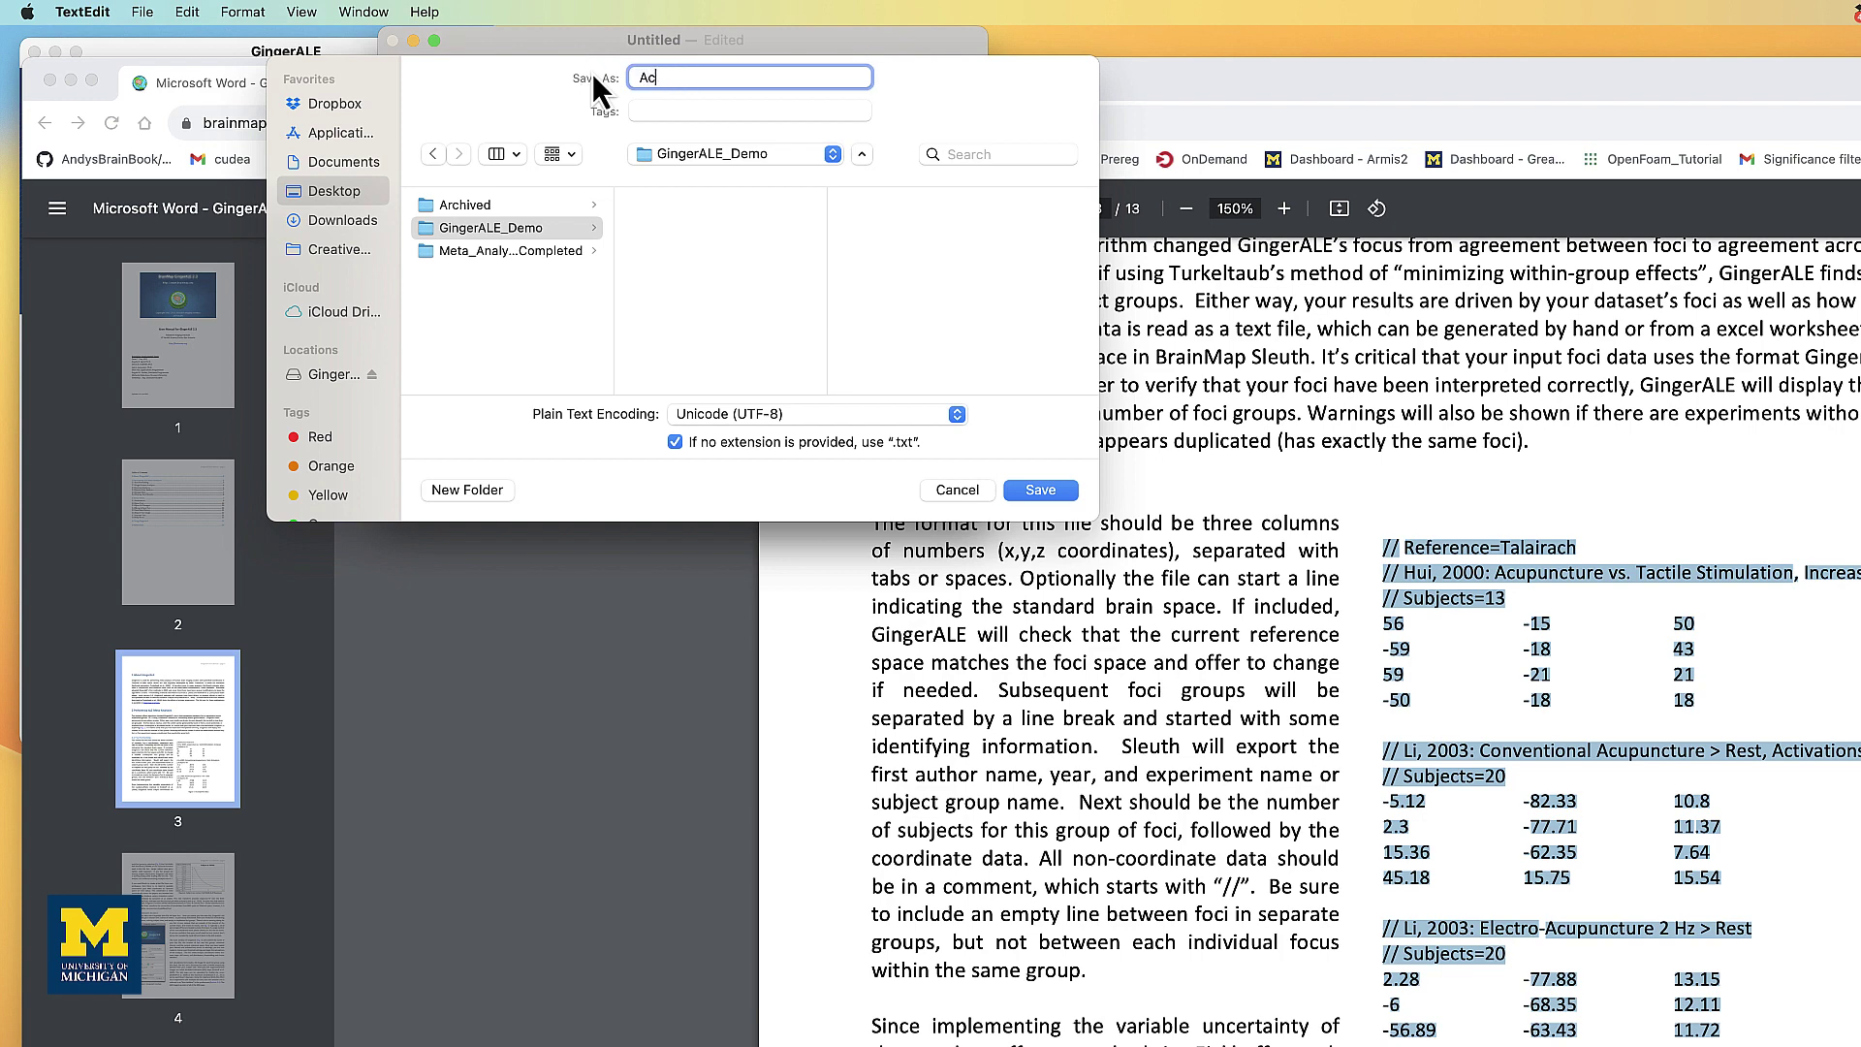
pyautogui.write('upuncture_Foci')
pyautogui.press('Return')
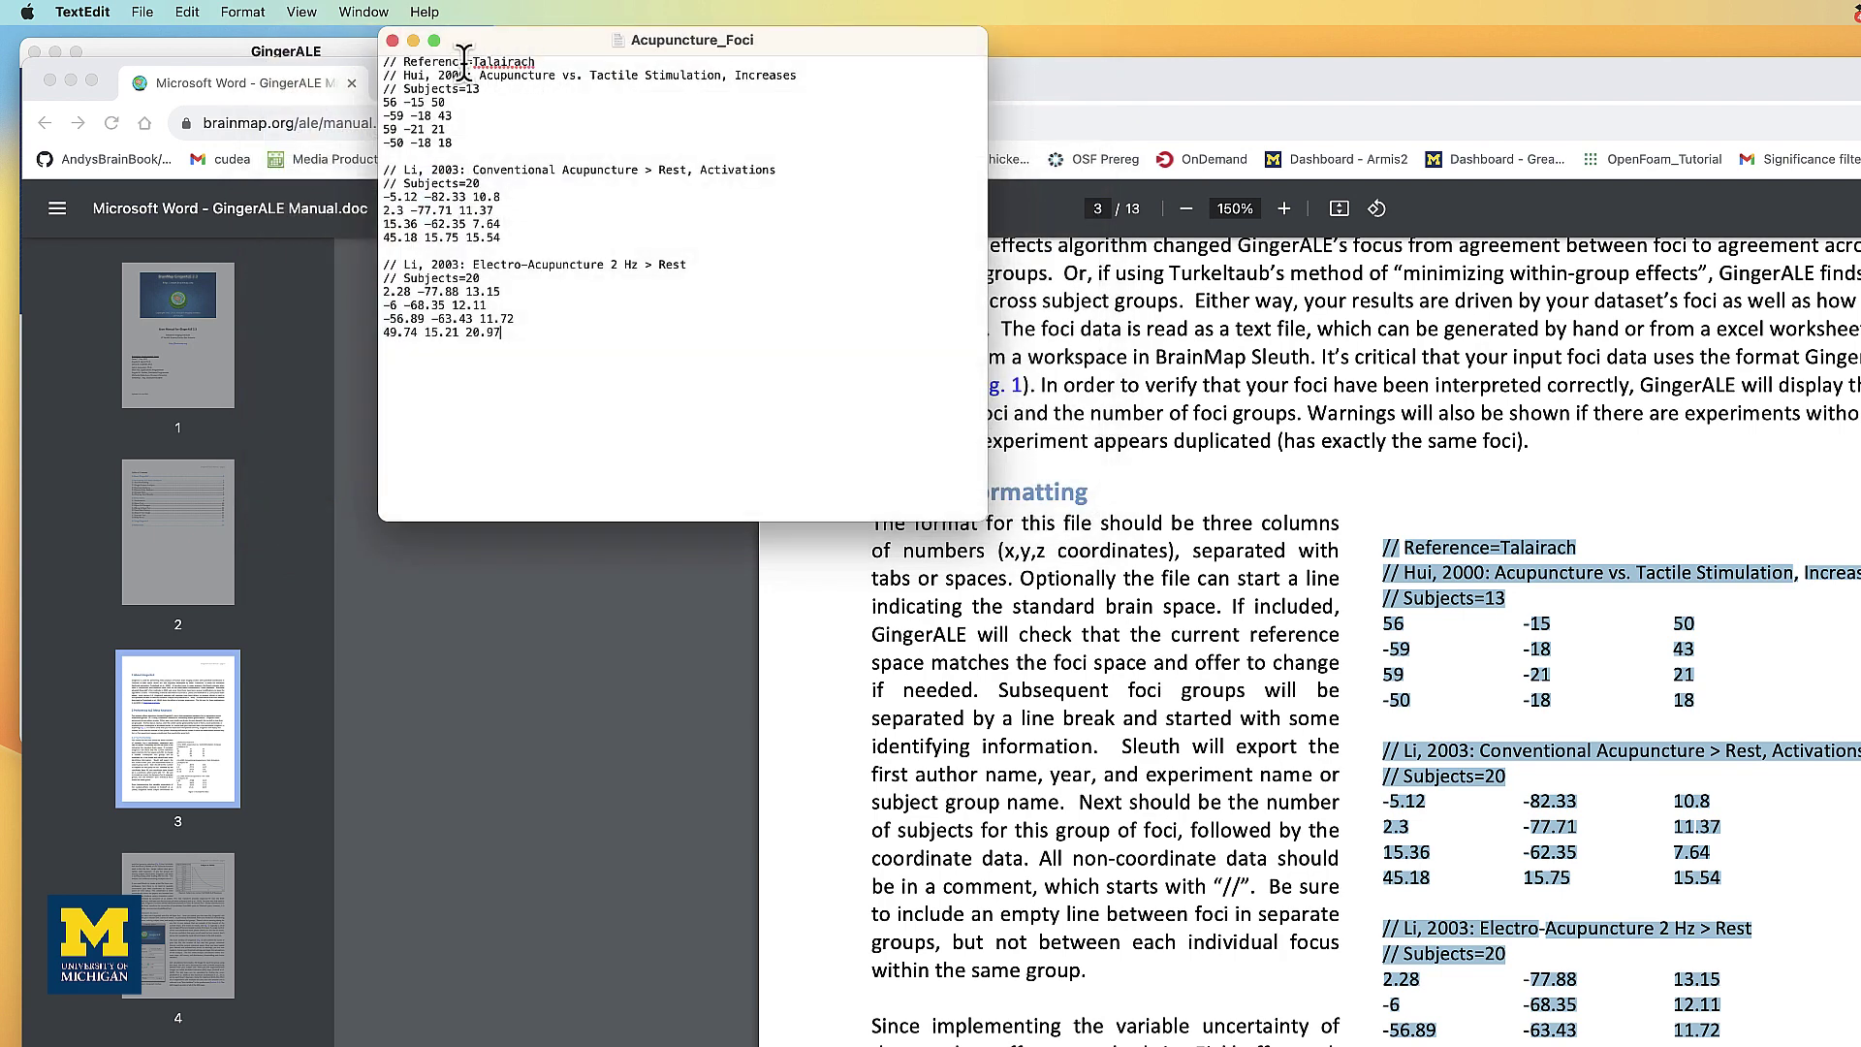
# Open Acupuncture_Foci from Desktop/GingerALE_Demo as GingerALE's foci dataset.
pyautogui.click(392, 41)
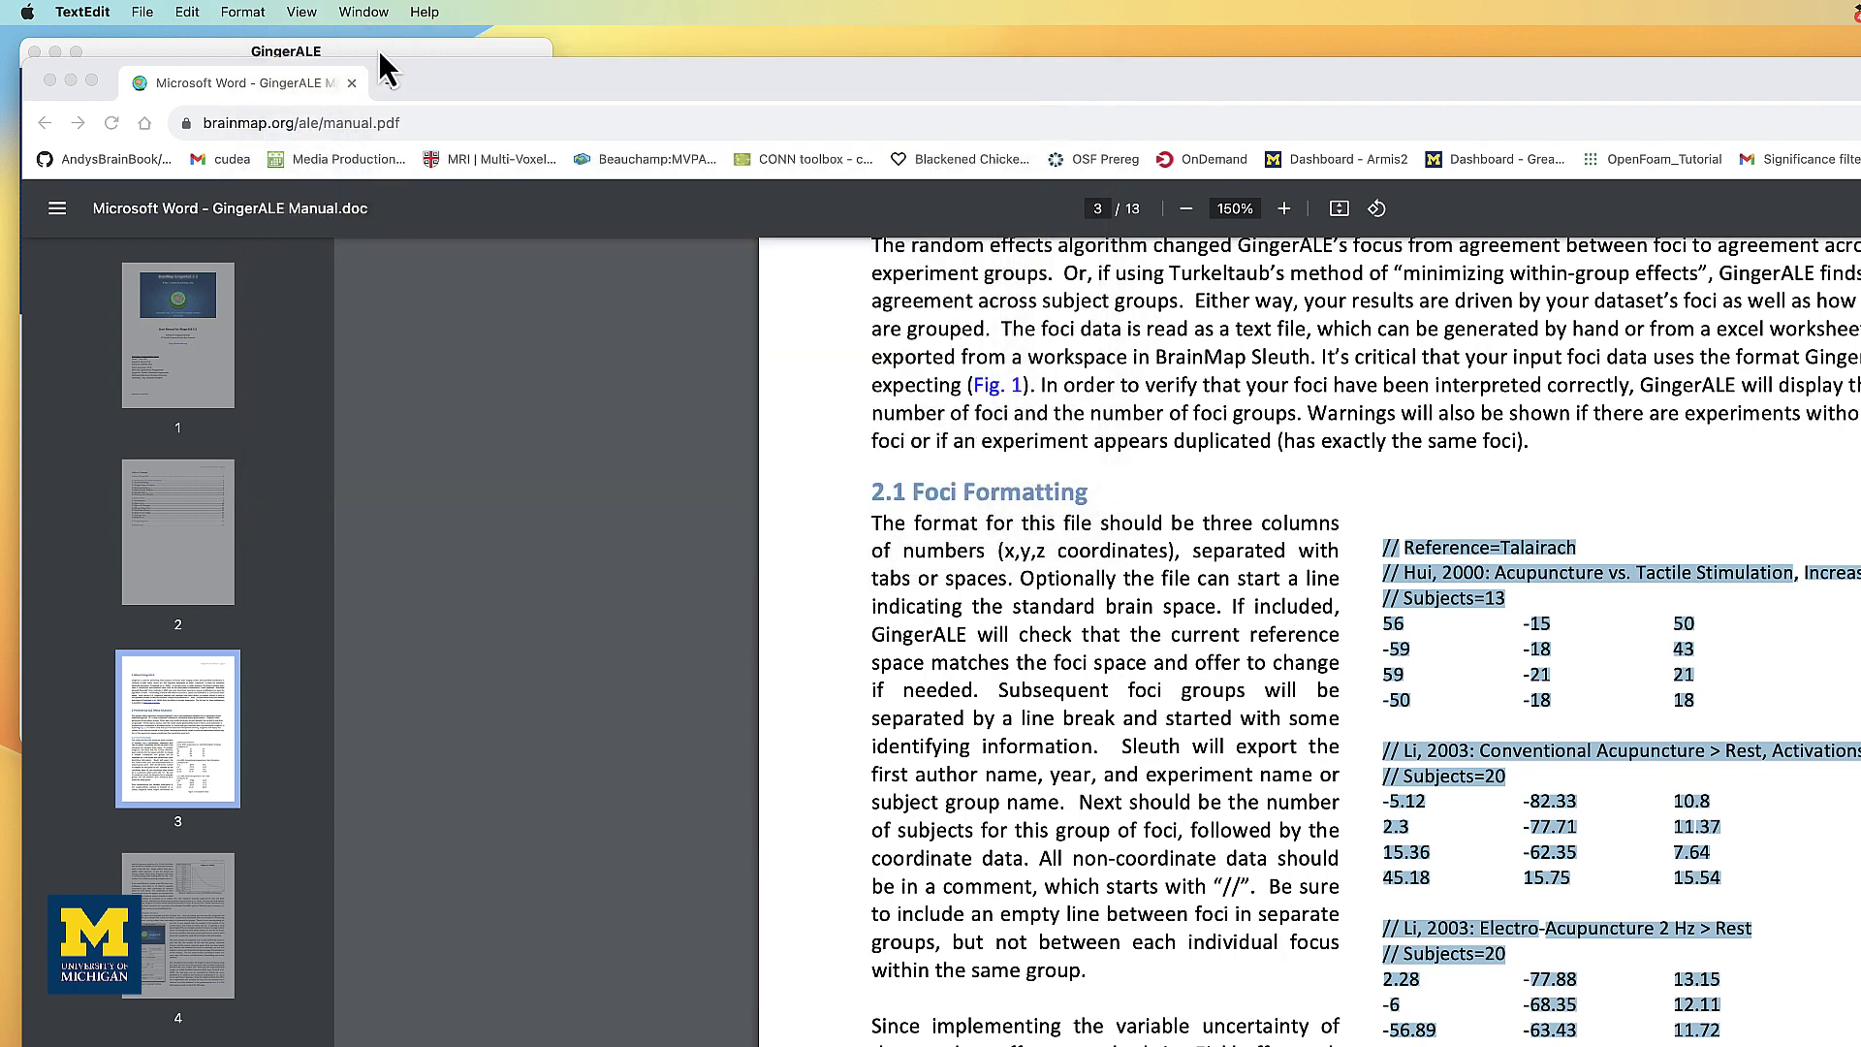
pyautogui.click(378, 52)
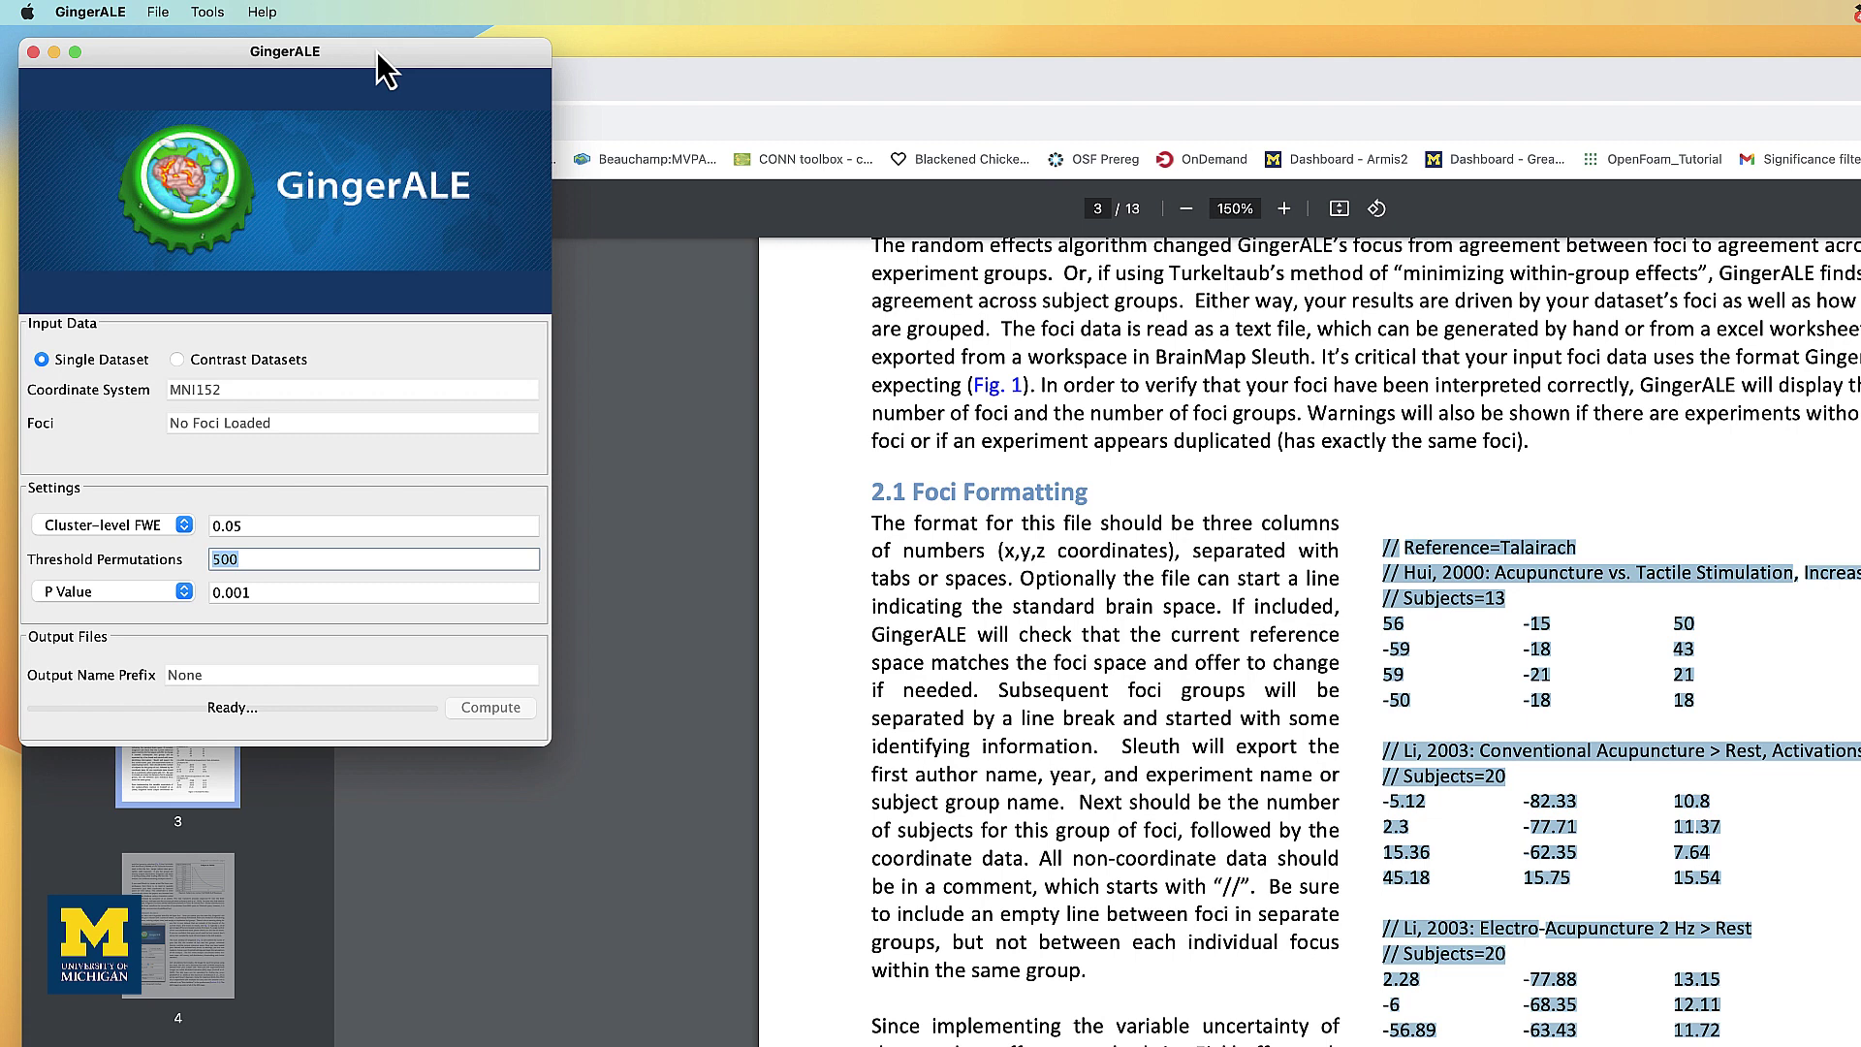
pyautogui.click(157, 12)
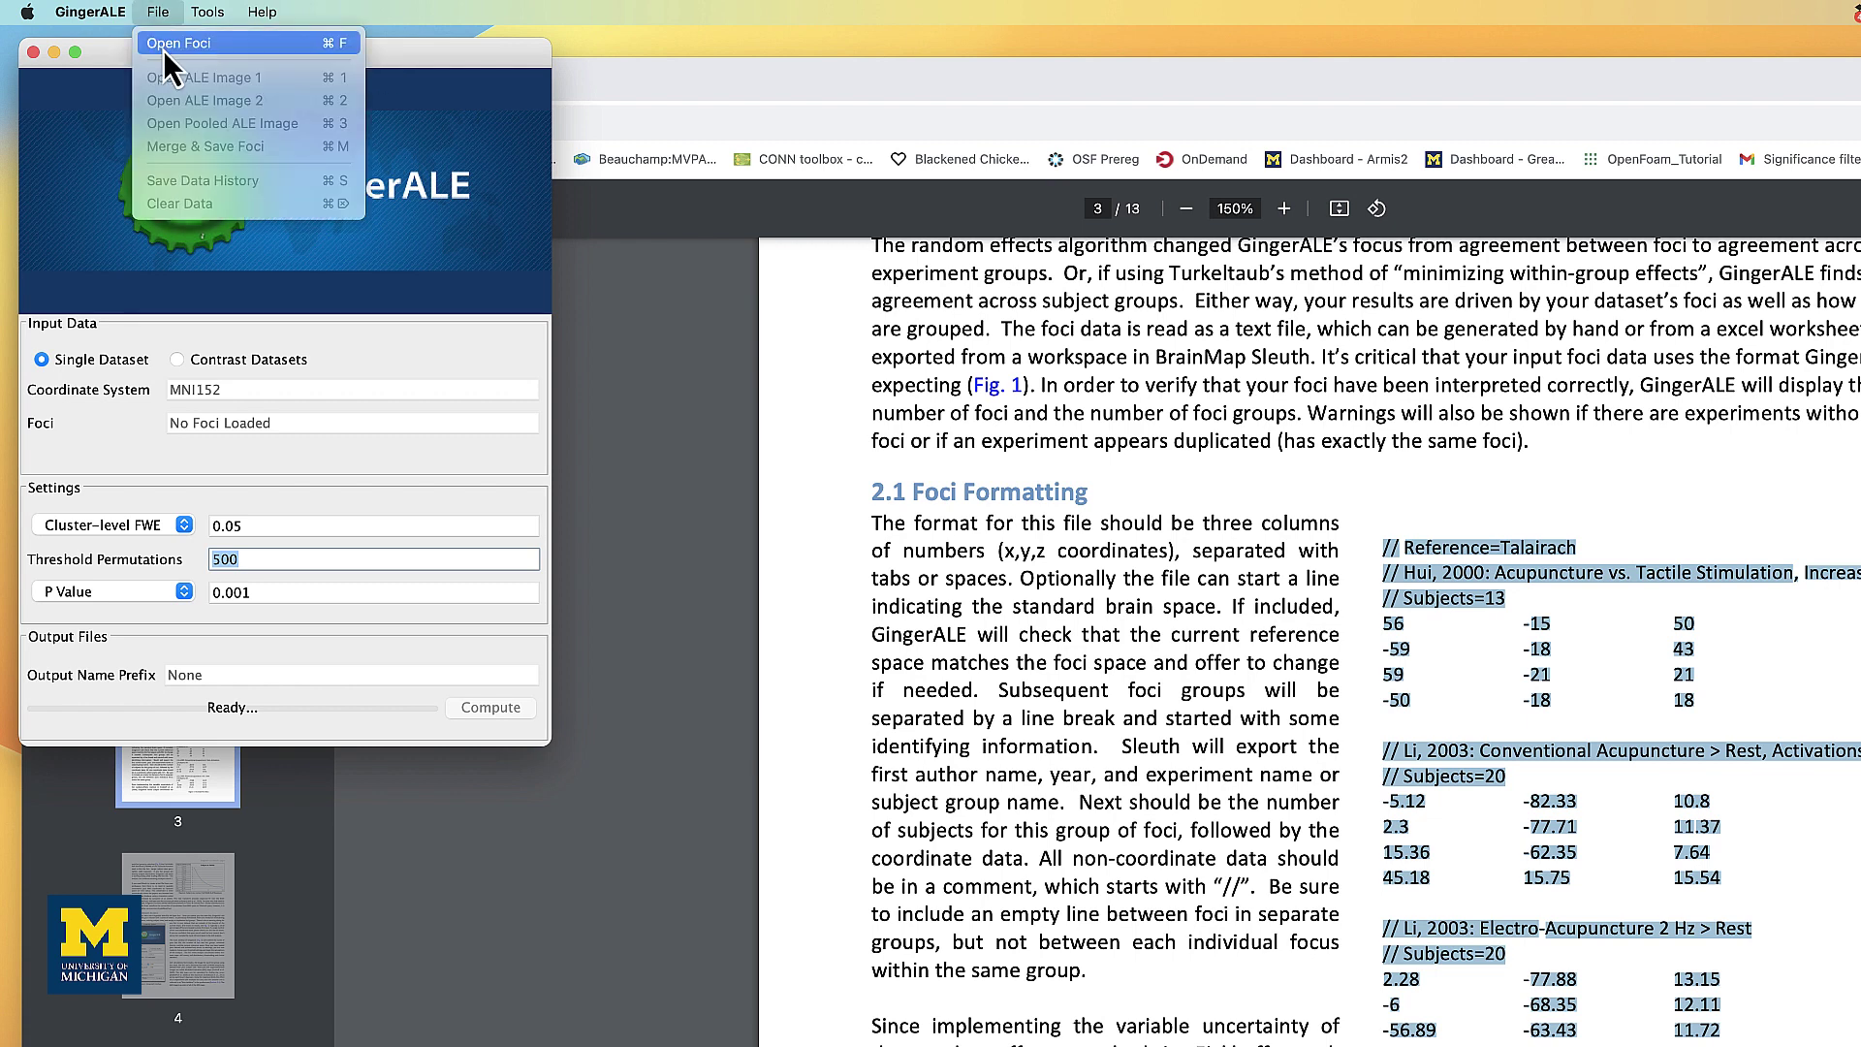
pyautogui.click(165, 48)
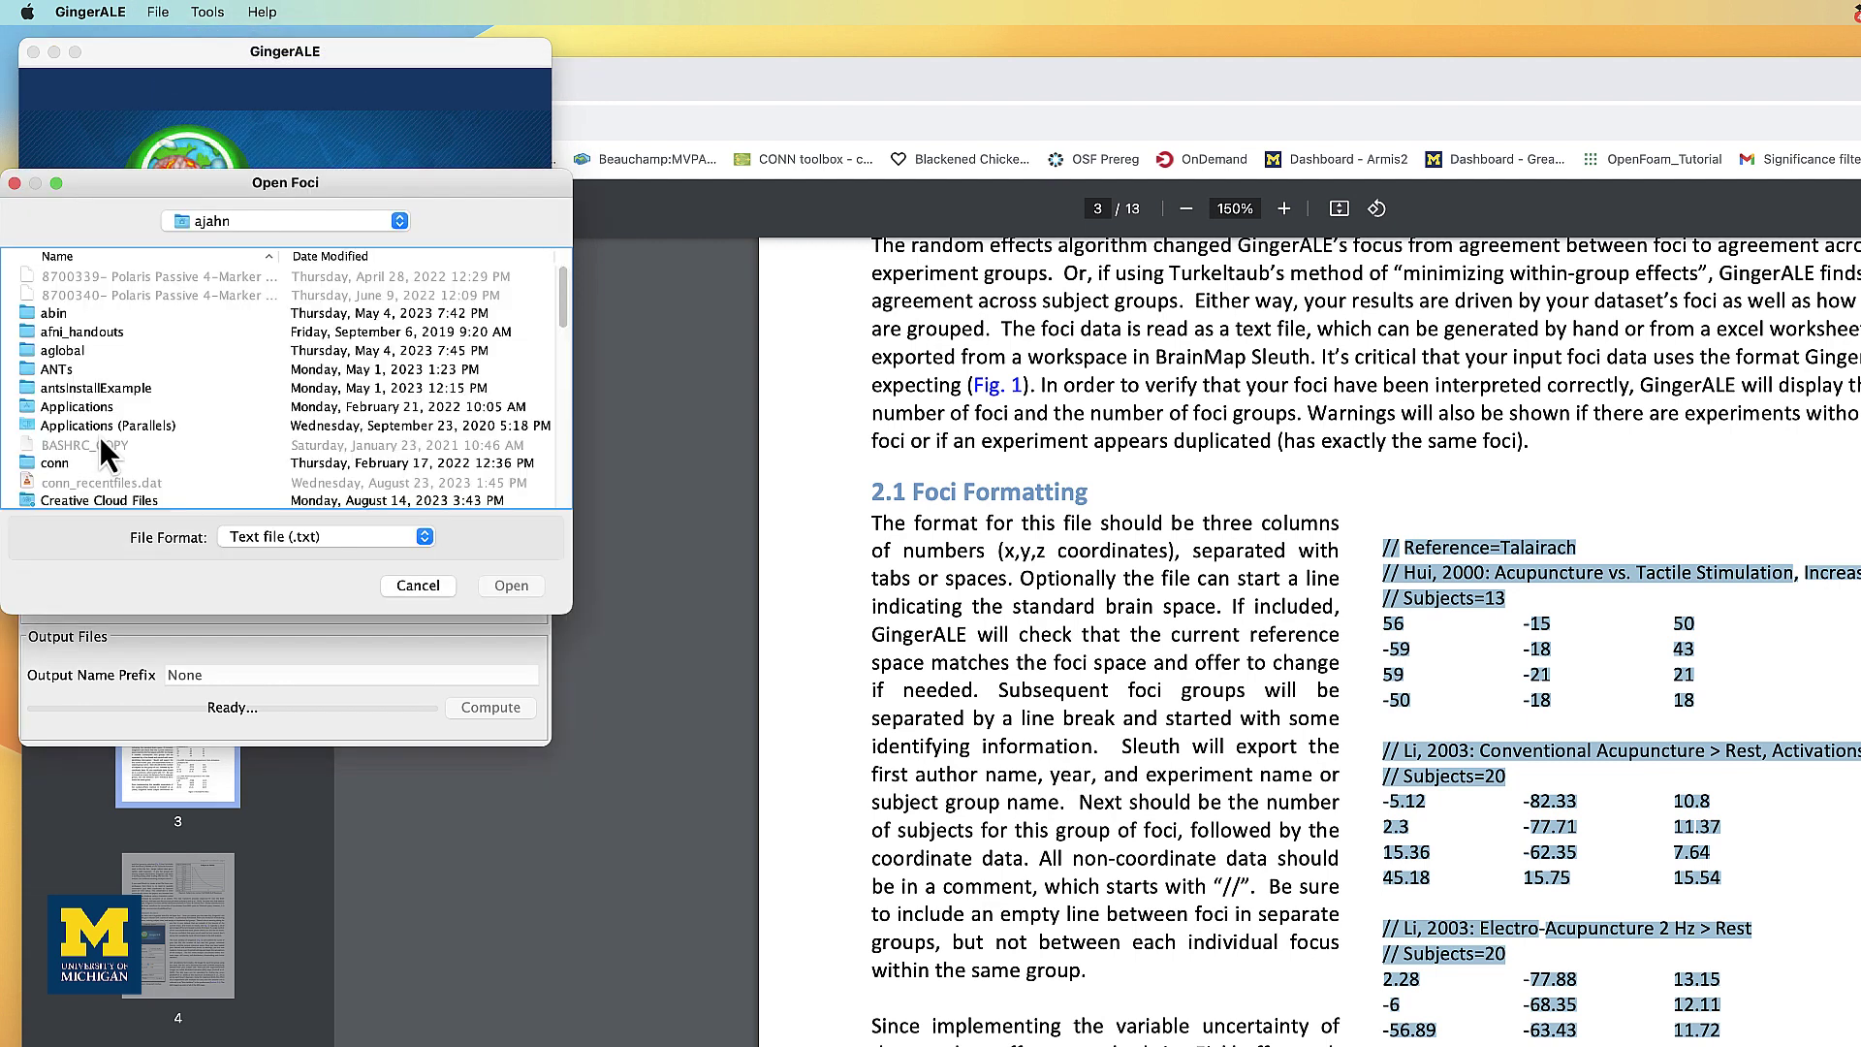
pyautogui.scroll(-3, 101, 436)
pyautogui.doubleClick(80, 446)
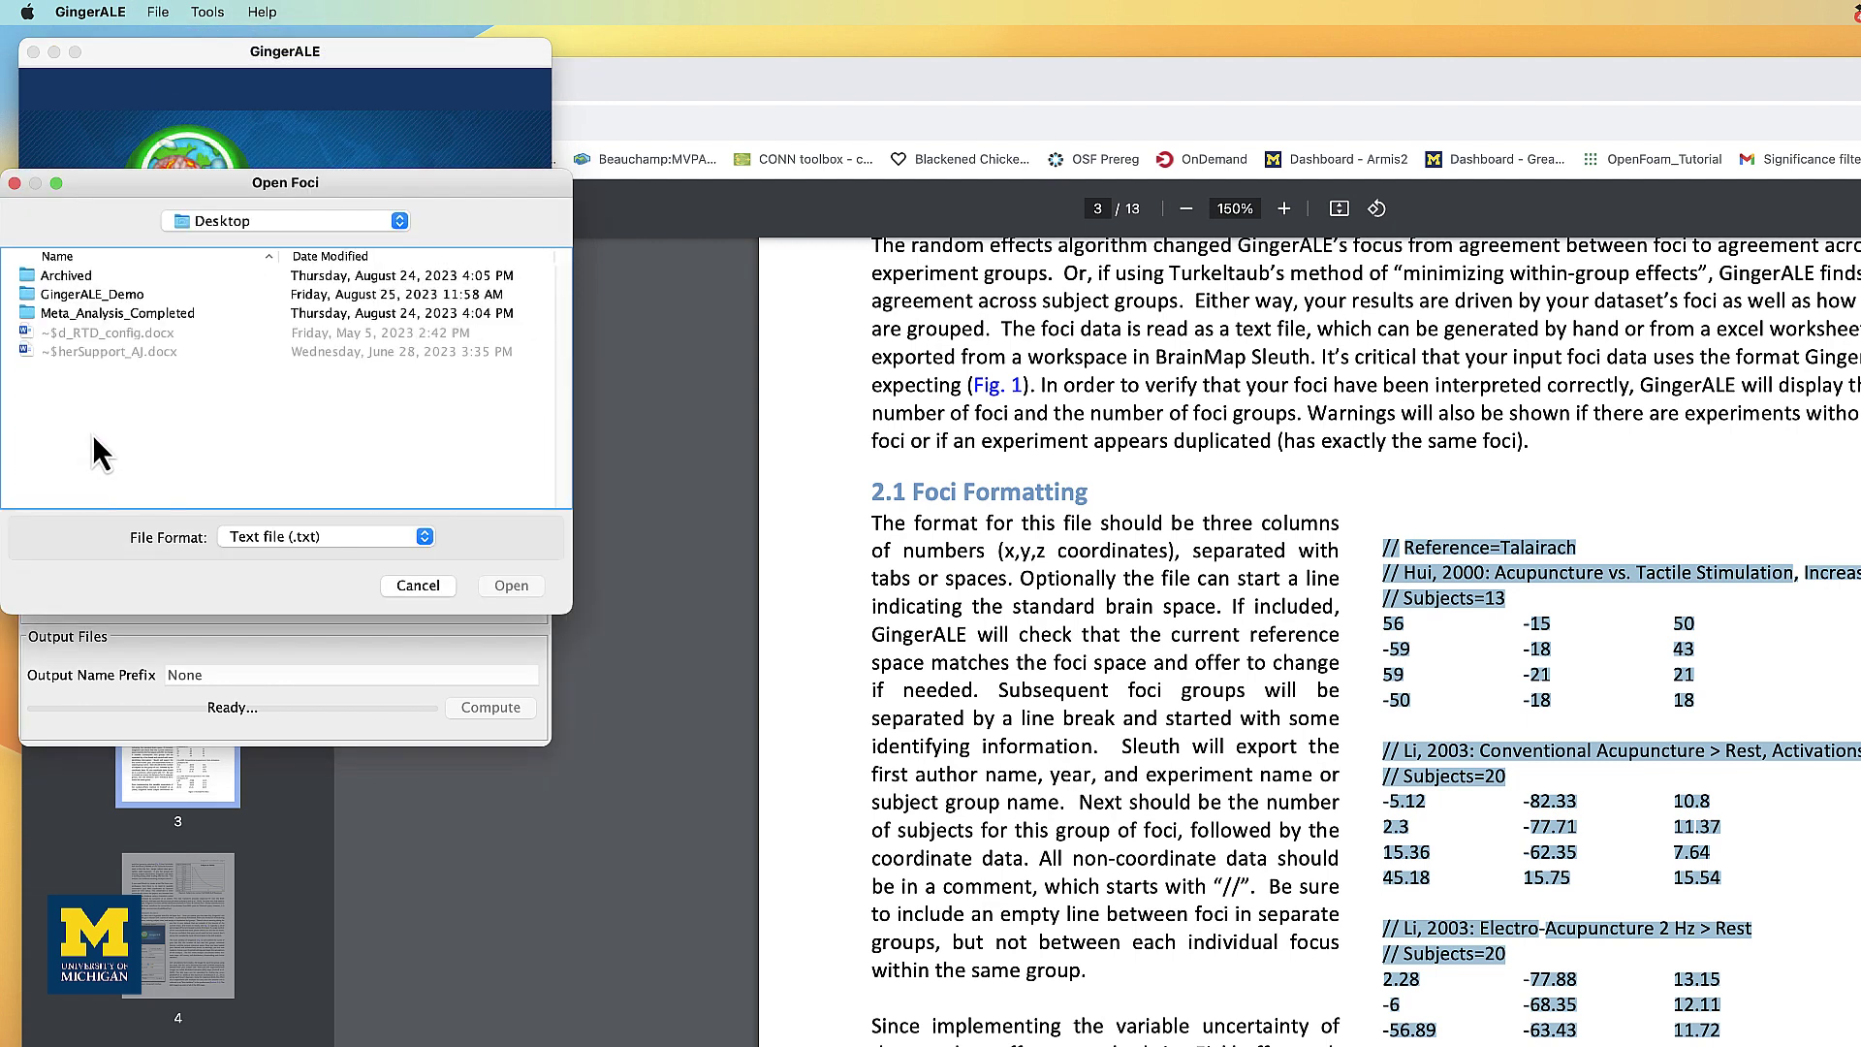
pyautogui.click(108, 295)
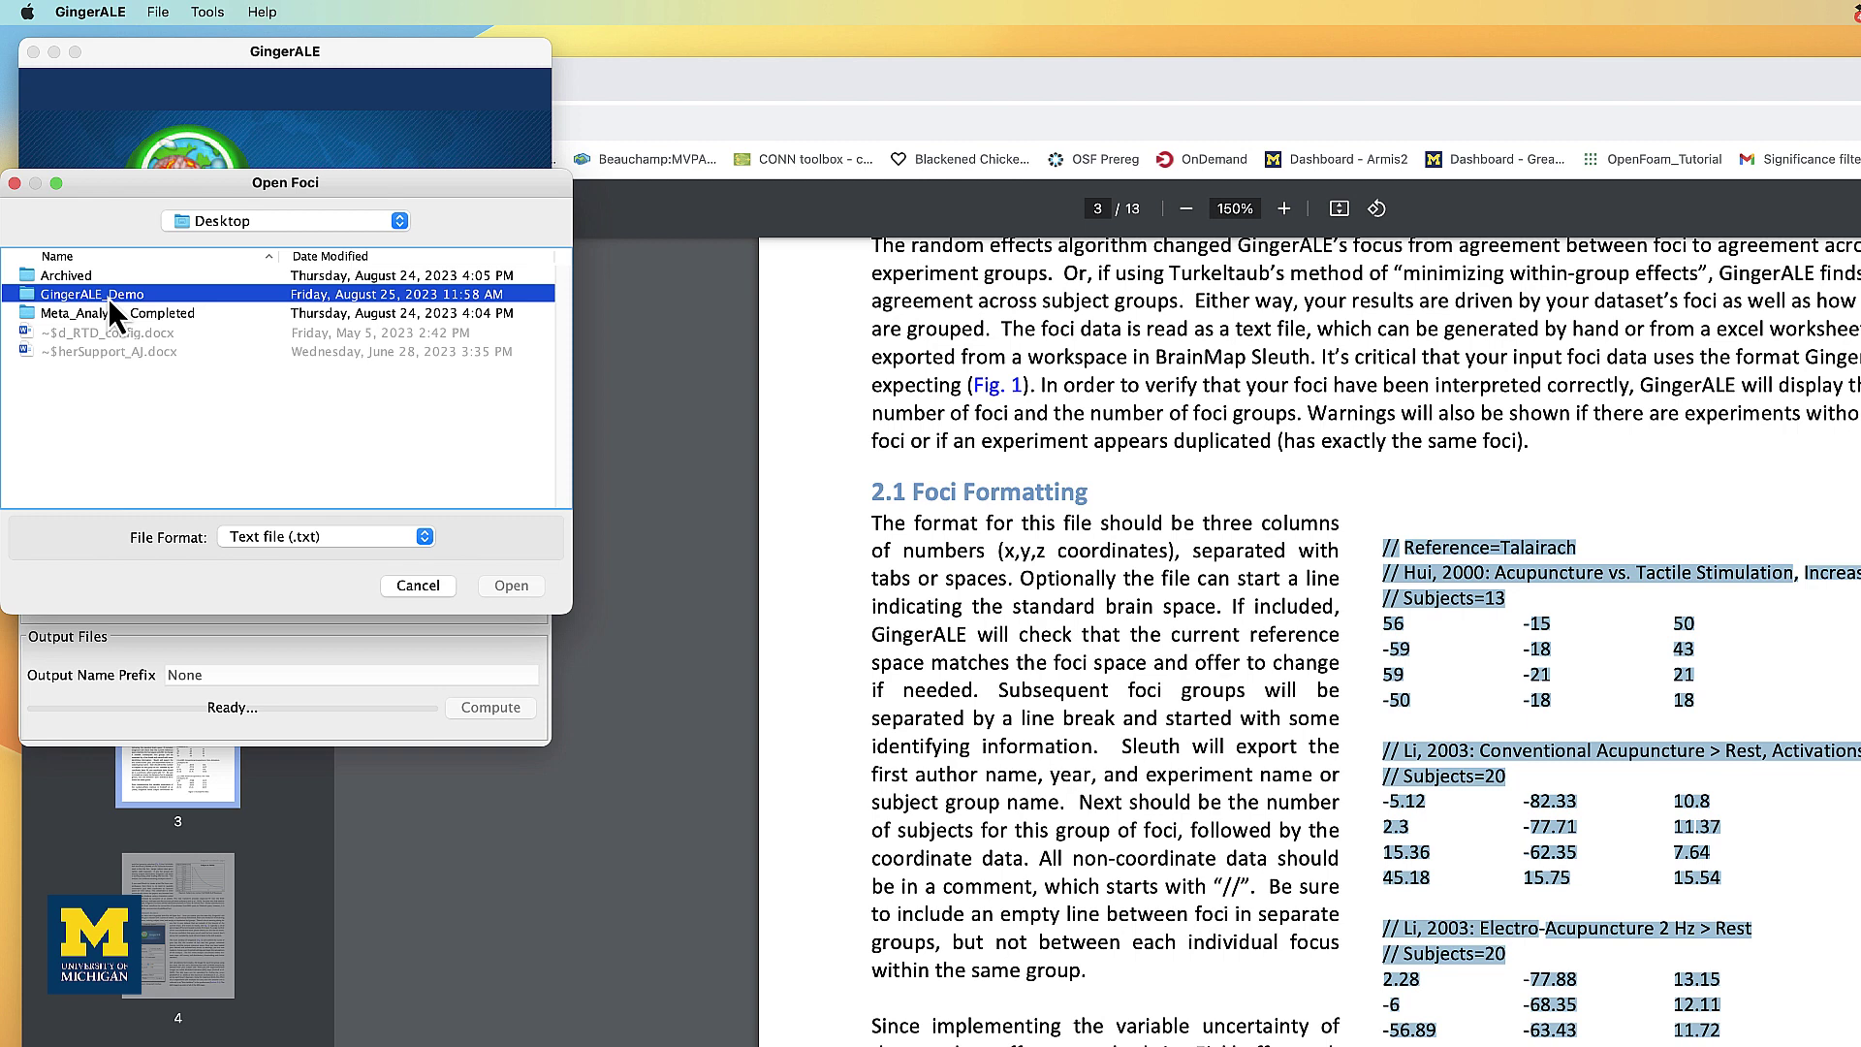
pyautogui.doubleClick(90, 297)
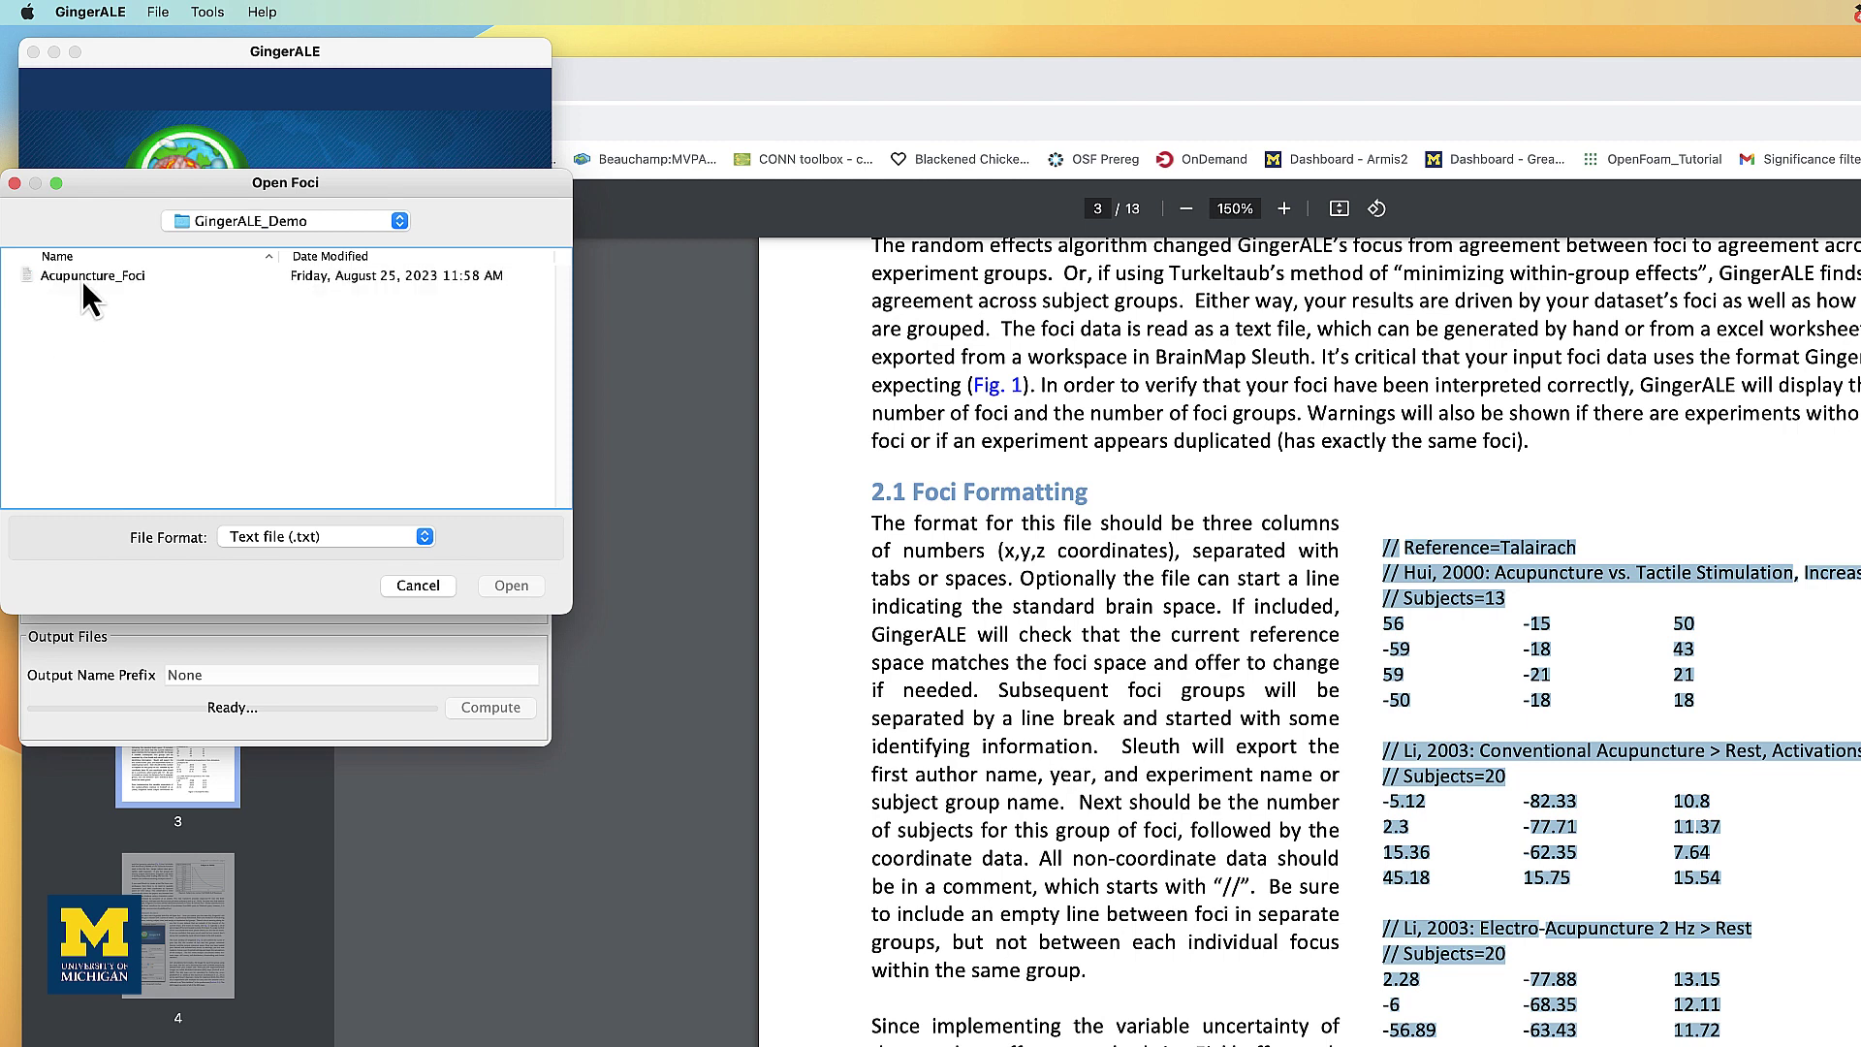
pyautogui.doubleClick(81, 280)
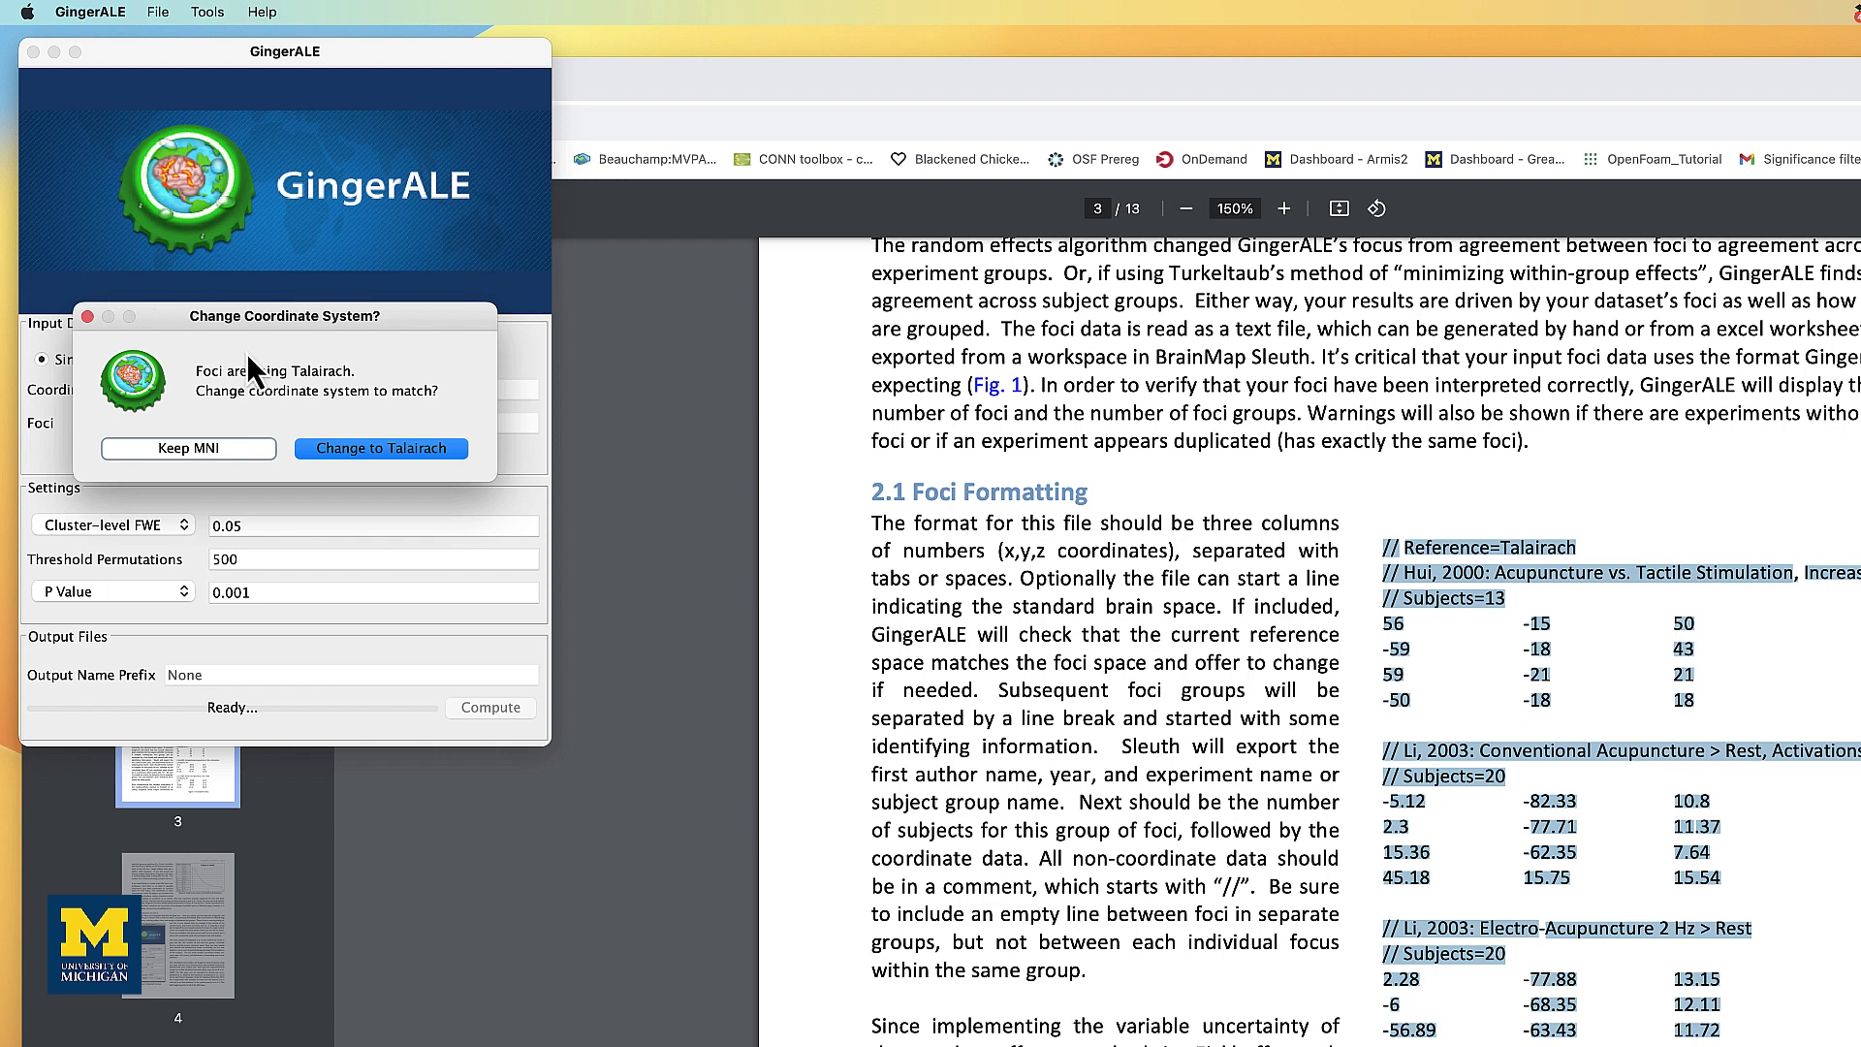
# Set the coordinate space to Talairach and compute the Acupuncture_Foci ALE meta-analysis until Done.
pyautogui.click(367, 451)
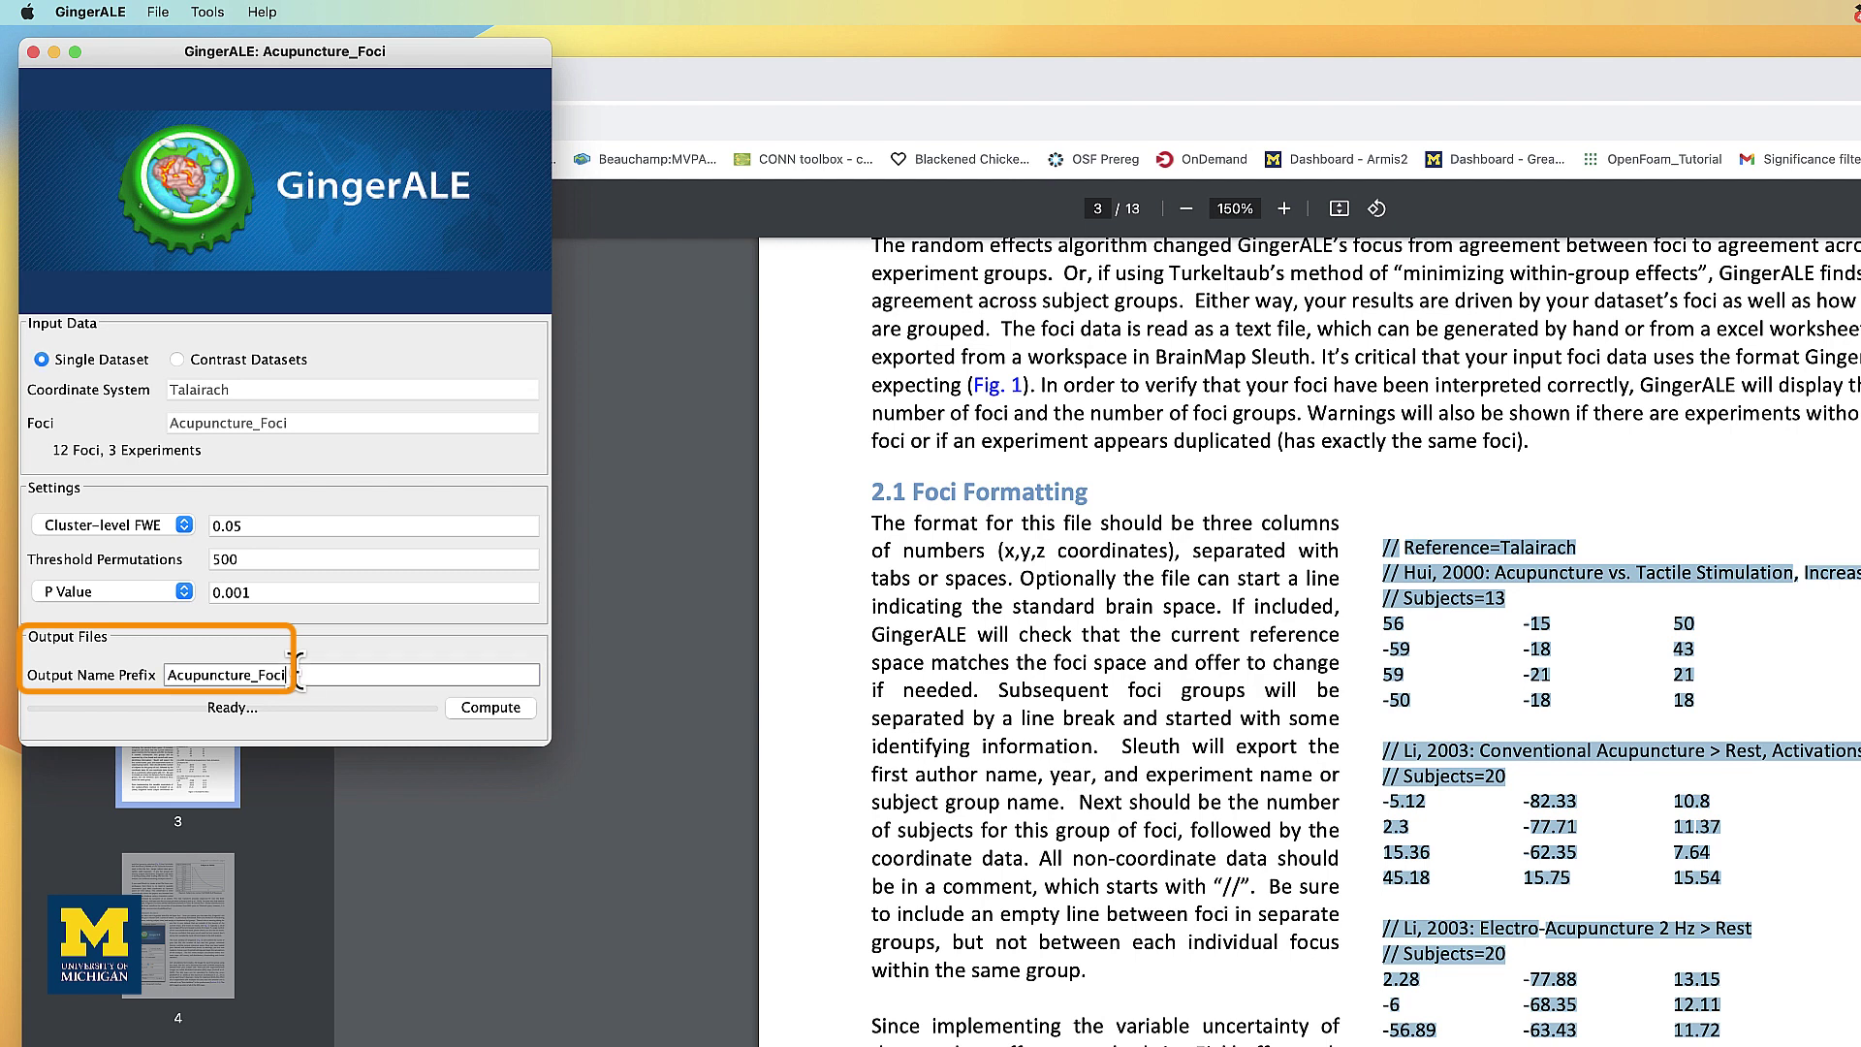
pyautogui.click(496, 712)
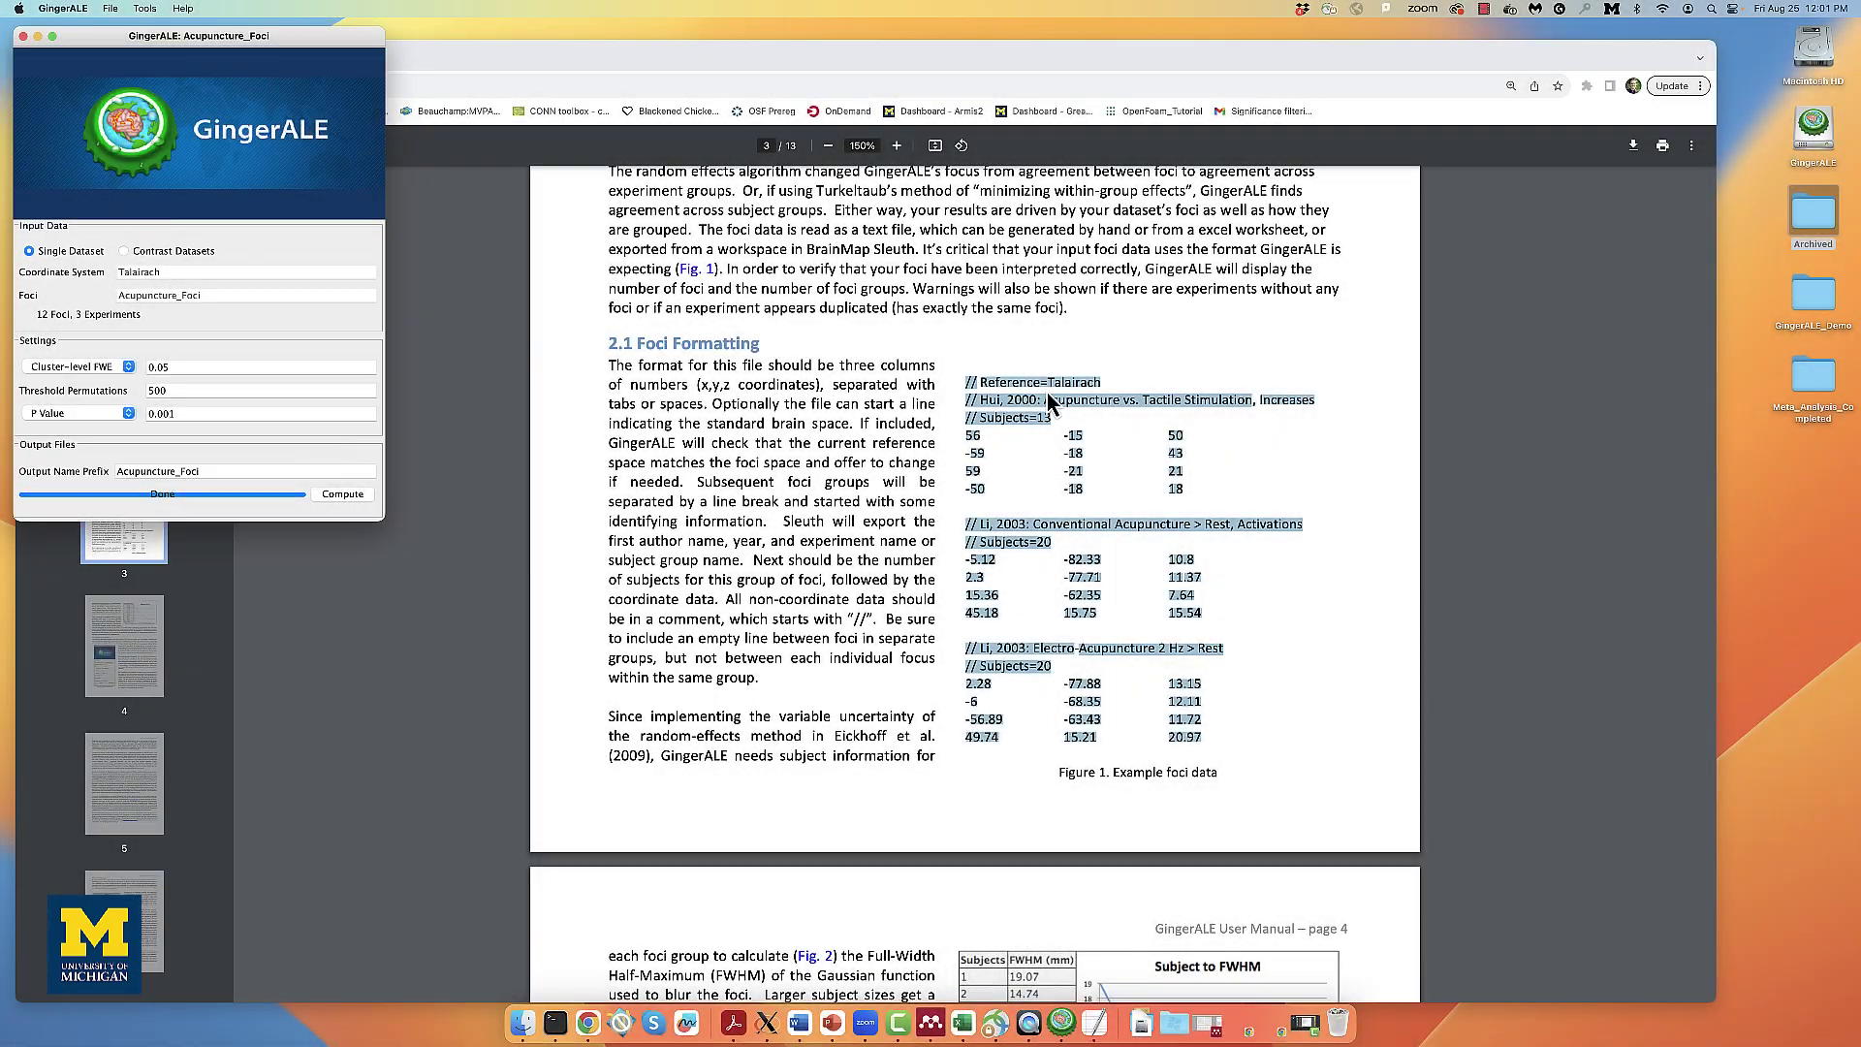
# Show the GingerALE_Demo outputs in Finder with the name column widened to full file names.
pyautogui.click(1824, 299)
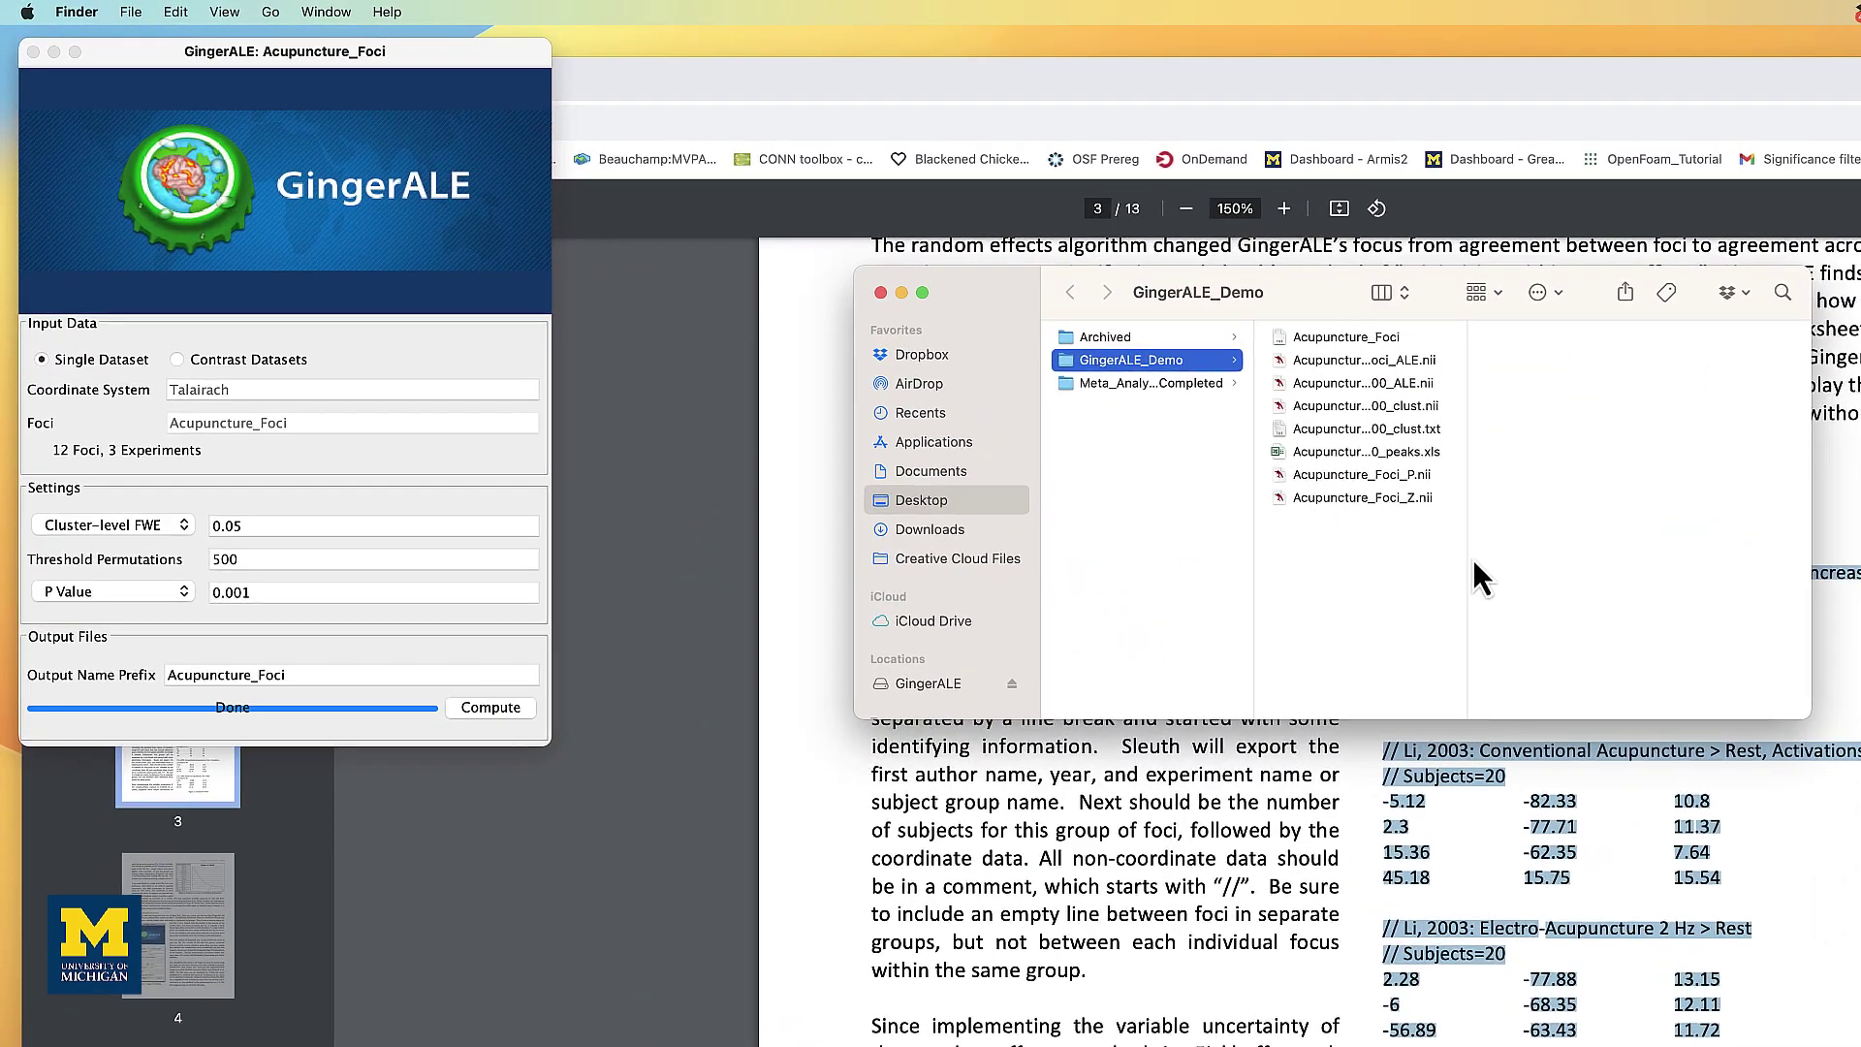
pyautogui.moveTo(1466, 557); pyautogui.dragTo(1611, 558)
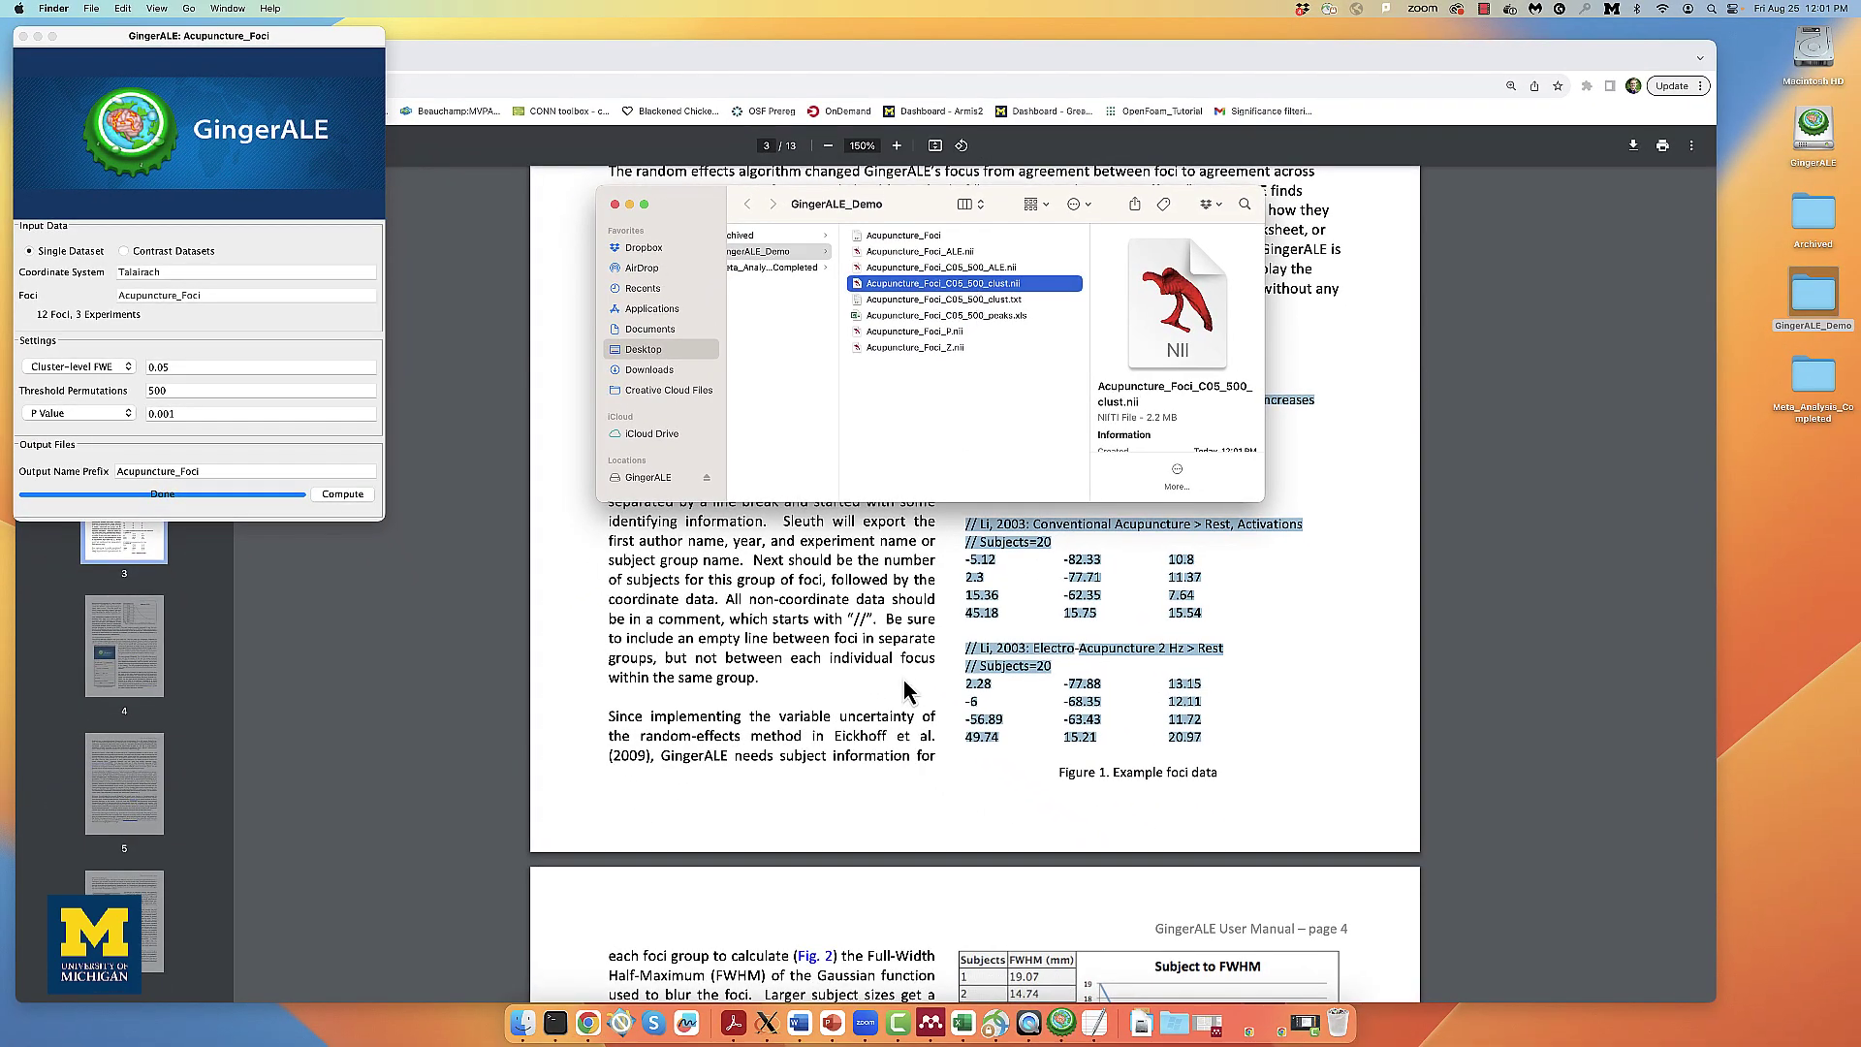
# In Terminal, change into Desktop/GingerALE_Demo and launch afni.
pyautogui.click(555, 1023)
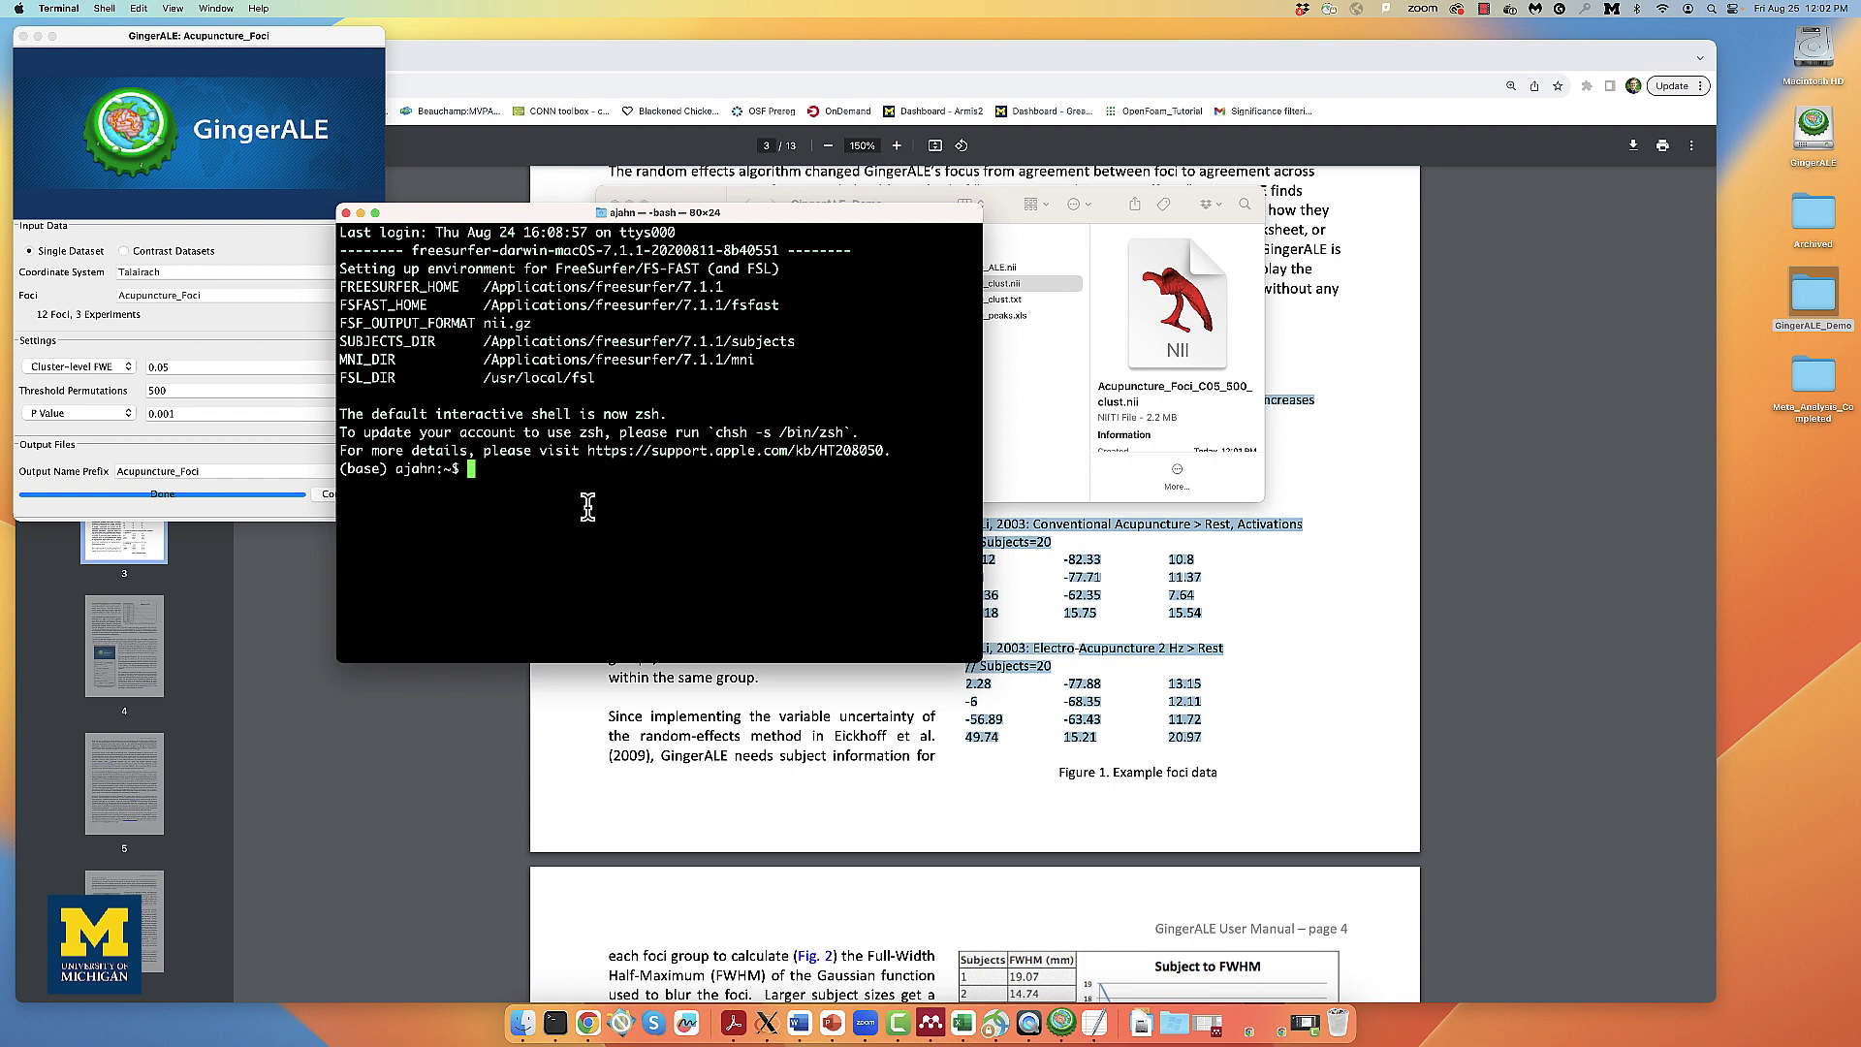
pyautogui.write('cd Desktop/Gin')
pyautogui.press('Tab')
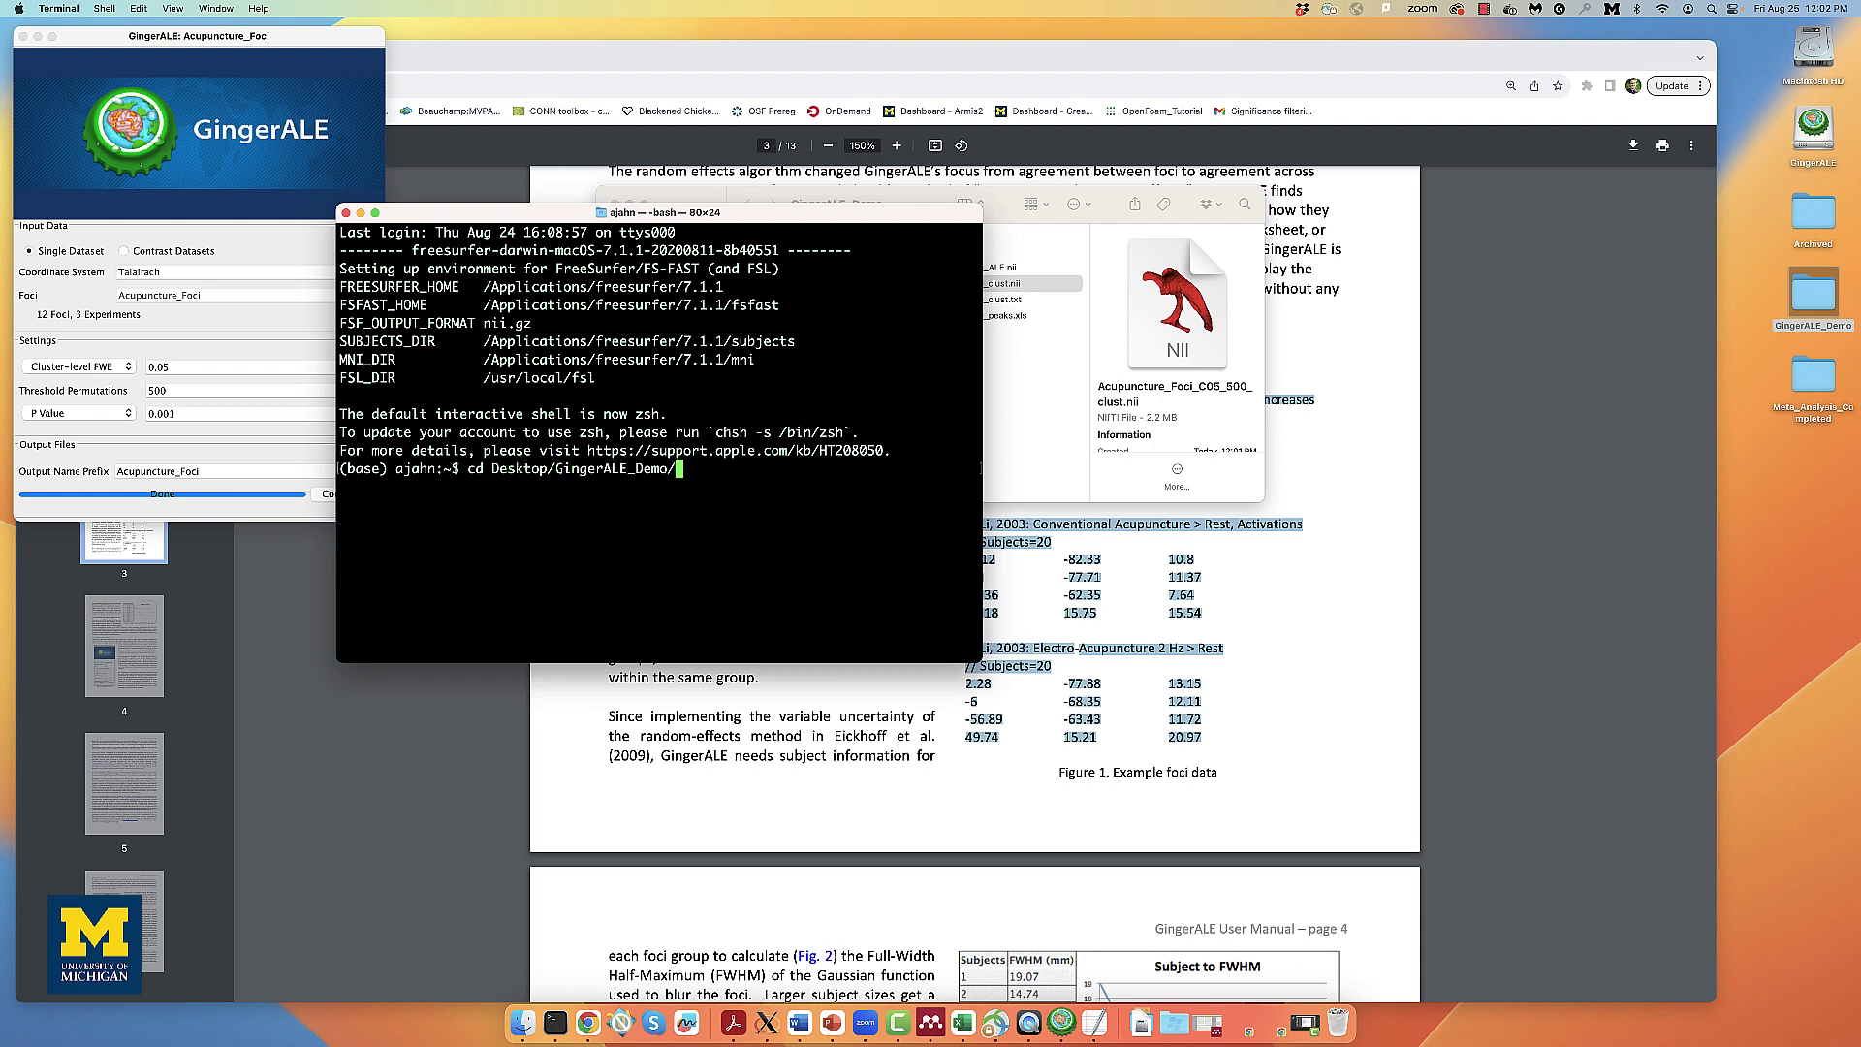
pyautogui.press('Return')
pyautogui.write('afni')
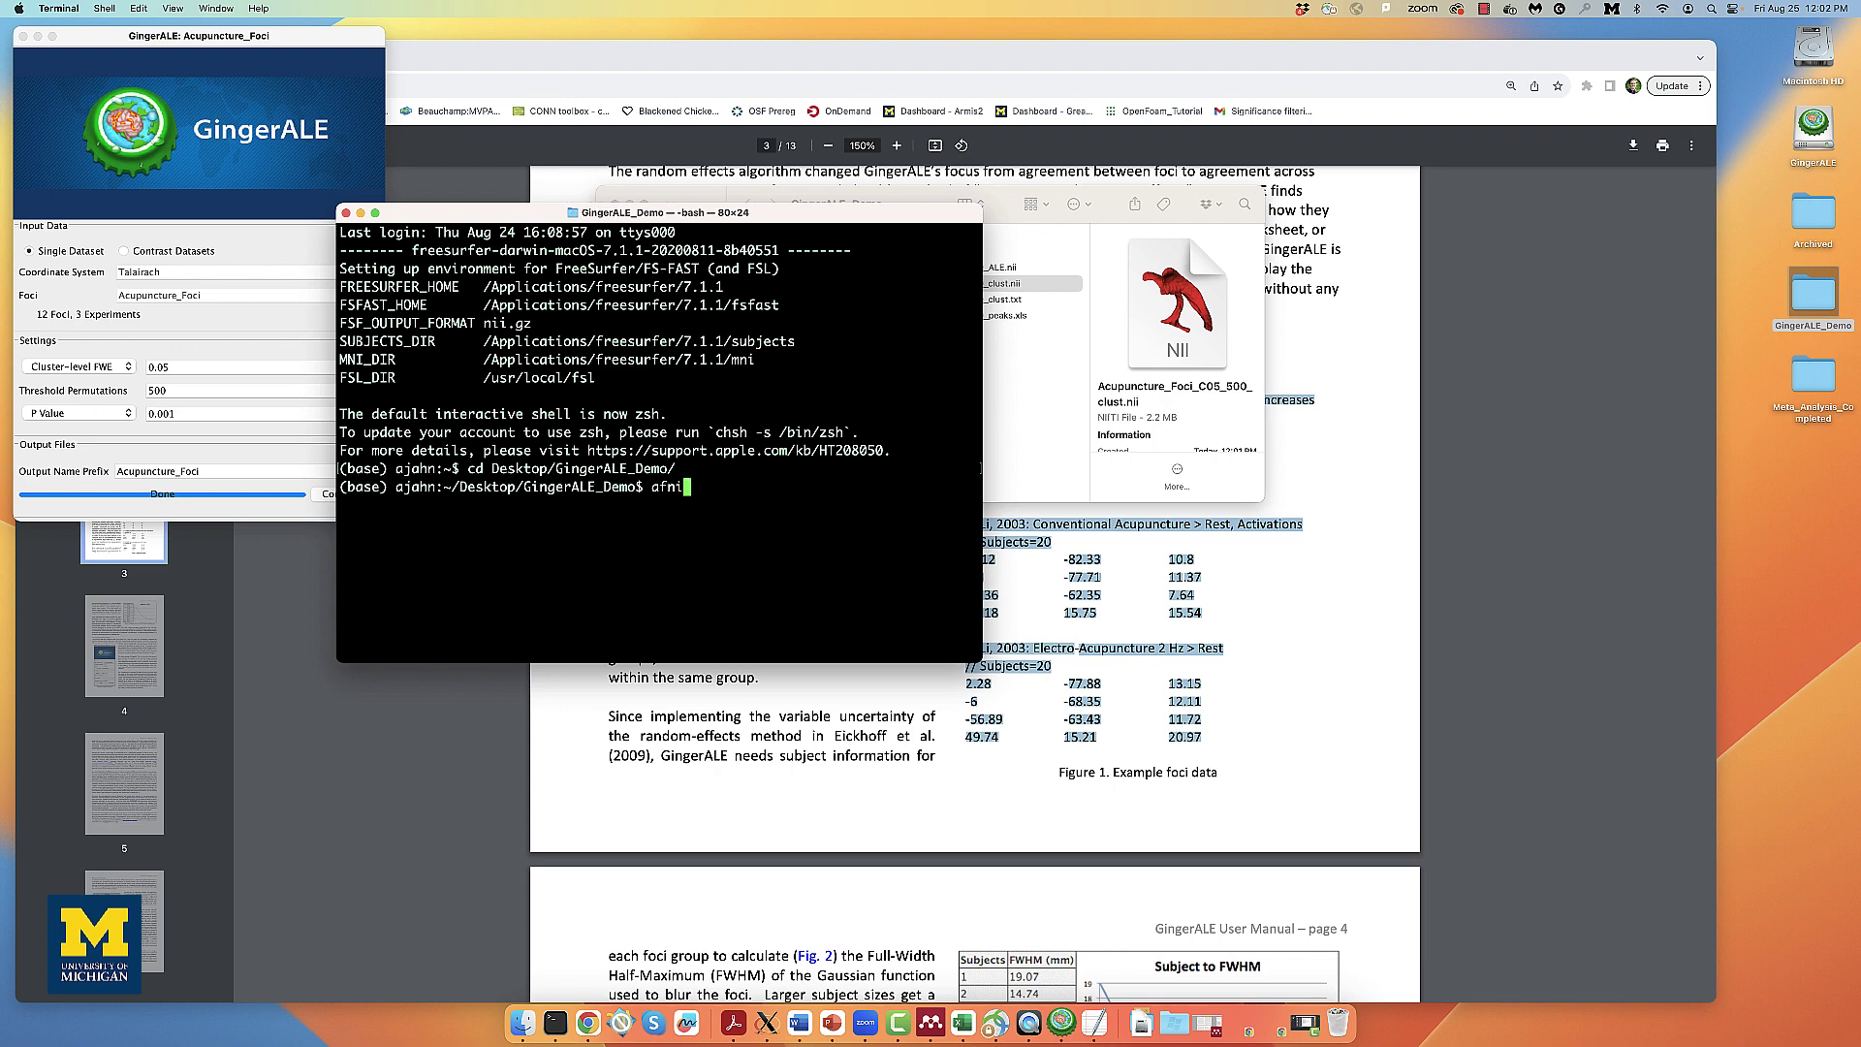
pyautogui.press('Return')
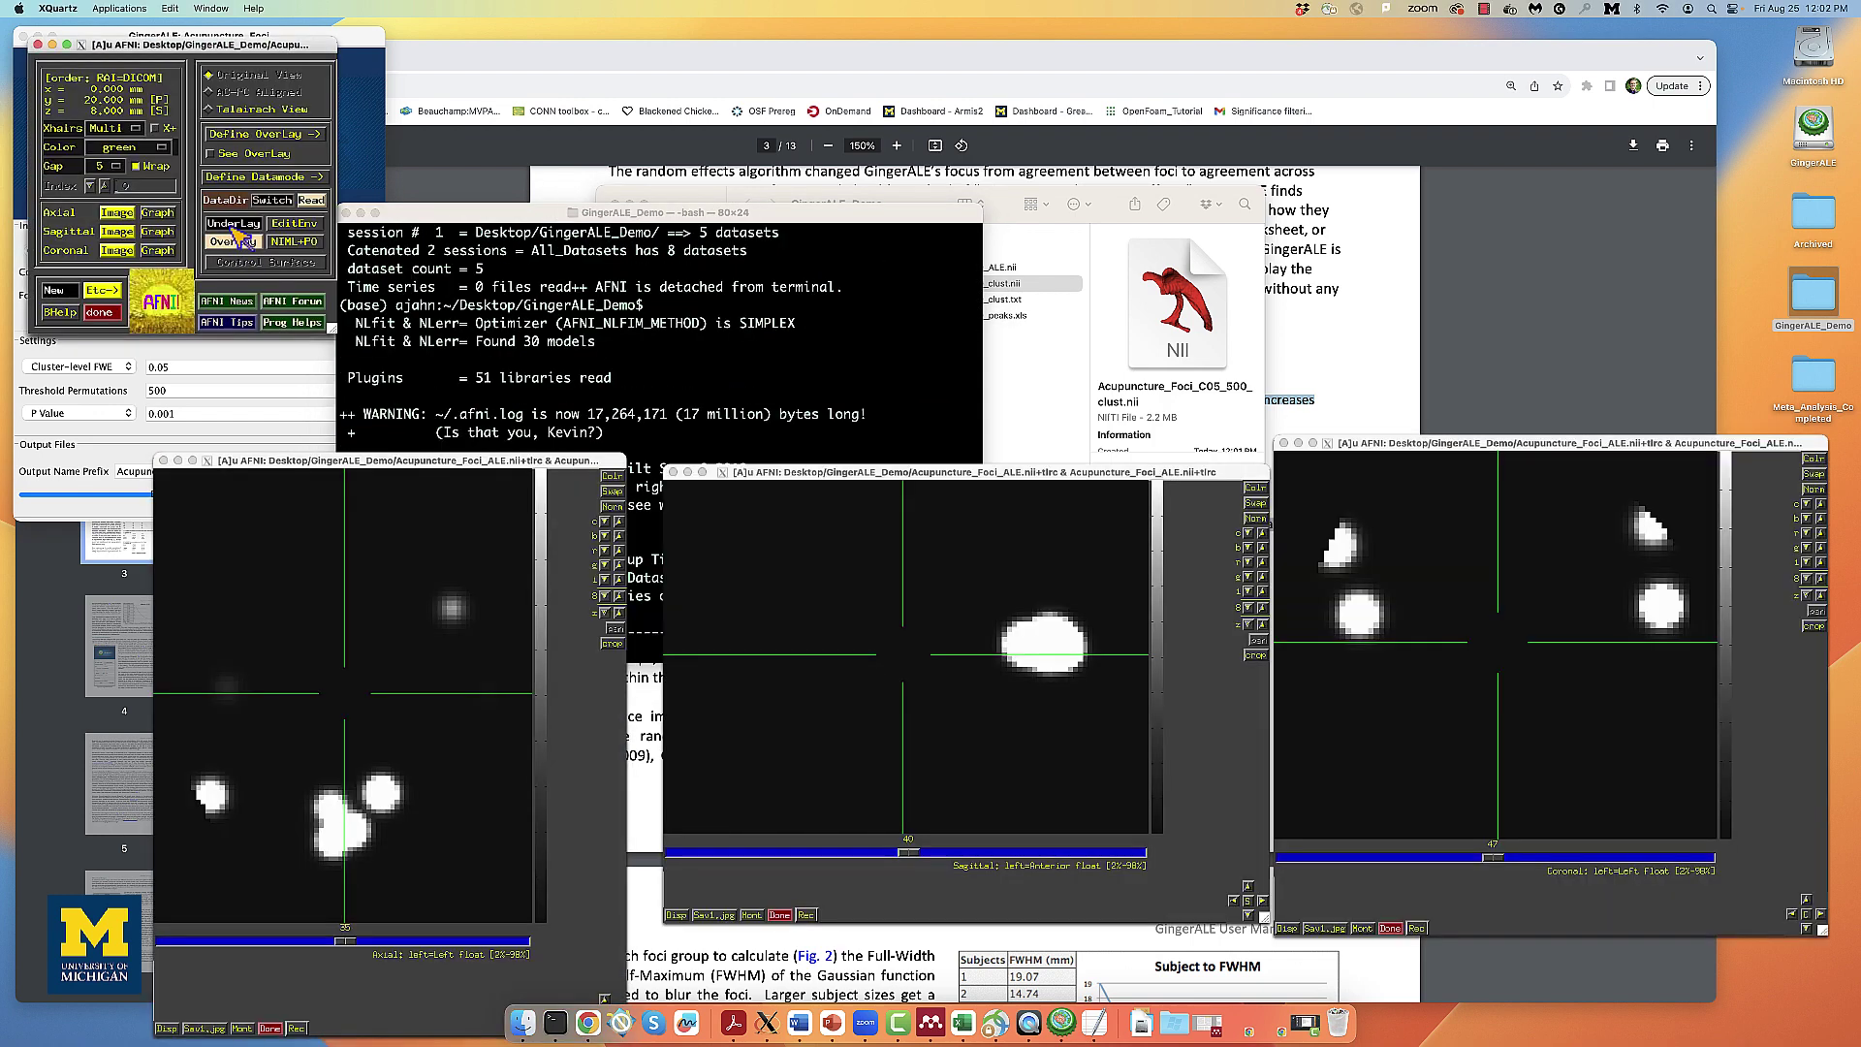
# Set the AFNI underlay to MNI152_2009_template and the overlay to Acupuncture_Foci_C05_500_clust.
pyautogui.click(232, 224)
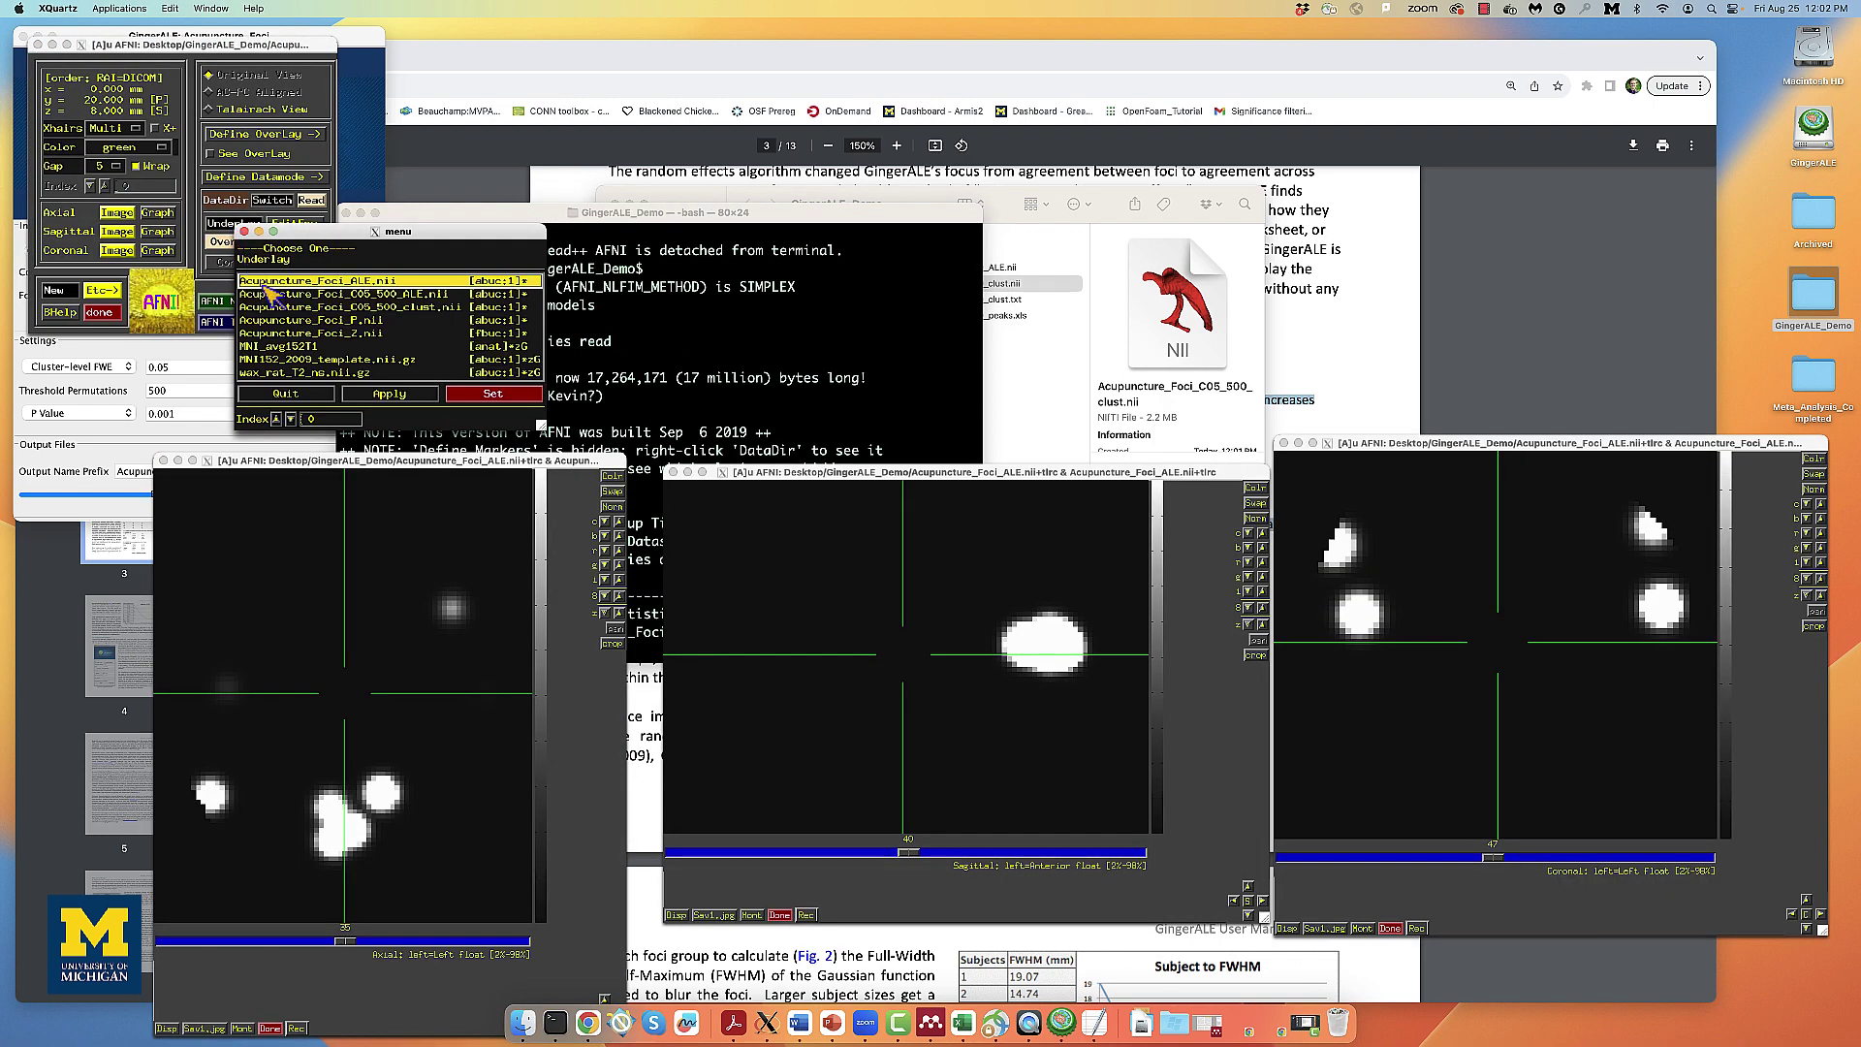
pyautogui.click(320, 360)
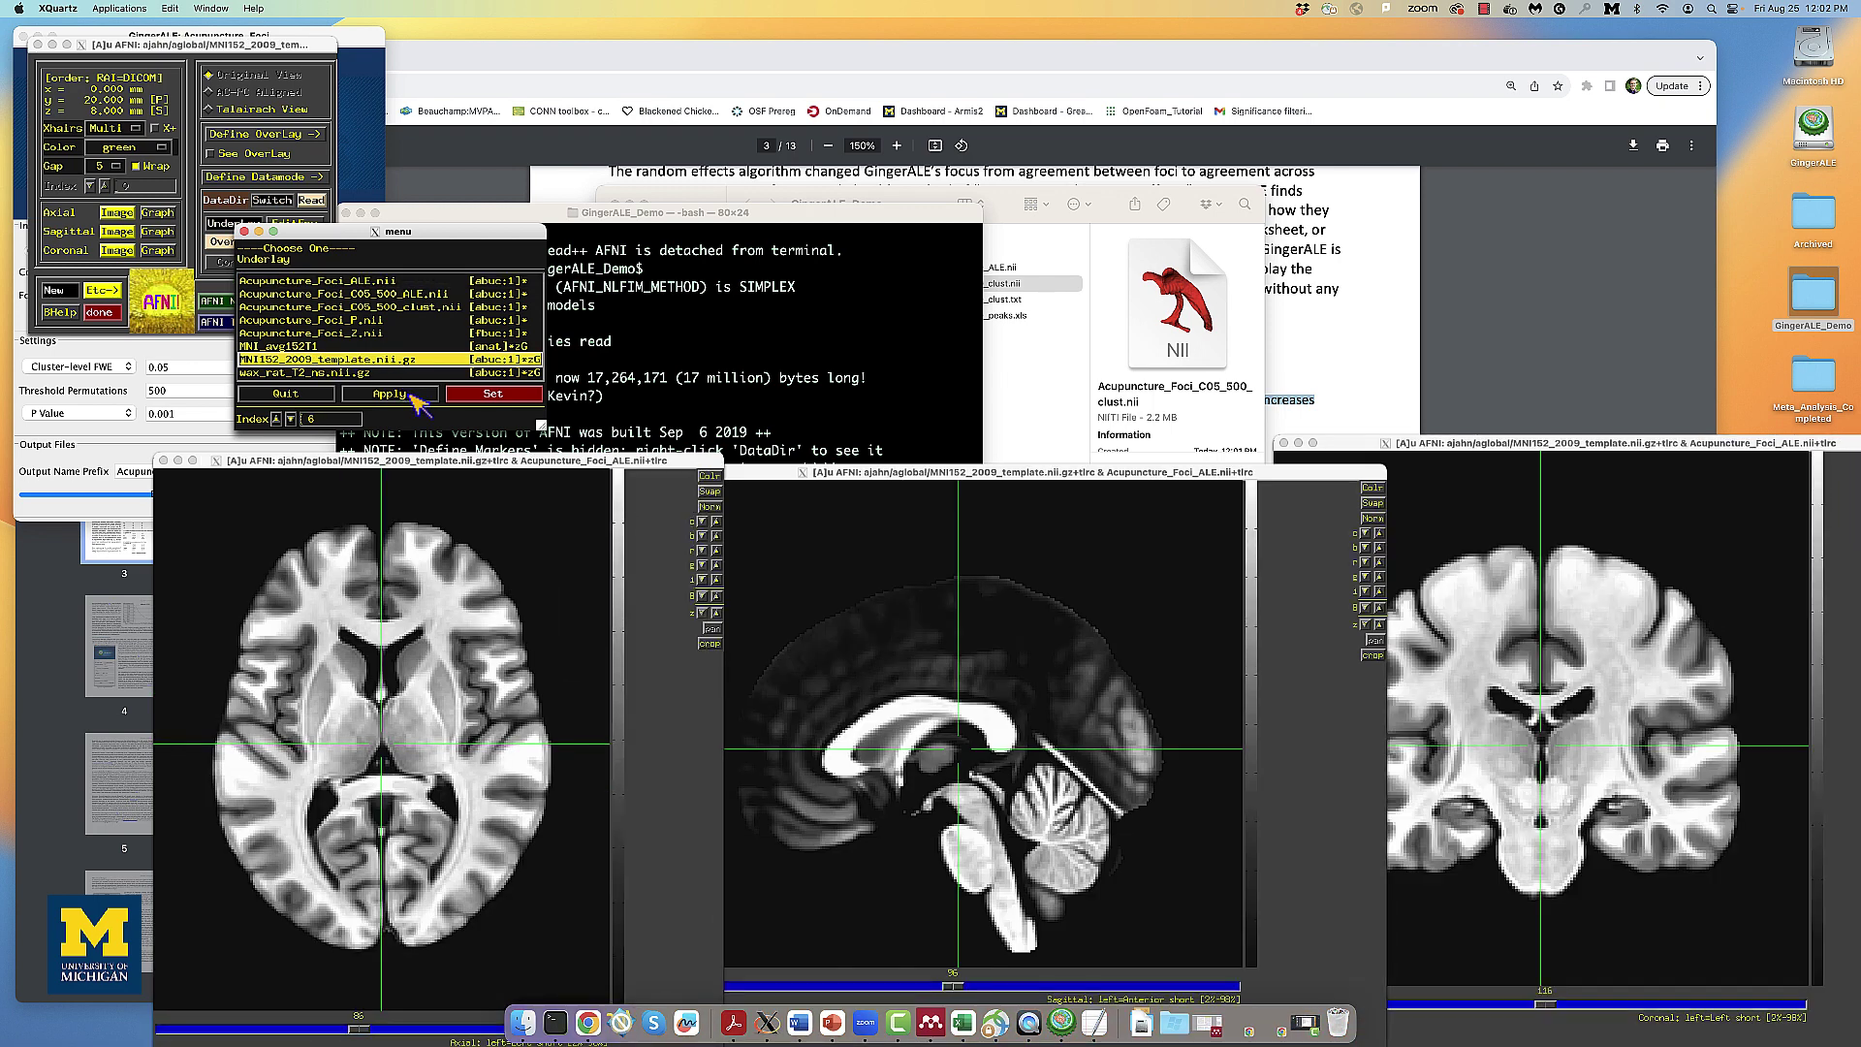
pyautogui.doubleClick(402, 359)
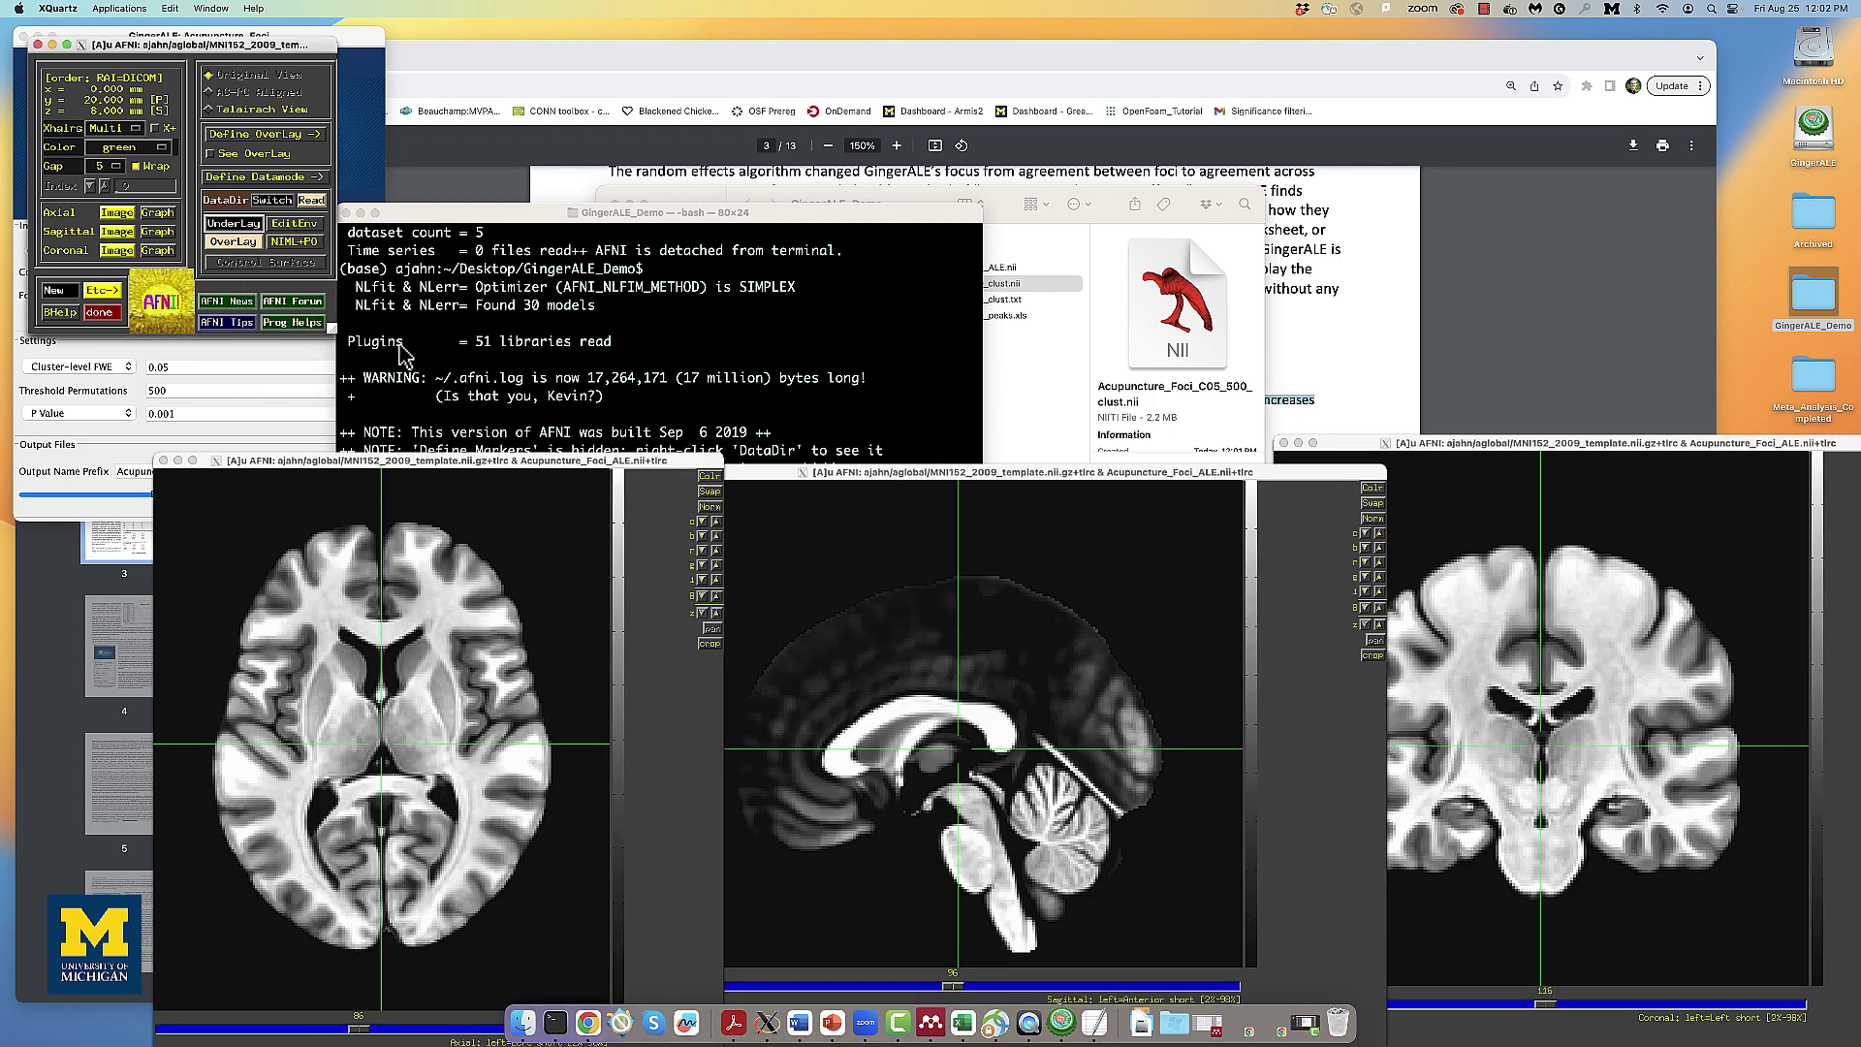
pyautogui.click(233, 242)
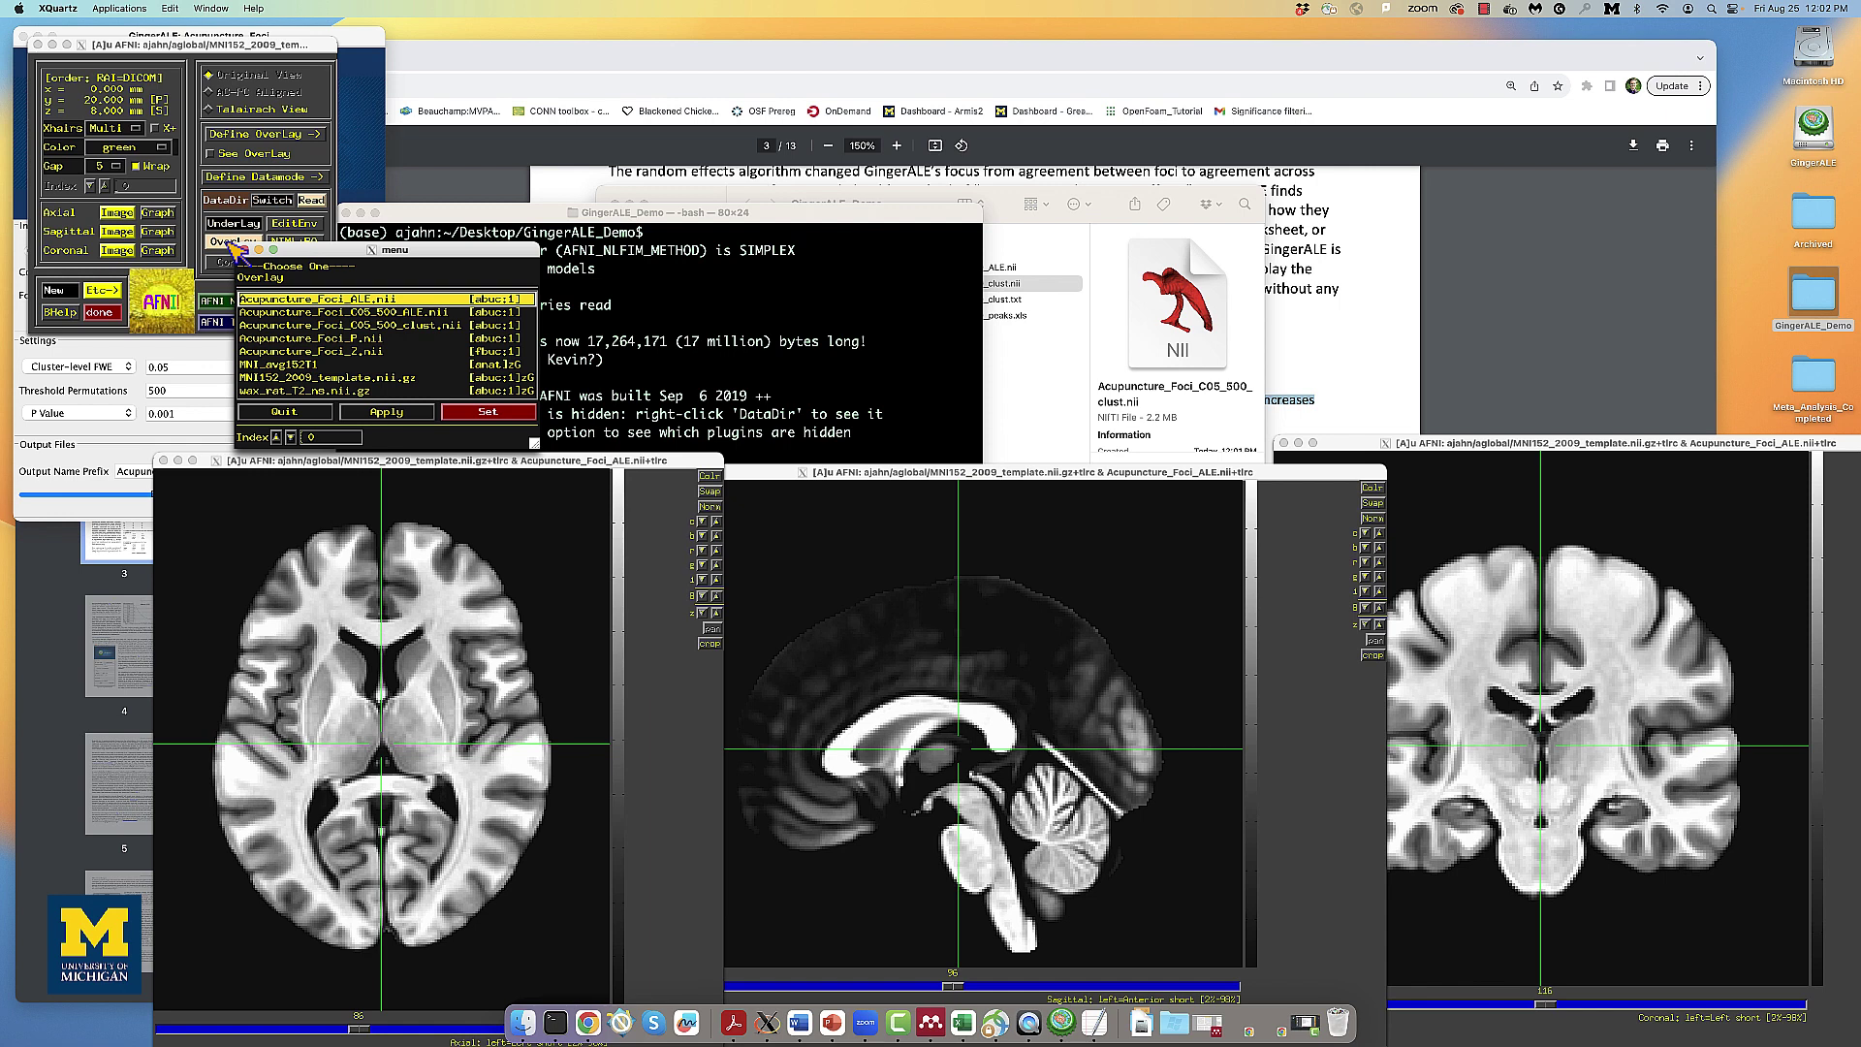
pyautogui.click(400, 326)
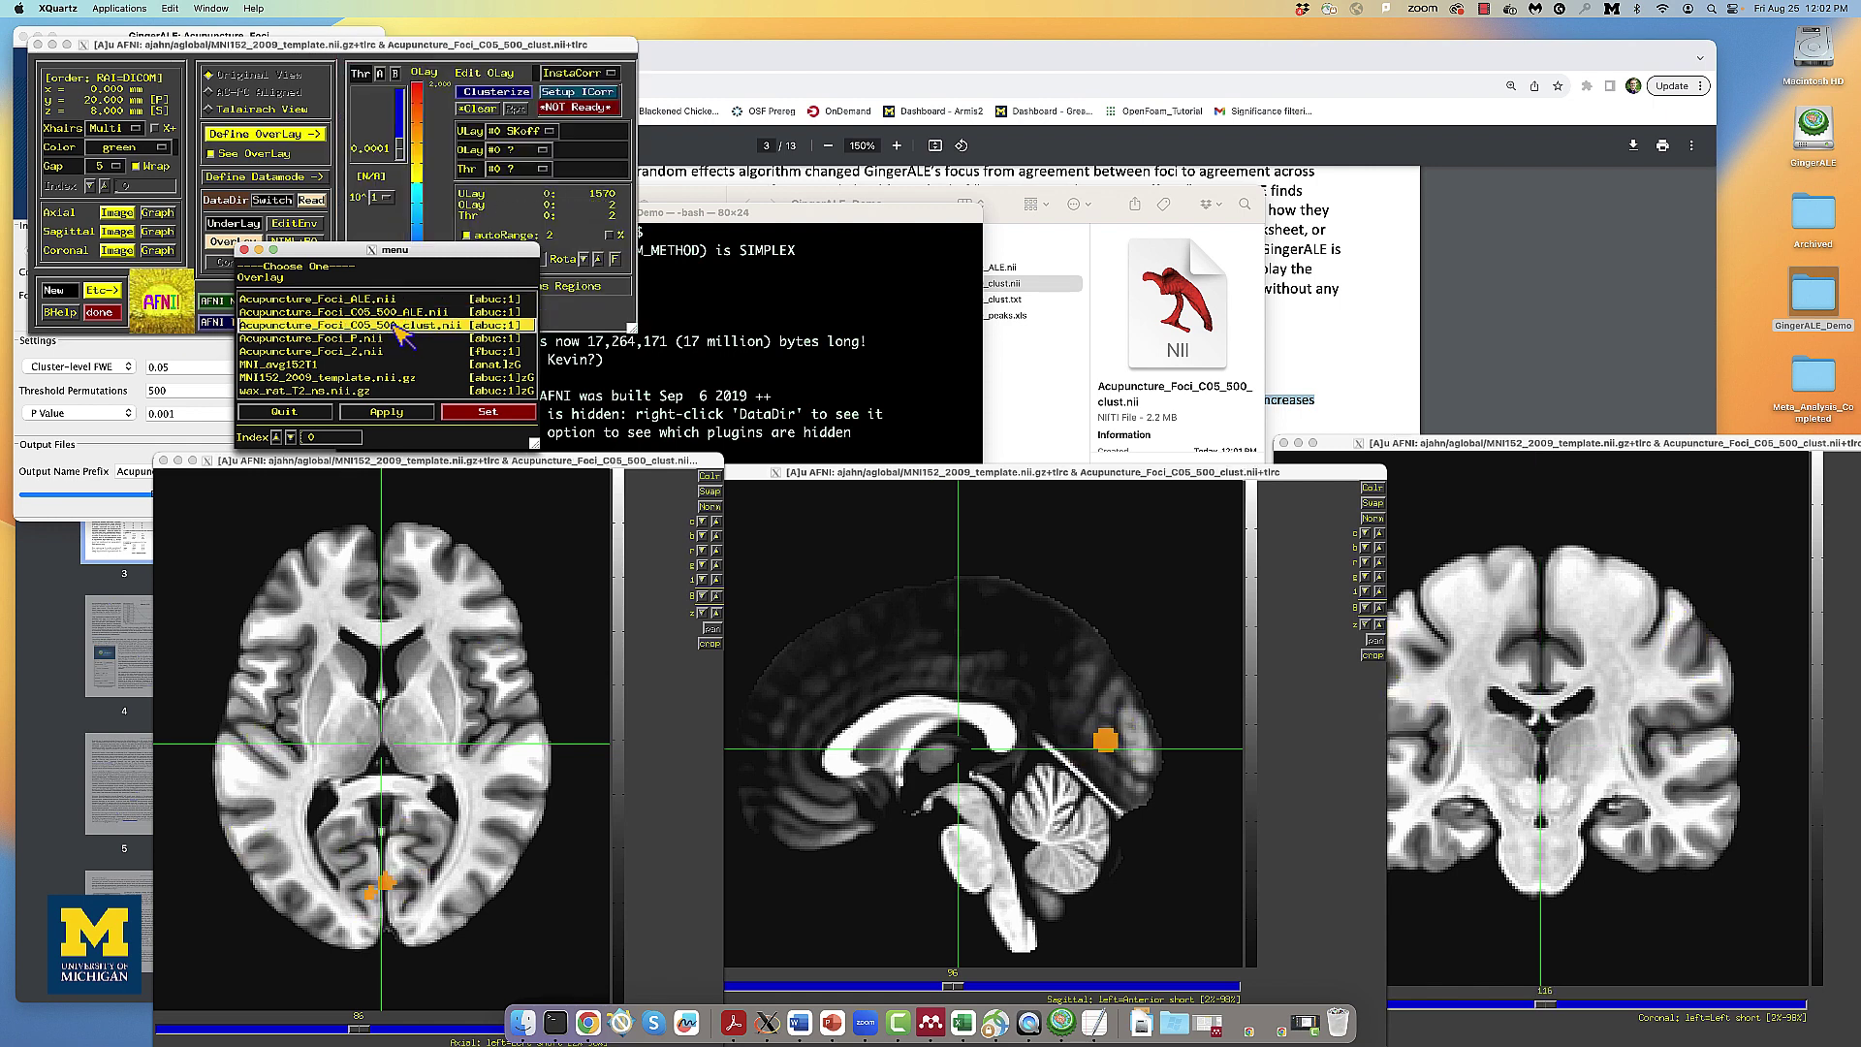
pyautogui.click(488, 413)
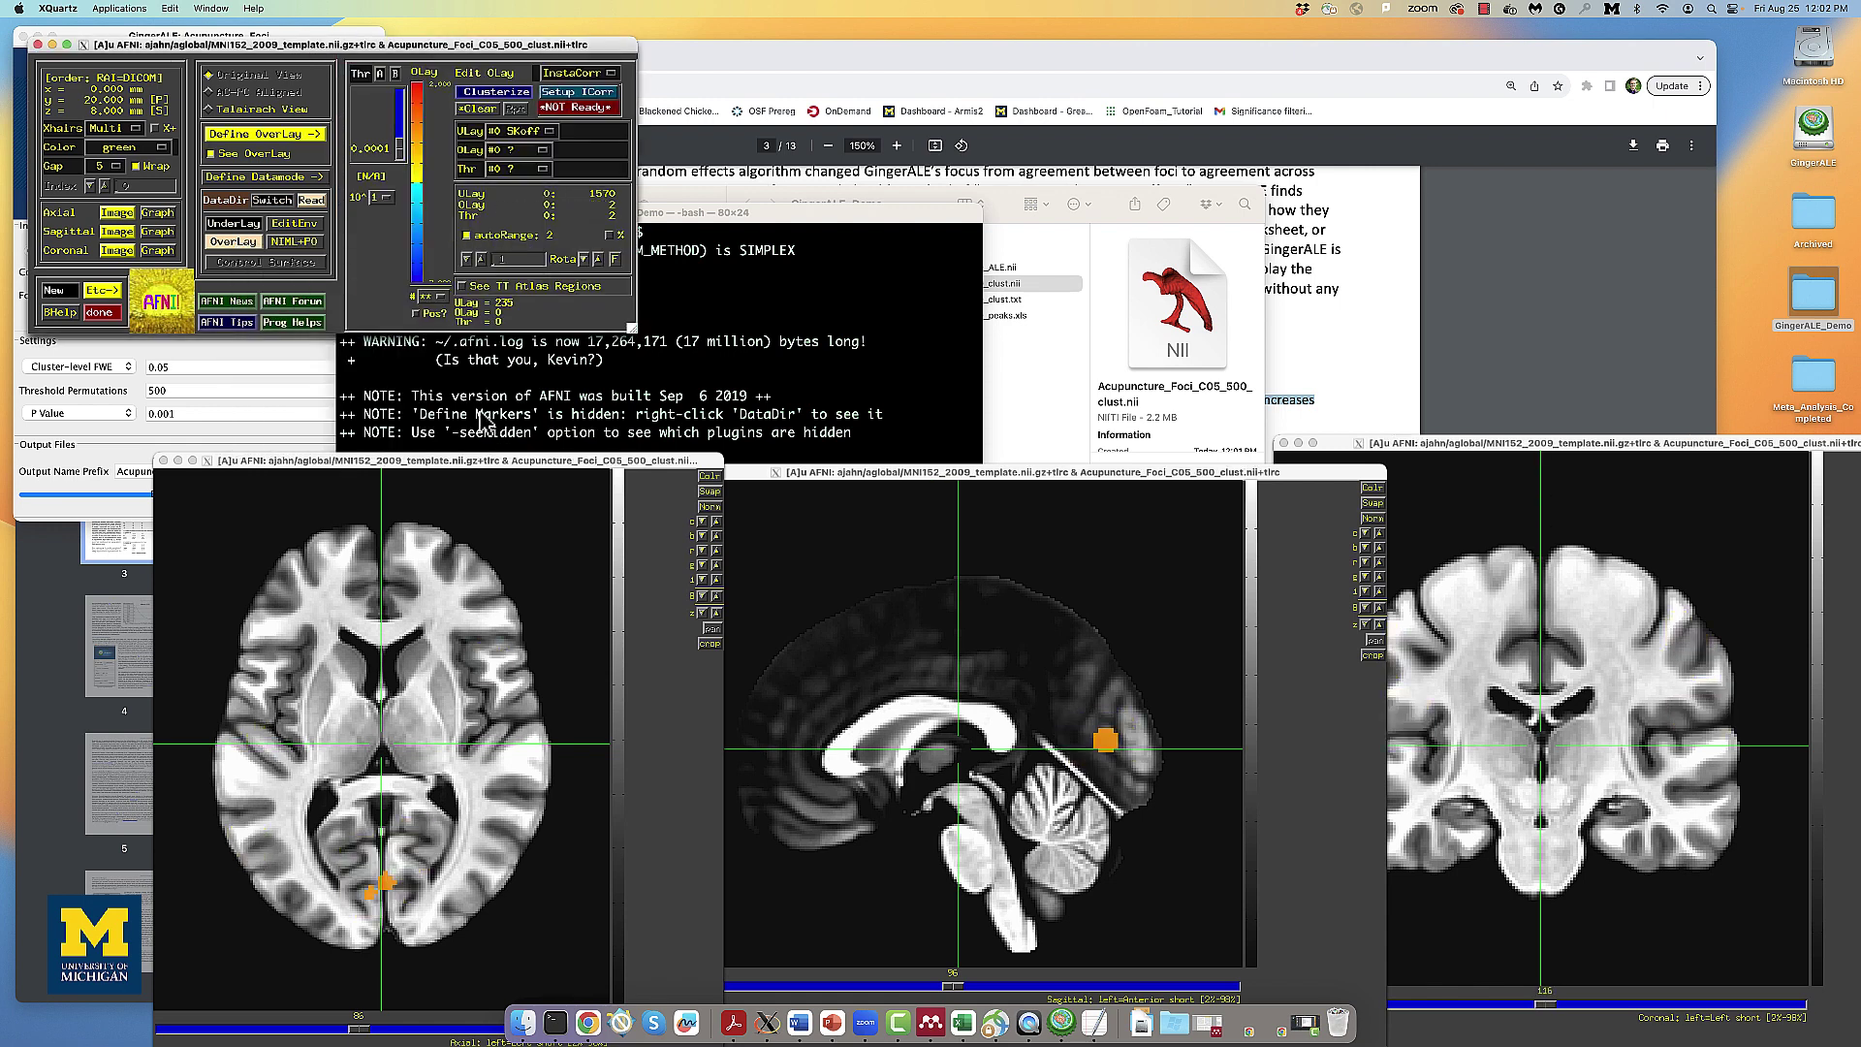
# Jump to the orange cluster in the sagittal view and the red cluster in the axial view.
pyautogui.click(1105, 739)
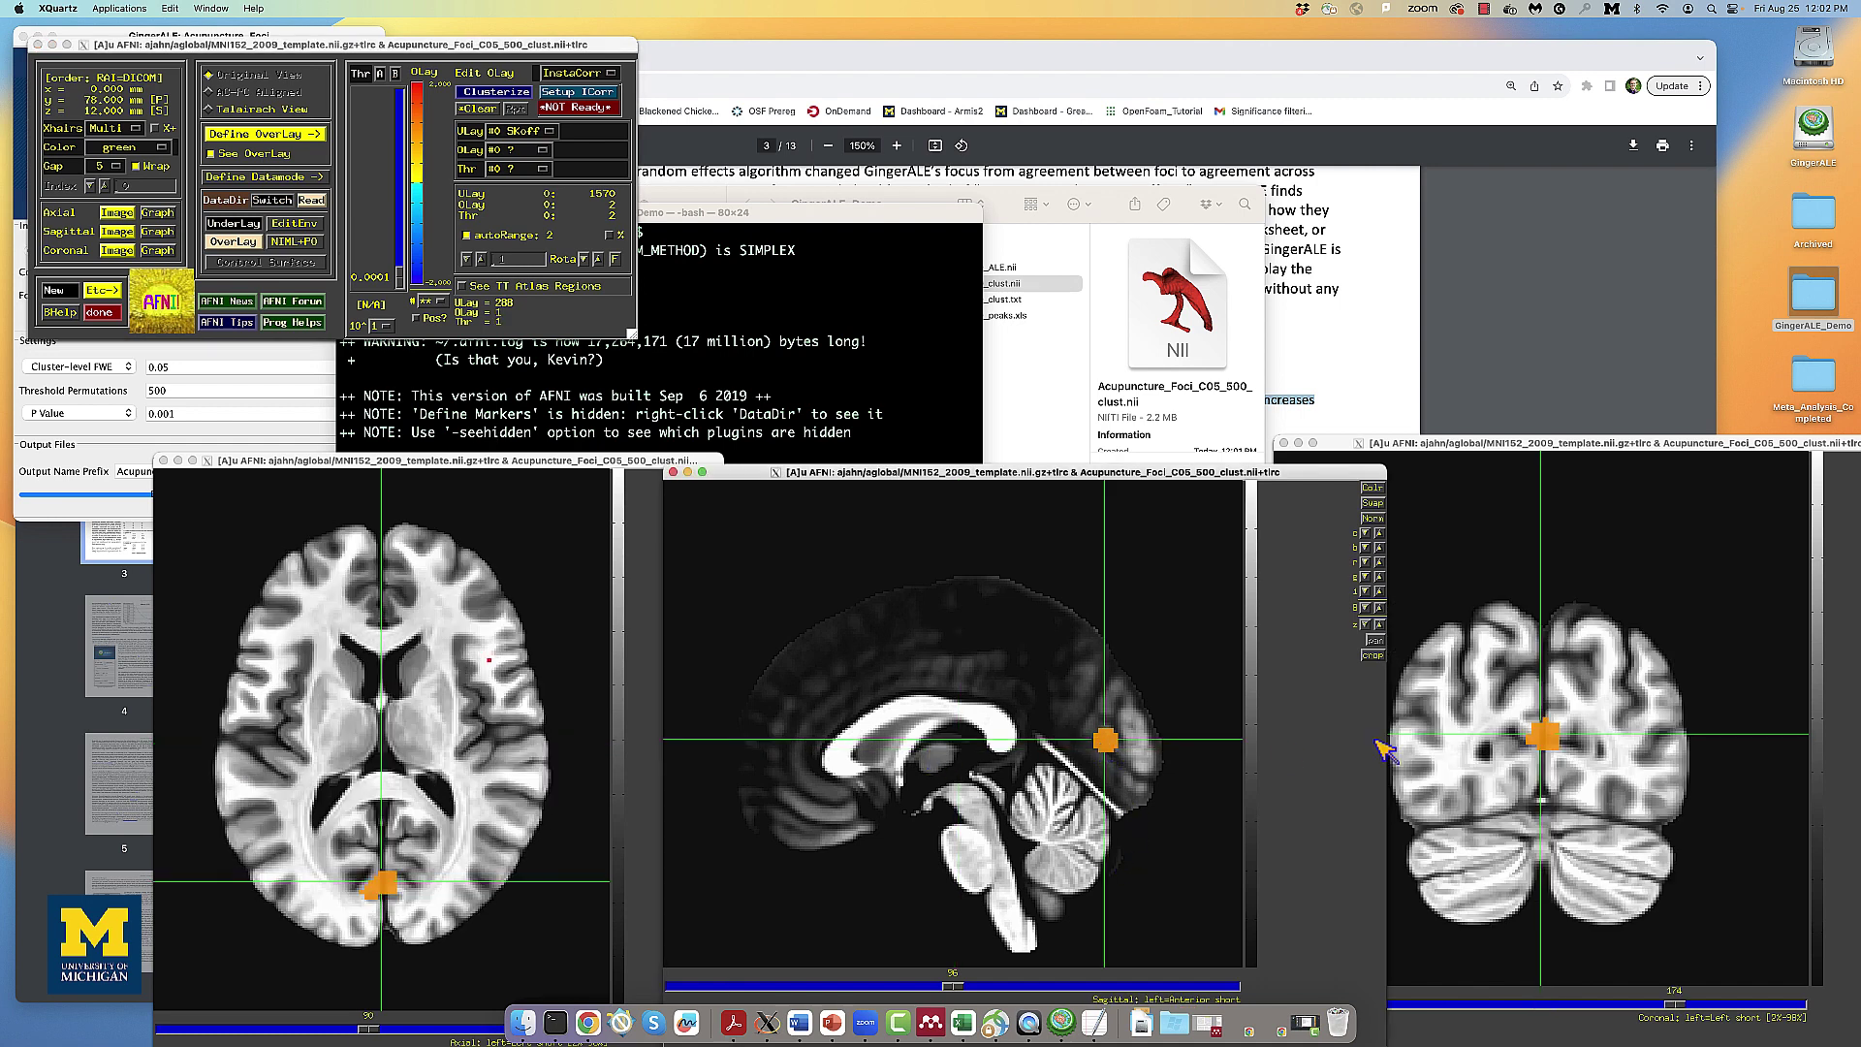
pyautogui.click(826, 723)
pyautogui.click(491, 662)
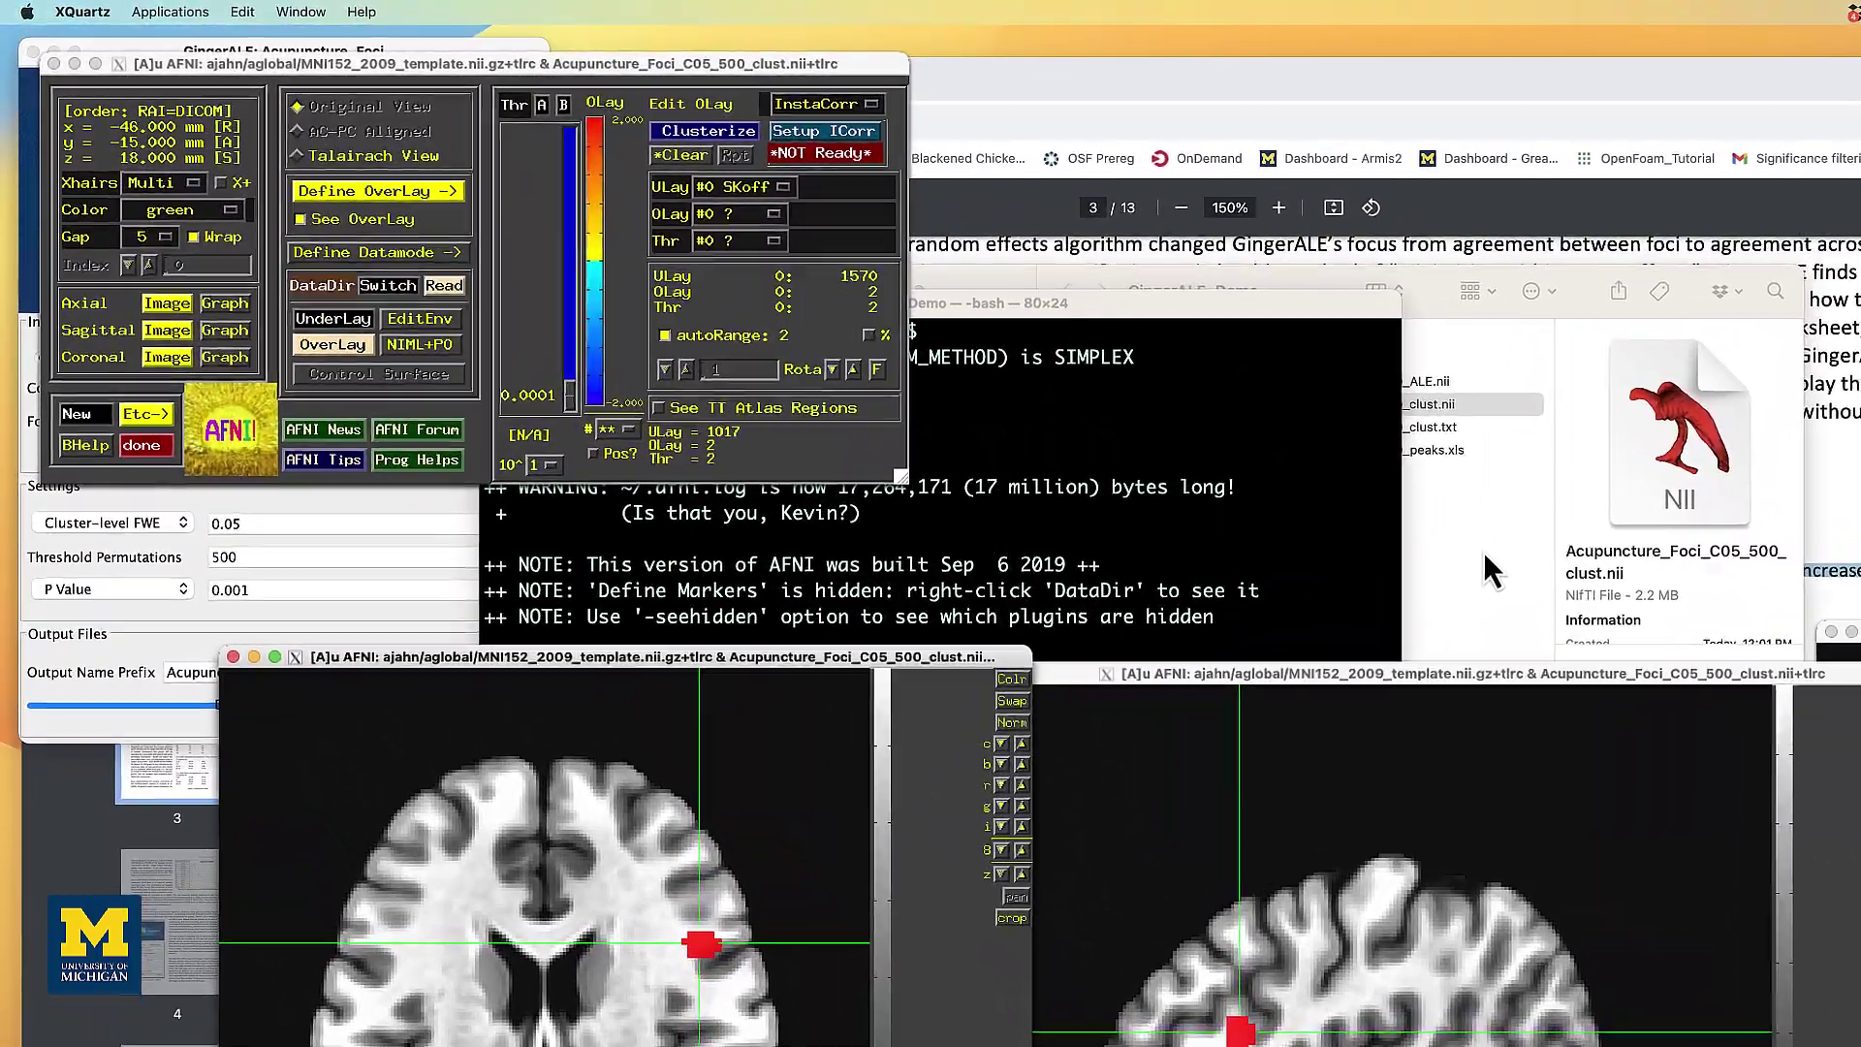
# Open Acupuncture_Foci_C05_500_peaks.xls in Excel, accepting the file format mismatch warning.
pyautogui.click(1488, 554)
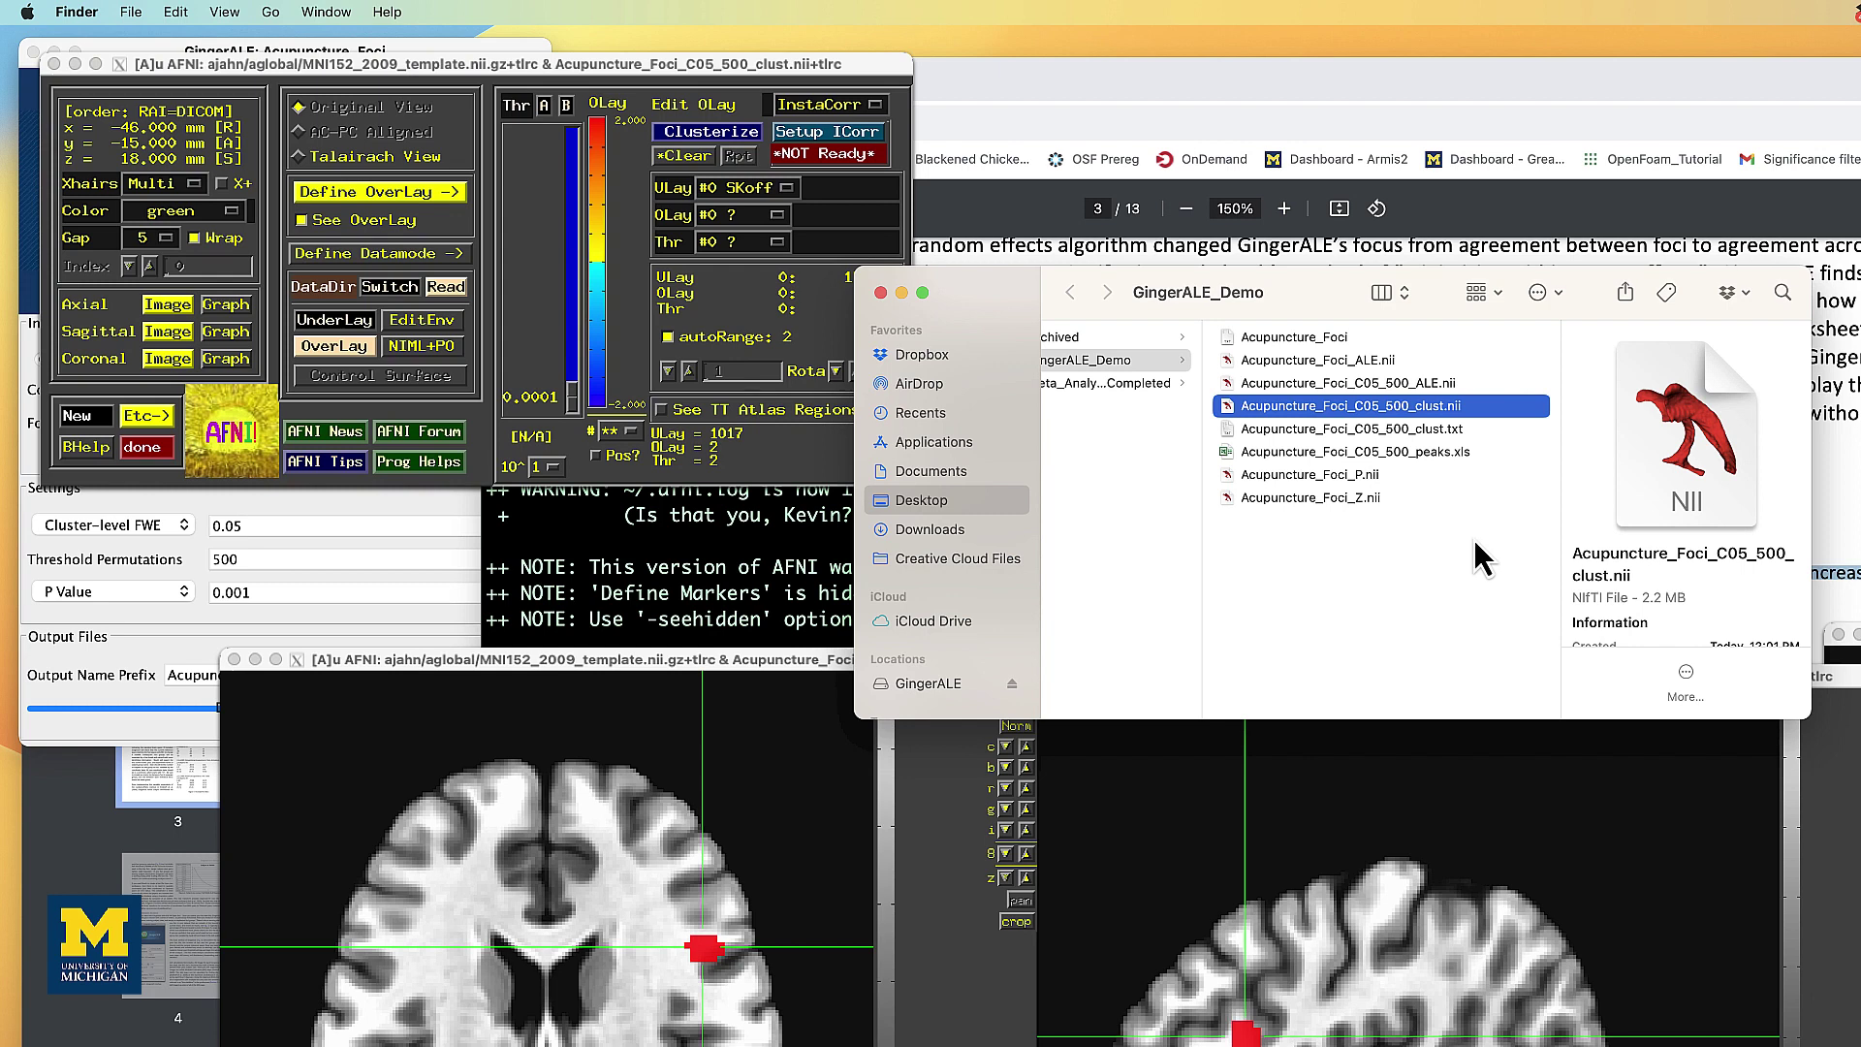
pyautogui.doubleClick(1393, 453)
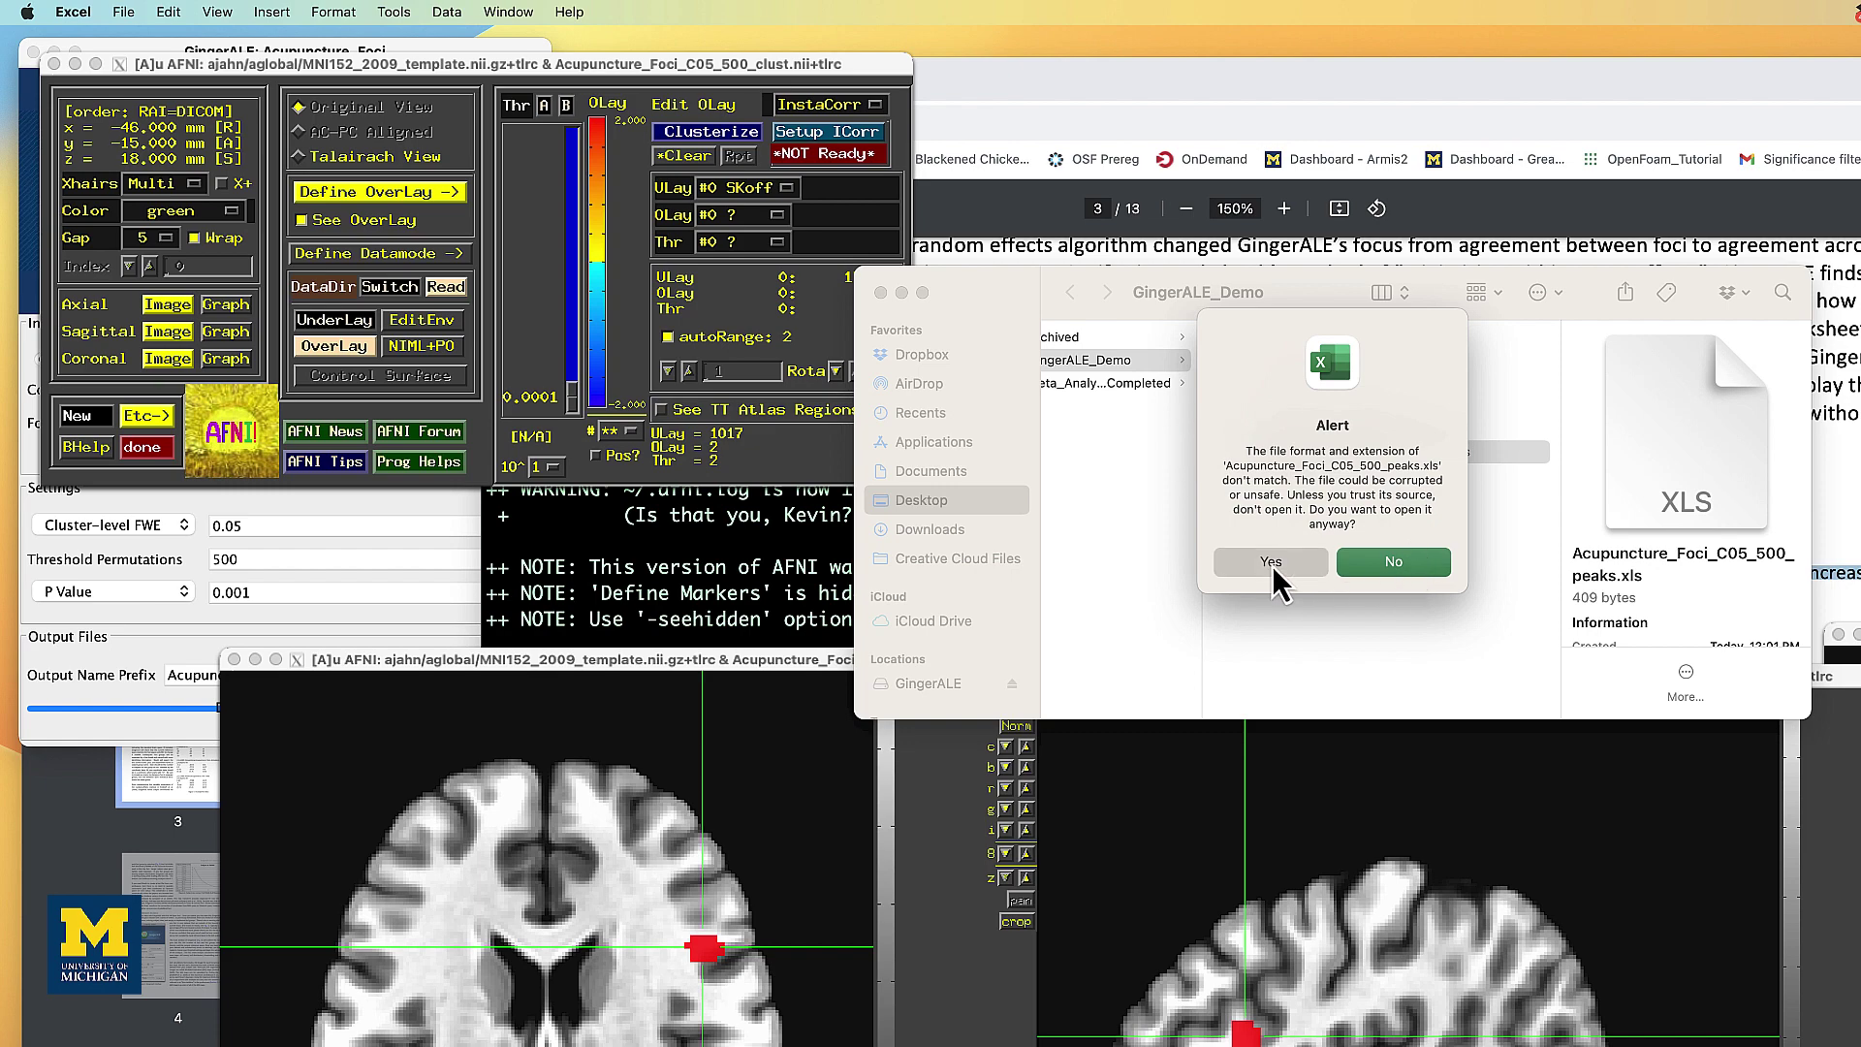
pyautogui.click(1270, 563)
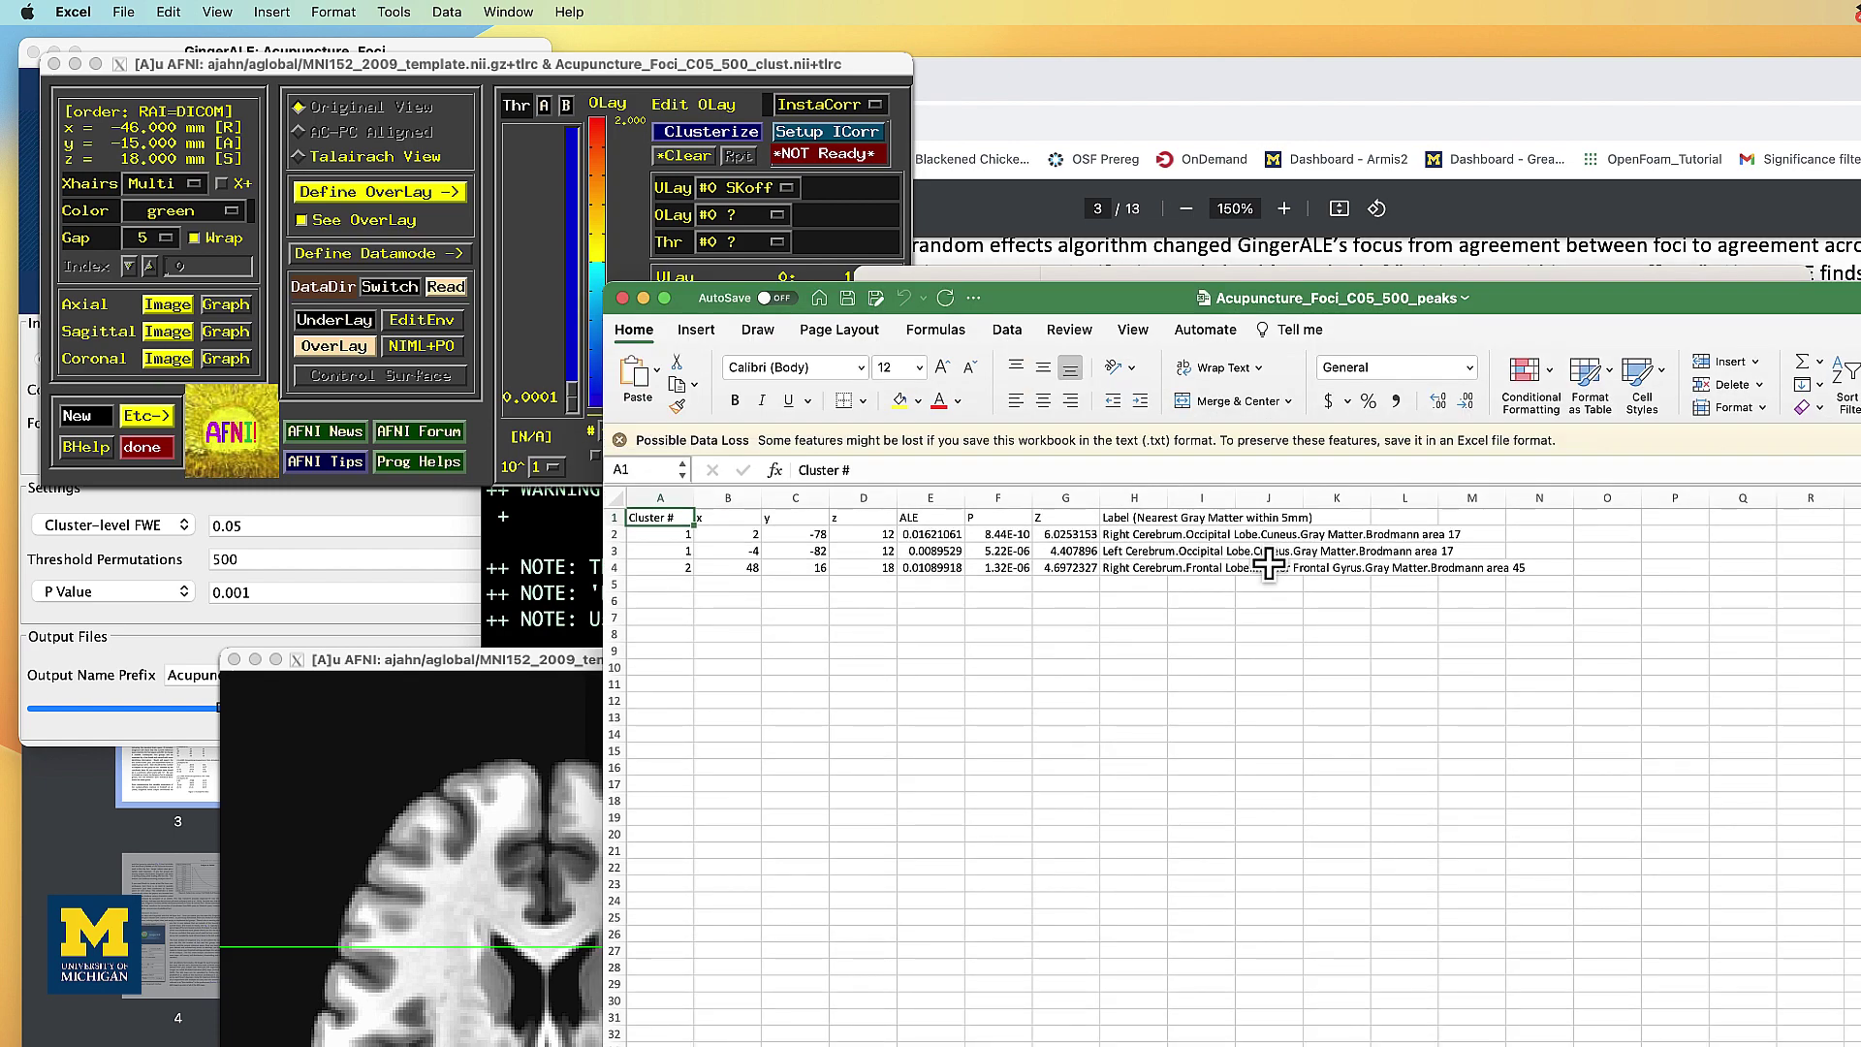